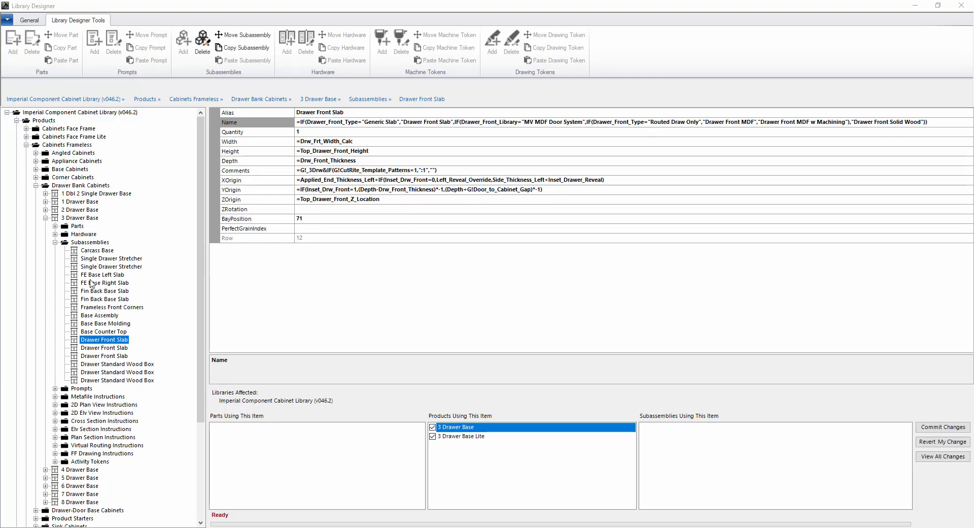
Review the Base Counter Top, then each Drawer Front Slab's Top, Second and Bottom drawer front values
left_click(104, 333)
left_click(104, 341)
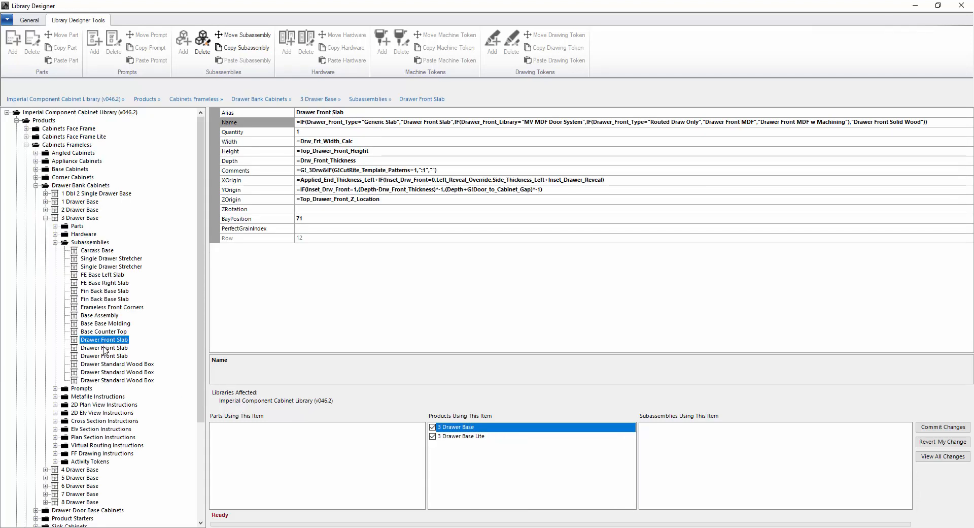
left_click(104, 349)
left_click(104, 357)
left_click(104, 348)
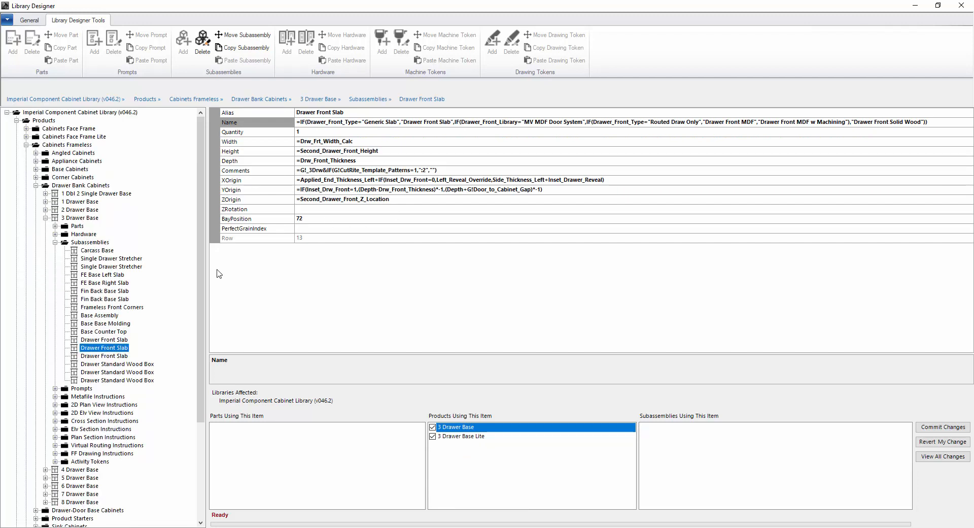
left_click(108, 342)
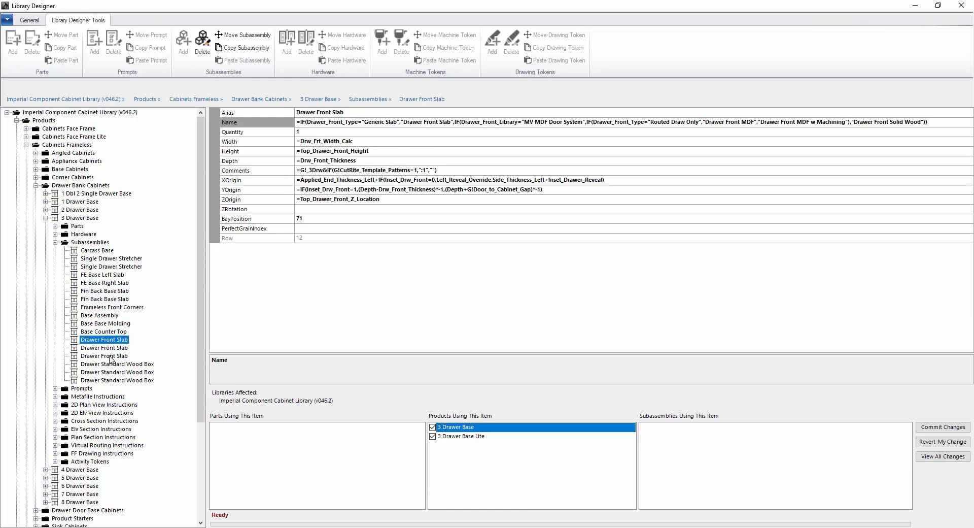
left_click(111, 358)
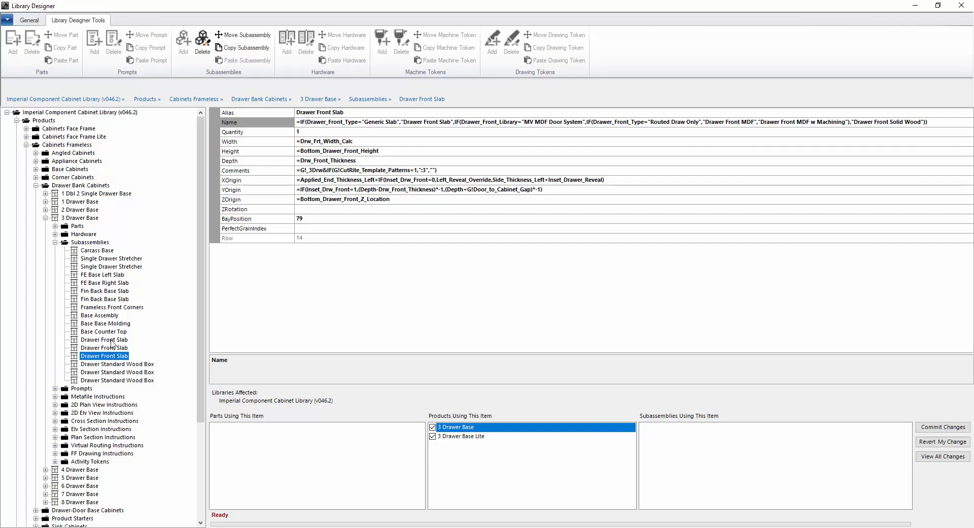
Multi-select the Drawer Front Slabs and toggle the second slab in and out to compare shared values
left_click(112, 341, "shift")
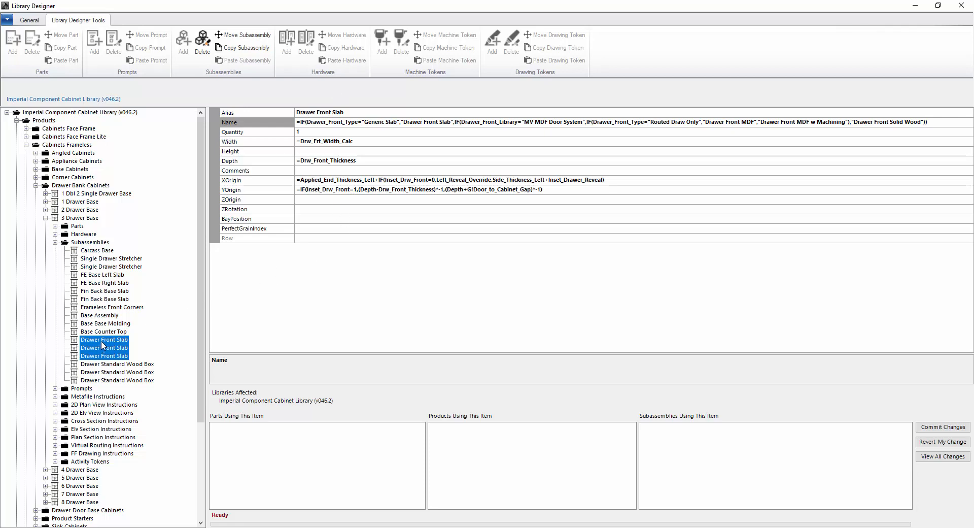
left_click(102, 357, "ctrl")
left_click(104, 349, "ctrl")
left_click(104, 348, "ctrl")
left_click(104, 349, "ctrl")
left_click(104, 349, "ctrl")
left_click(104, 349, "ctrl")
left_click(105, 348, "ctrl")
left_click(103, 348, "ctrl")
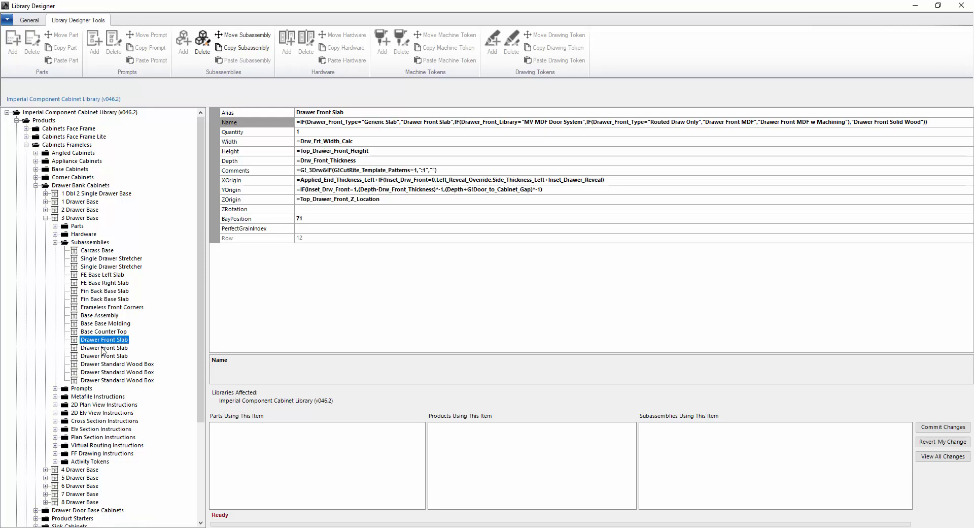
left_click(103, 348, "ctrl")
left_click(103, 349, "ctrl")
left_click(103, 348, "ctrl")
left_click(103, 348, "ctrl")
left_click(103, 348, "ctrl")
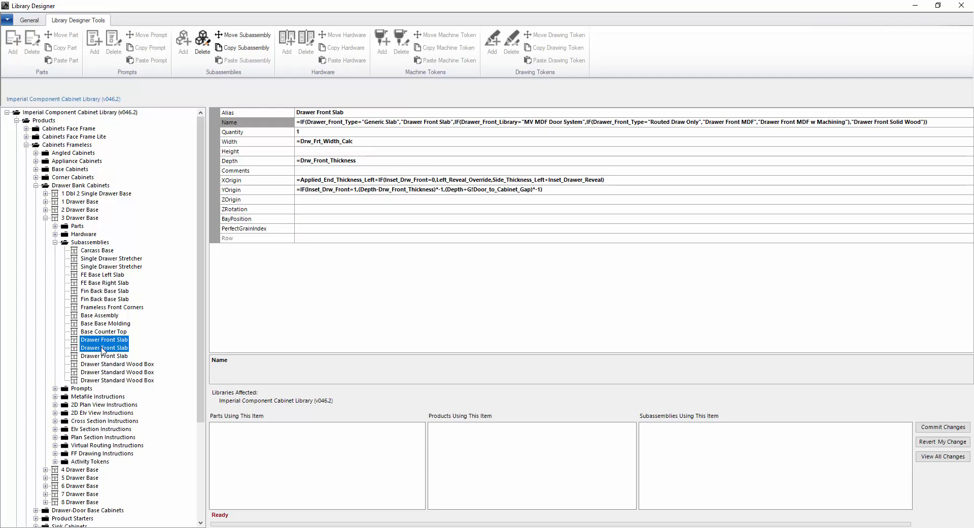
left_click(103, 348, "ctrl")
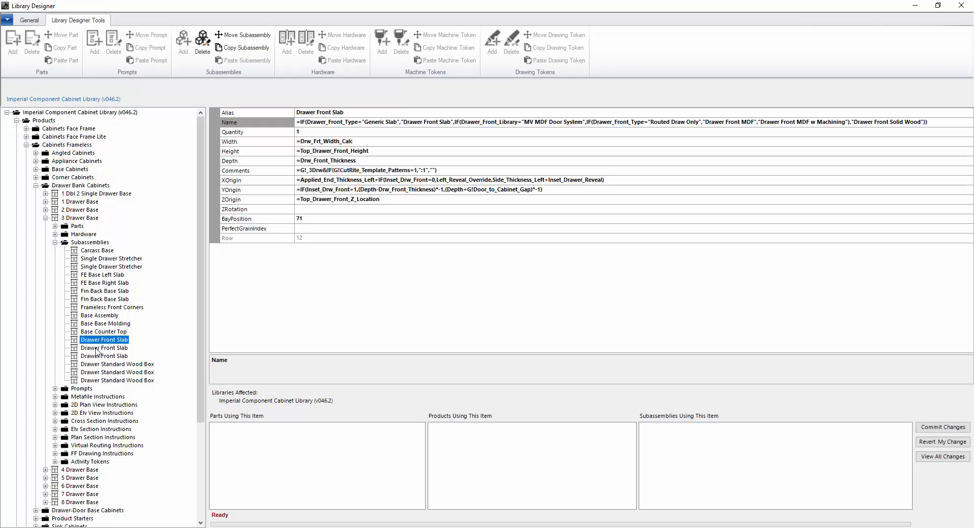
Compare the second and third slabs, then show the first Drawer Standard Wood Box's Top_Drawer_Box formulas
left_click(100, 349)
left_click(98, 355, "ctrl")
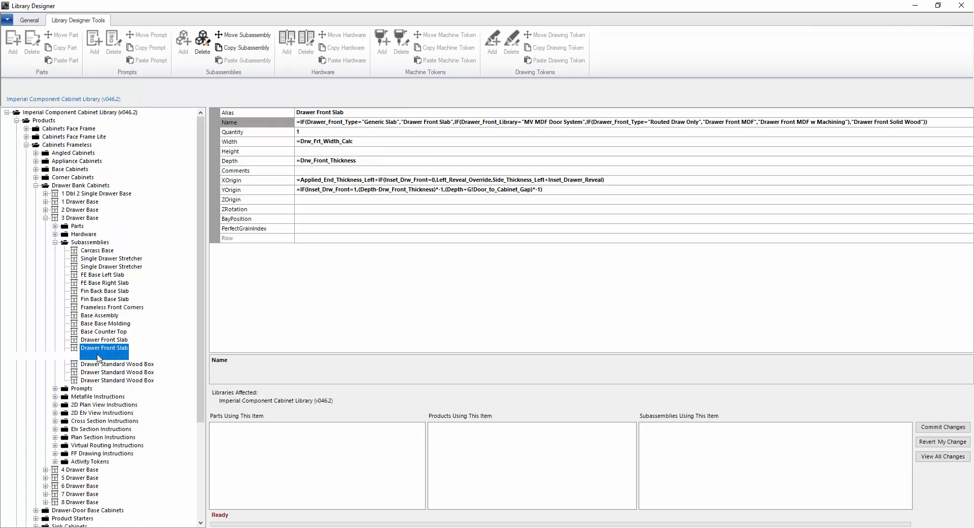
left_click(97, 355, "ctrl")
left_click(97, 365)
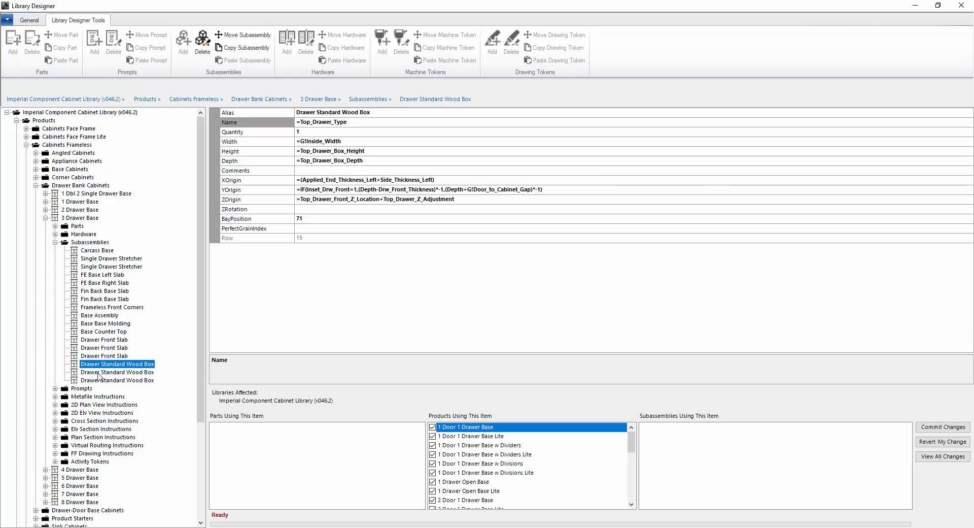
Compare the three Drawer Standard Wood Boxes, collapse 3 Drawer Base, and select it with 4 Drawer Base
left_click(99, 373, "ctrl")
left_click(98, 374, "ctrl")
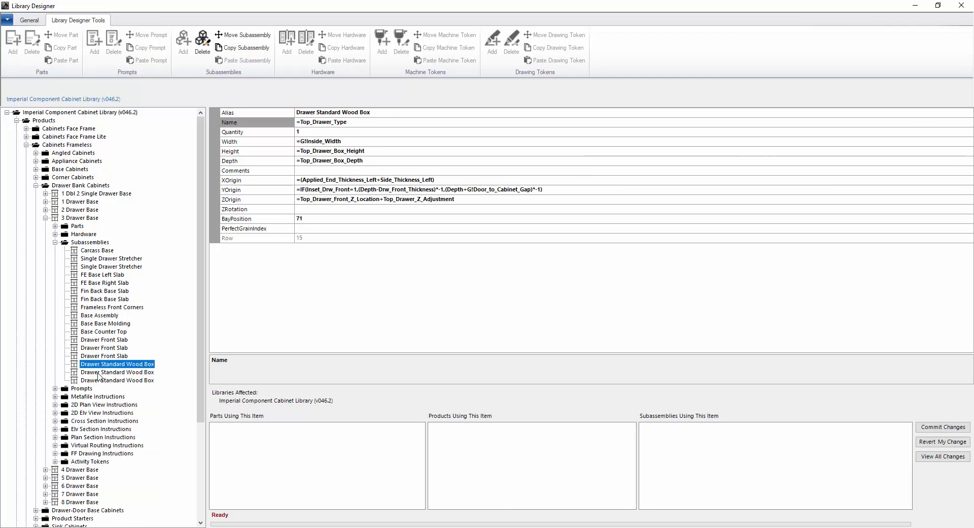
left_click(99, 373, "ctrl")
left_click(99, 373, "ctrl")
left_click(112, 372)
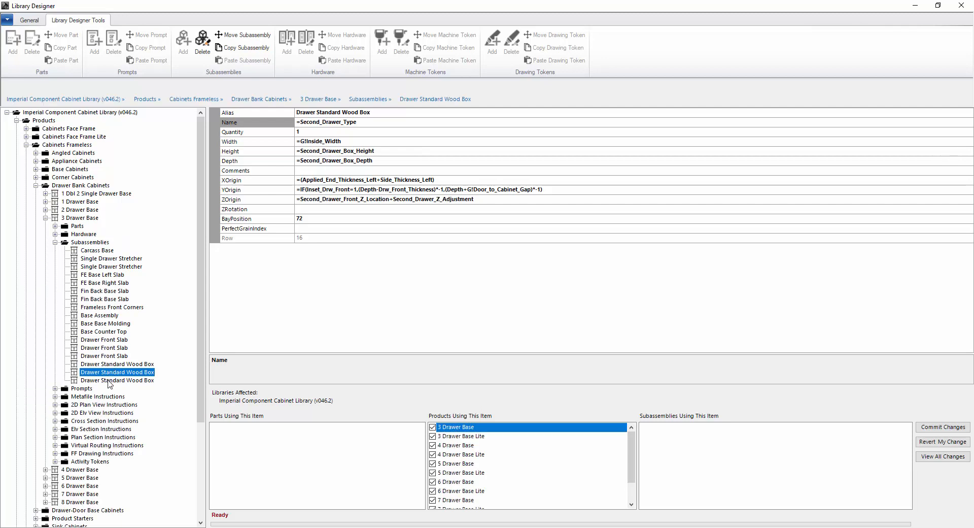
left_click(109, 380)
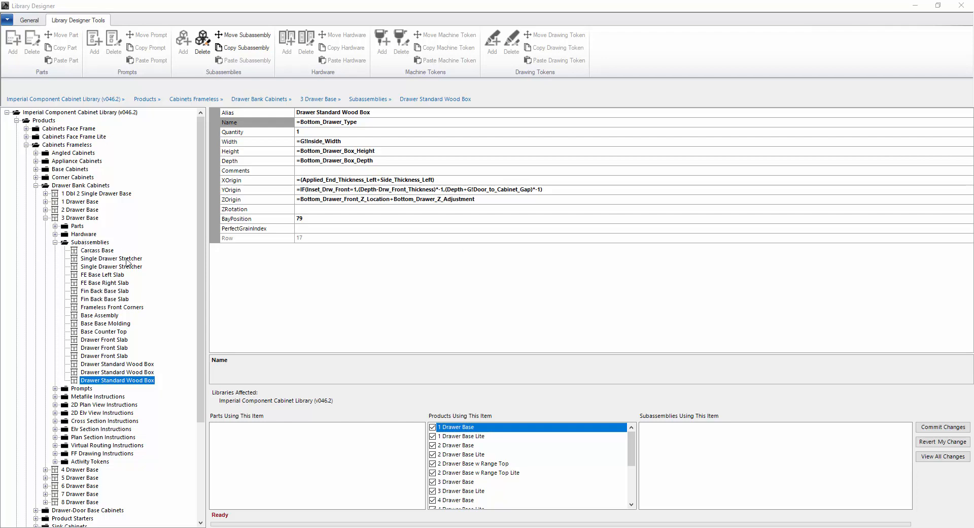
left_click(45, 218)
left_click(81, 226)
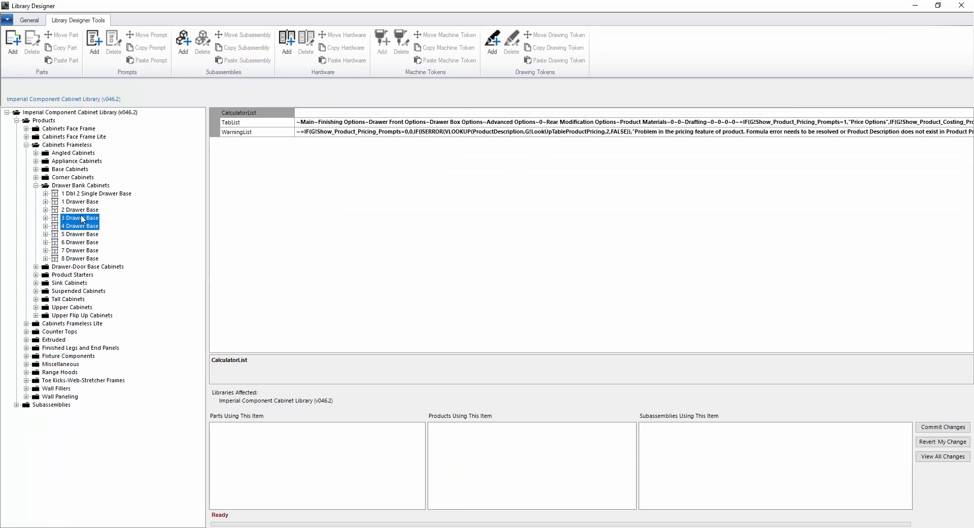
Extend the selection to 2 Drawer Base, then view the 3 and 4 Drawer Base CalculatorList formulas
left_click(80, 211, "ctrl")
left_click(73, 218)
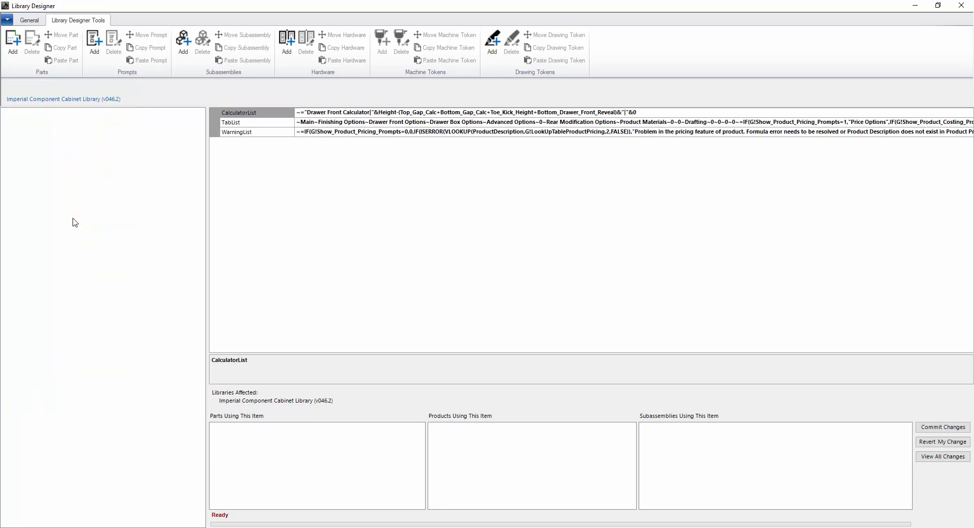
left_click(74, 227)
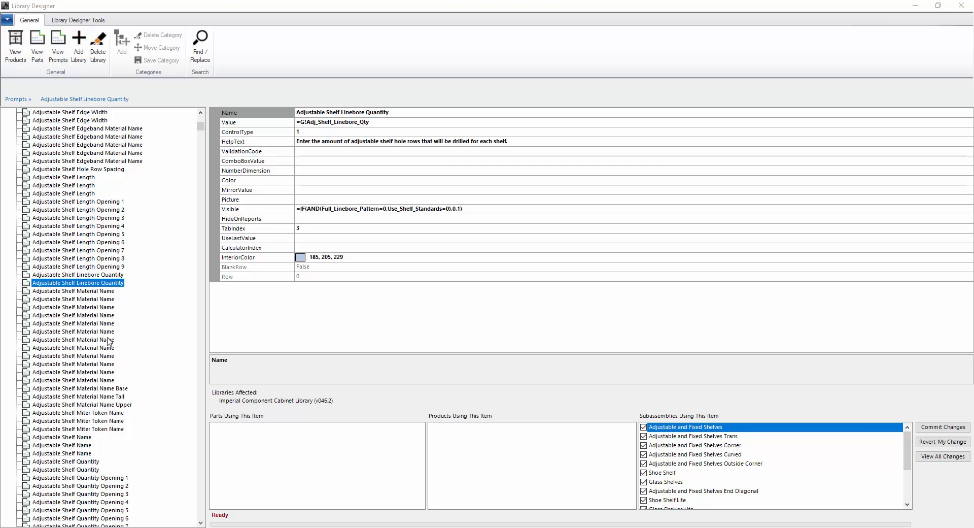
Compare the two Adjustable Shelf Linebore Quantity prompts' values and the subassemblies using each
left_click(72, 277)
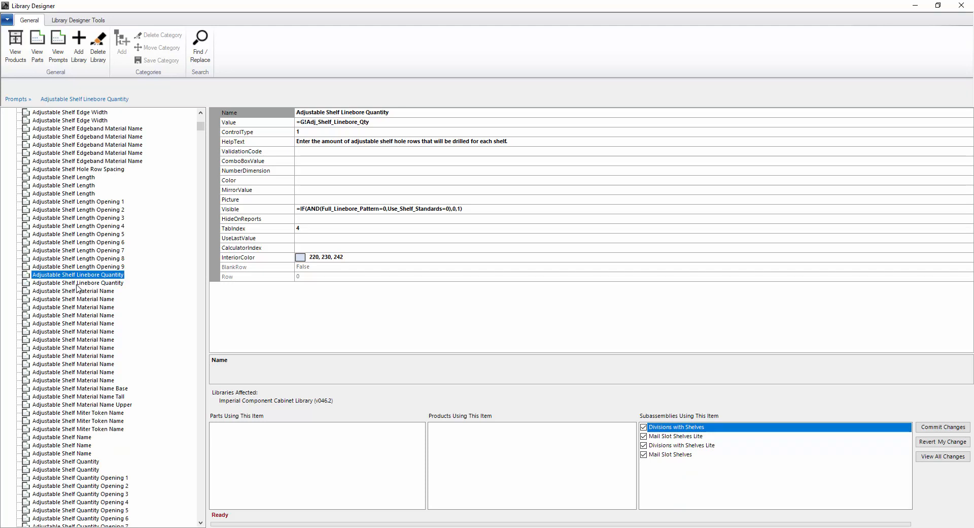
left_click(79, 284)
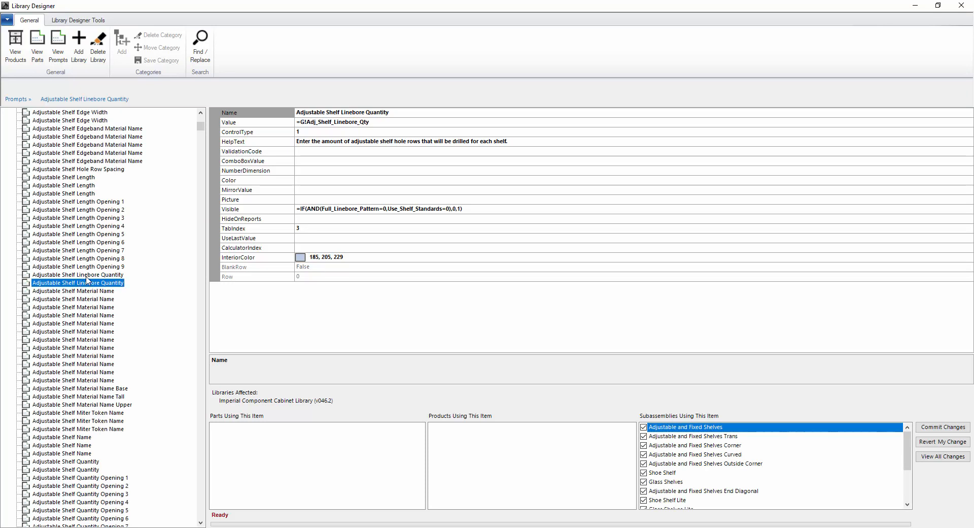
left_click(86, 276)
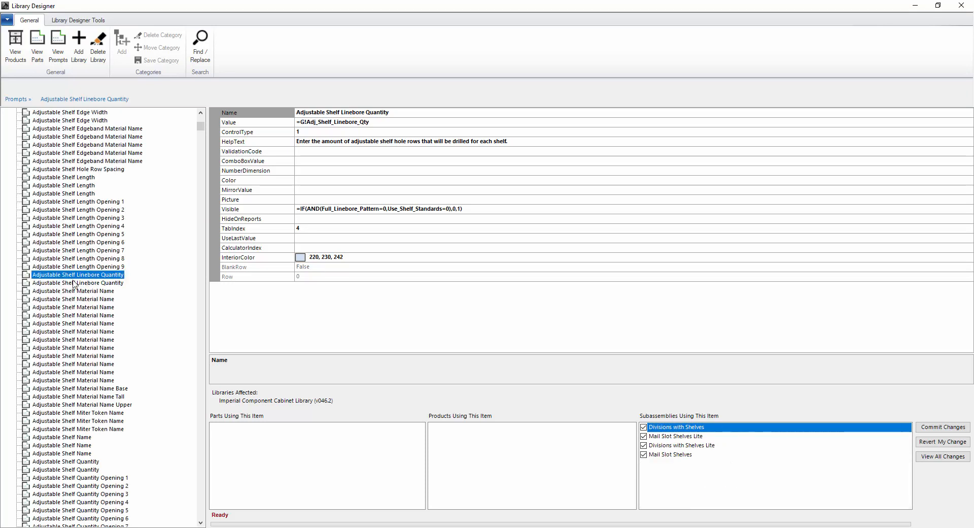
left_click(103, 283)
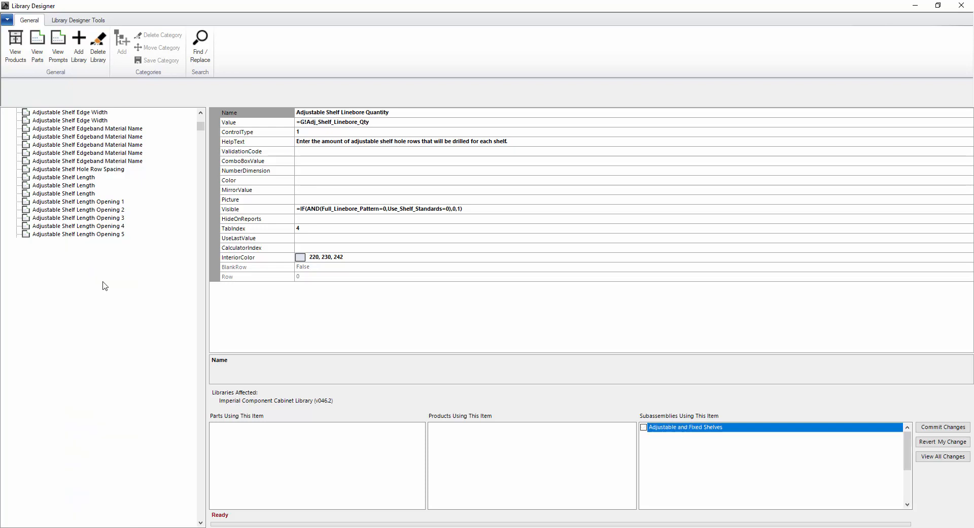
left_click(103, 277)
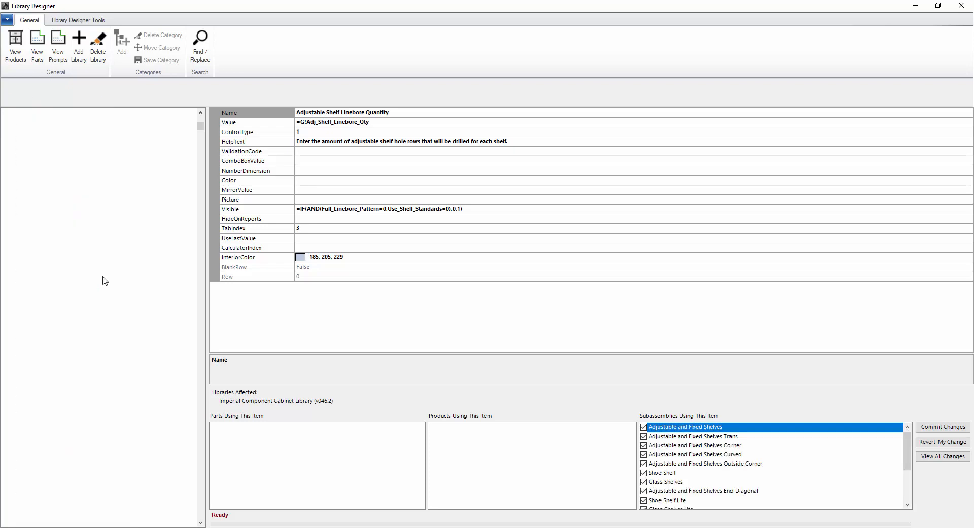
left_click(103, 283)
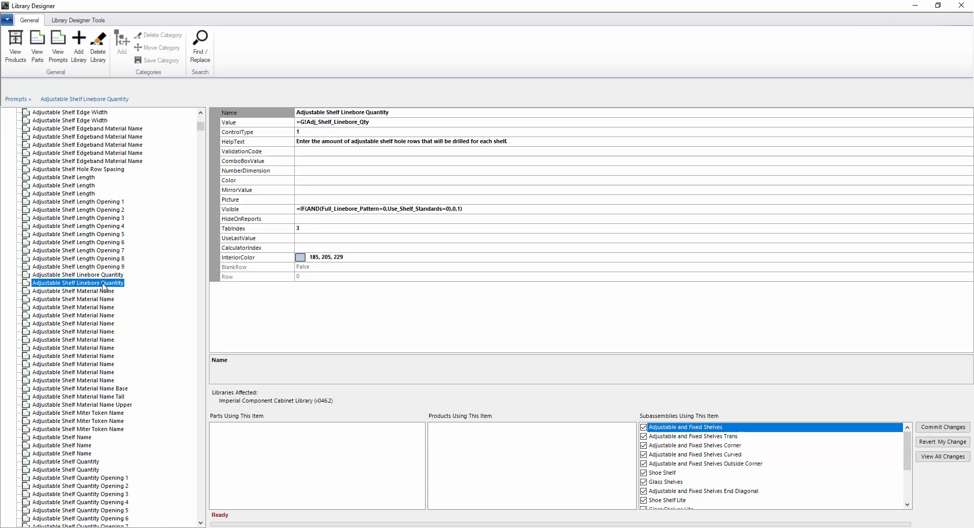
left_click(104, 276)
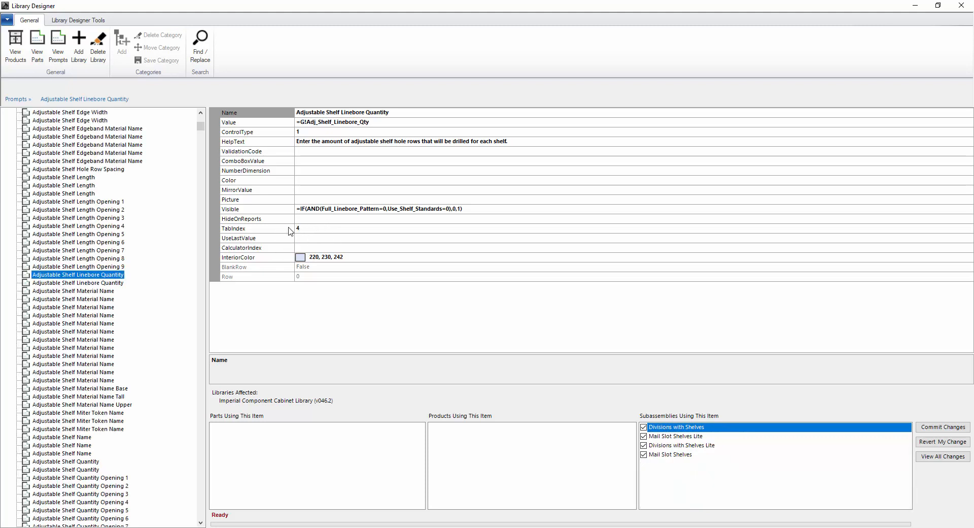
left_click(57, 283)
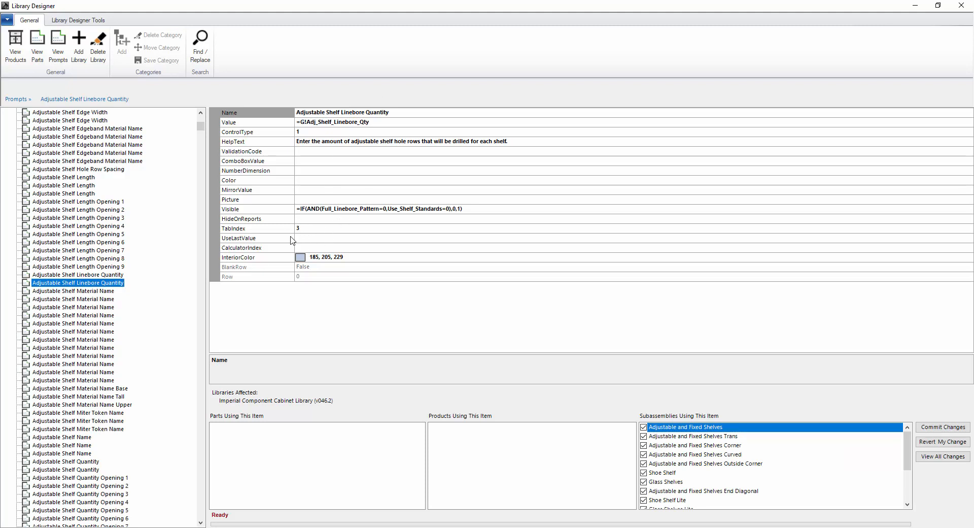
left_click(99, 275)
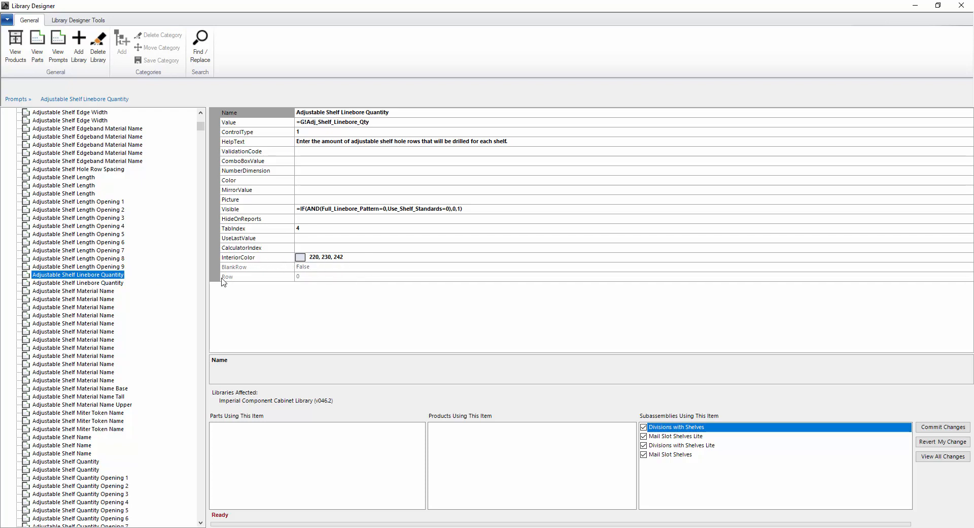
left_click(85, 287)
left_click(89, 276)
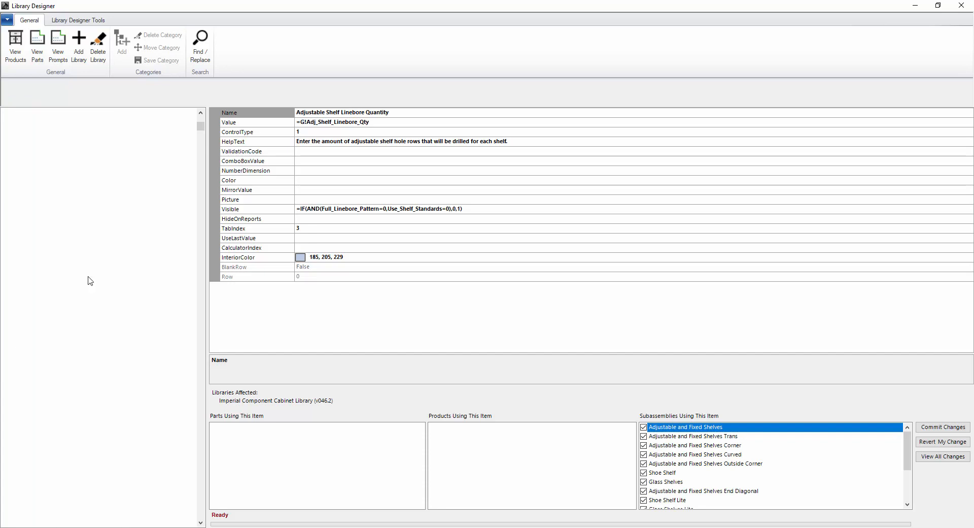
Glance at Adjustable Shelf Material Name, then recheck both Linebore Quantity prompts' usage and details
left_click(86, 291)
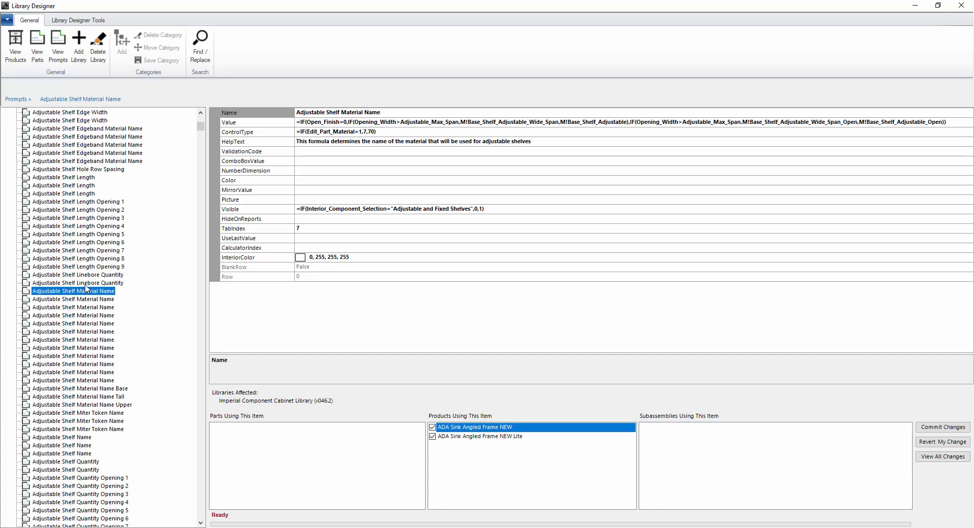
left_click(86, 285)
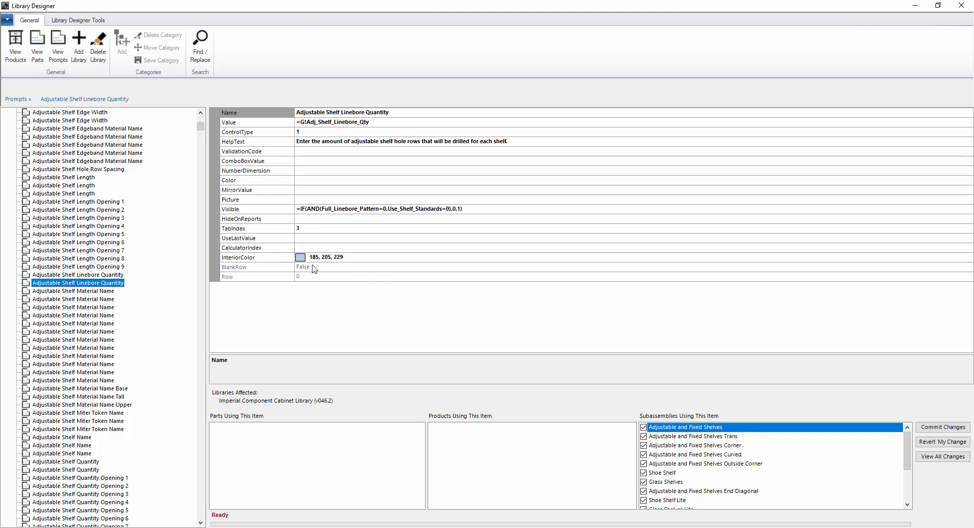
left_click(90, 276)
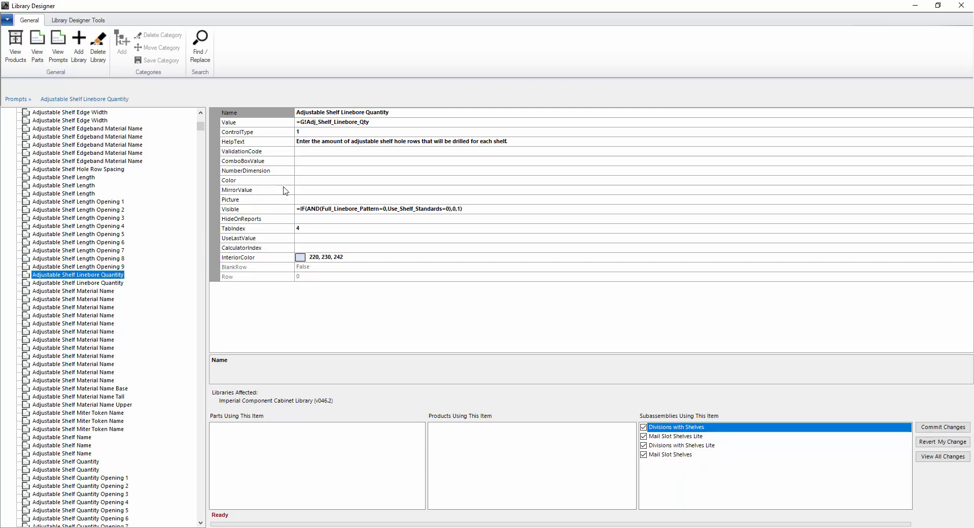
left_click(76, 284)
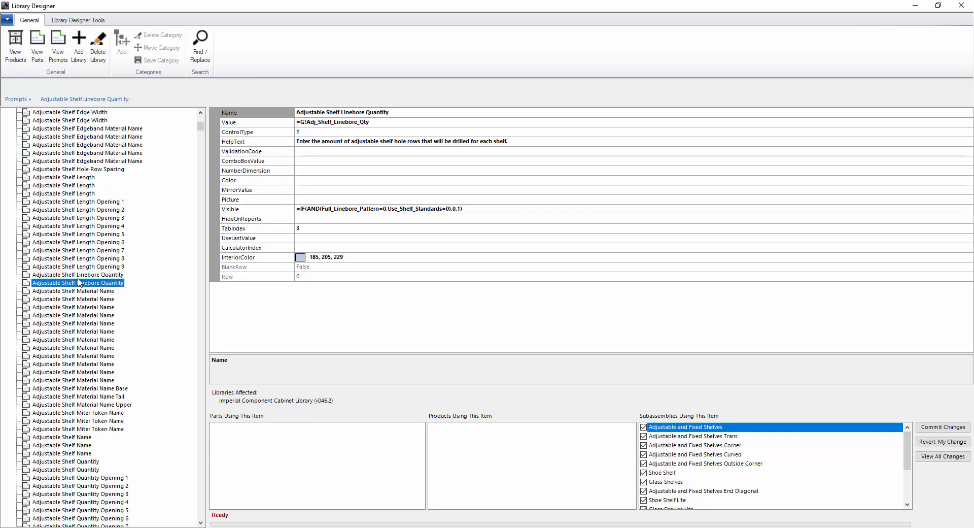
left_click(81, 276)
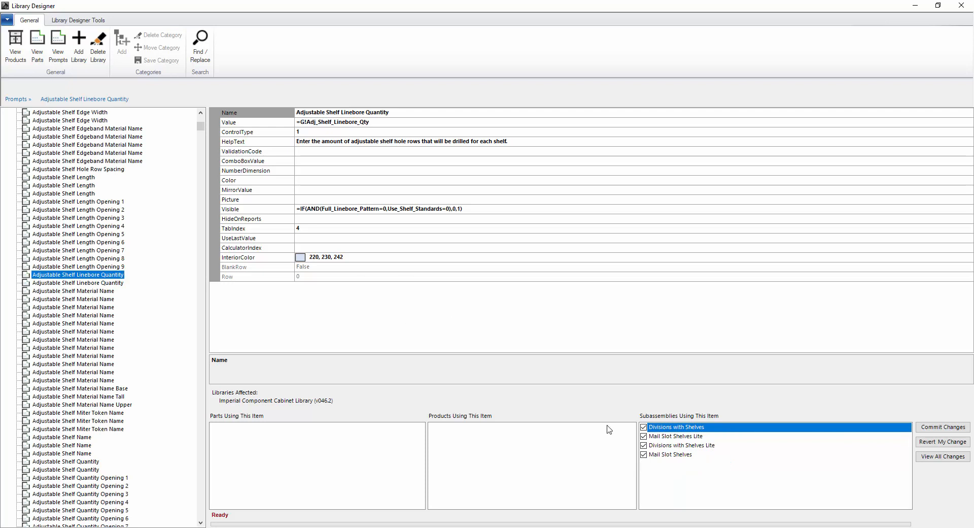
left_click(73, 283)
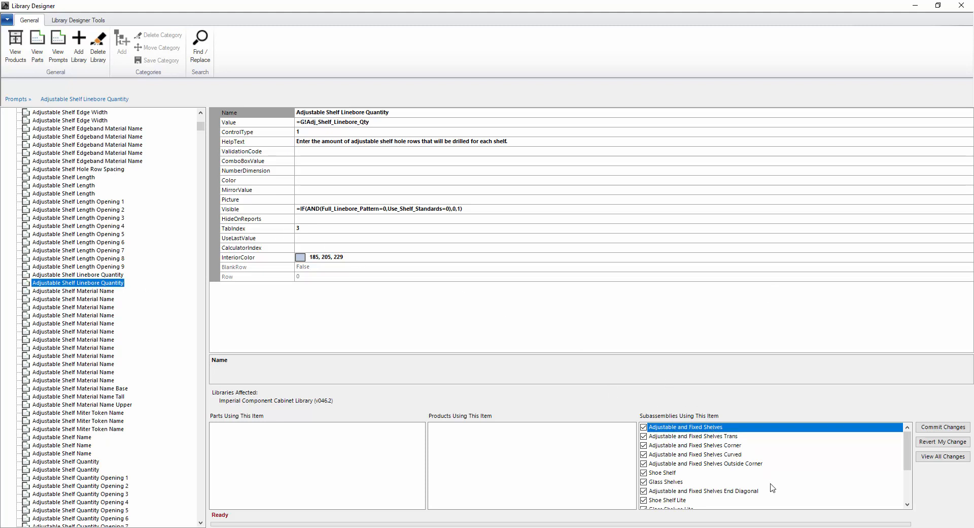
left_click(69, 275)
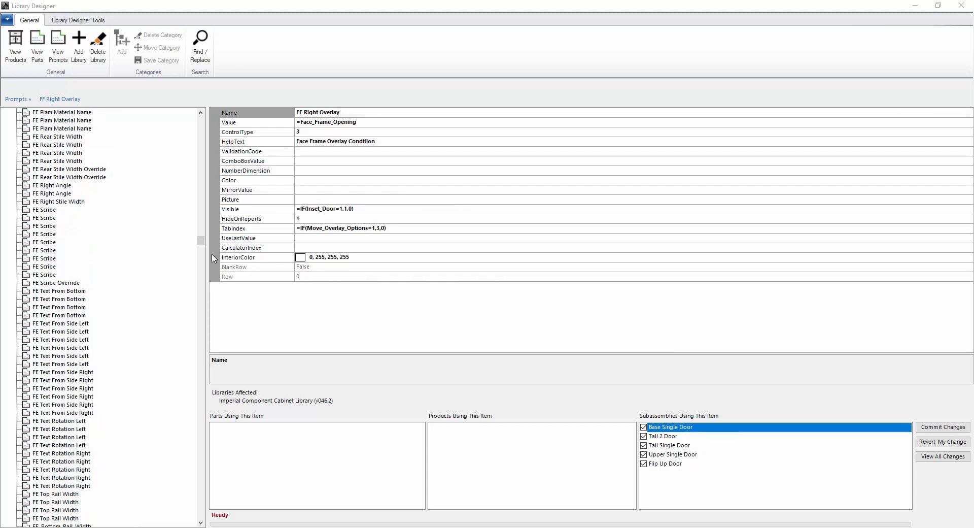
View the FE Scribe, FE Text From Side Left and FE_Bottom_Rail_Width prompts down the Prompts list
left_click(51, 210)
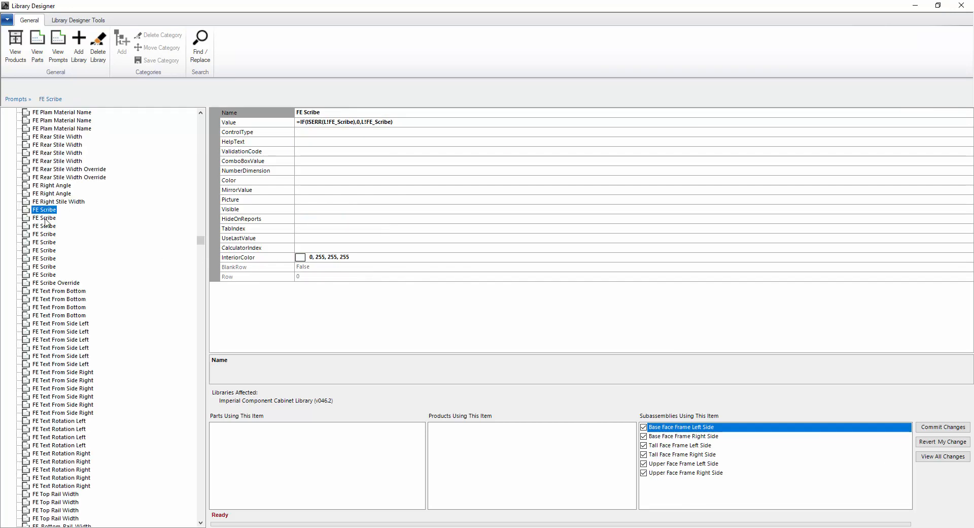
scroll(60, 372, "down", 1)
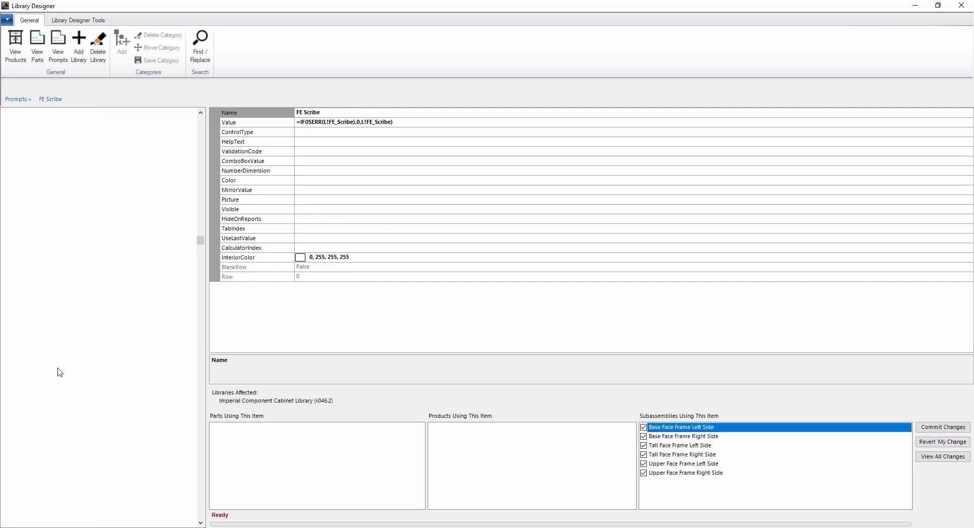
left_click(57, 368)
scroll(57, 368, "down", 6)
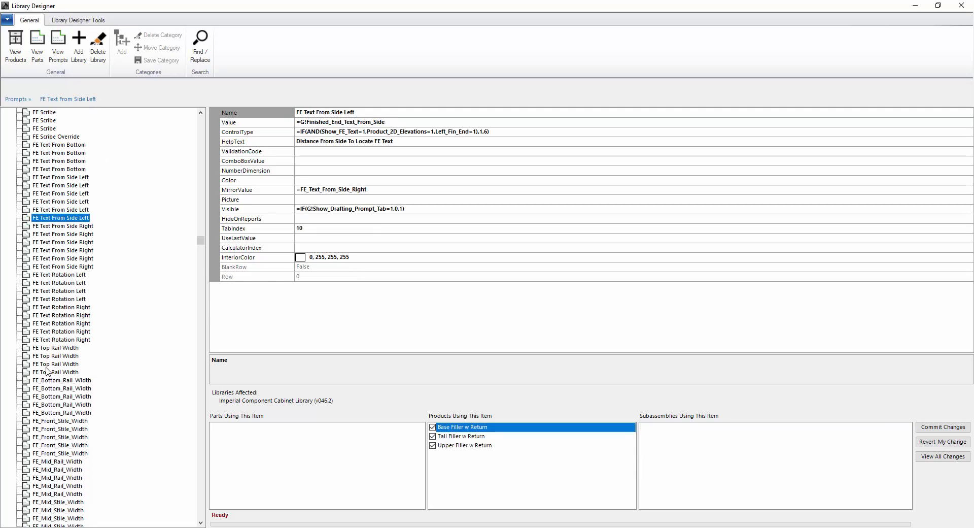
left_click(54, 388)
scroll(76, 384, "down", 1)
scroll(76, 384, "down", 6)
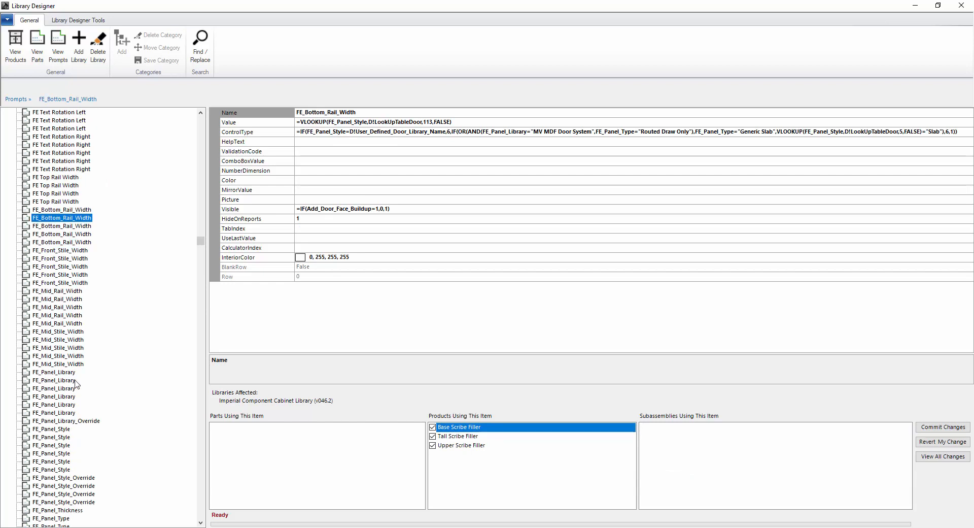
scroll(69, 355, "up", 7)
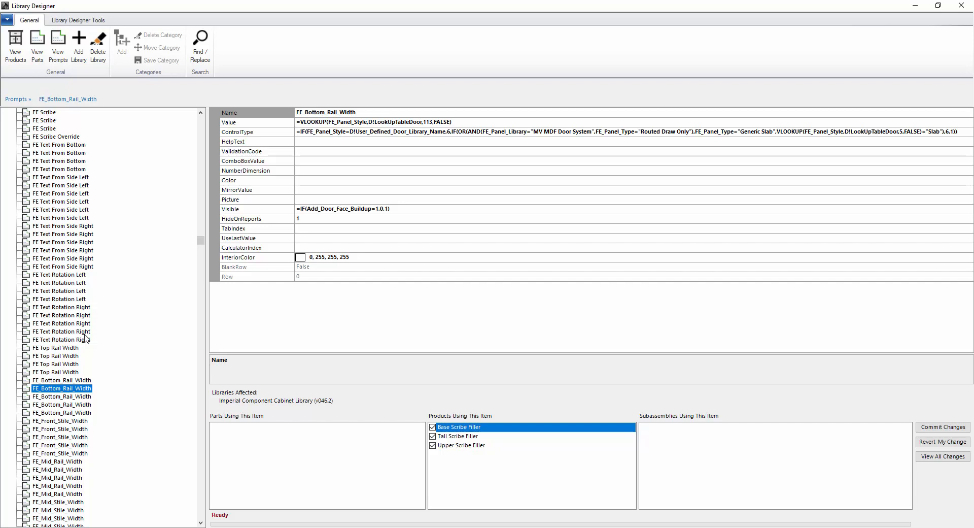
scroll(86, 337, "down", 4)
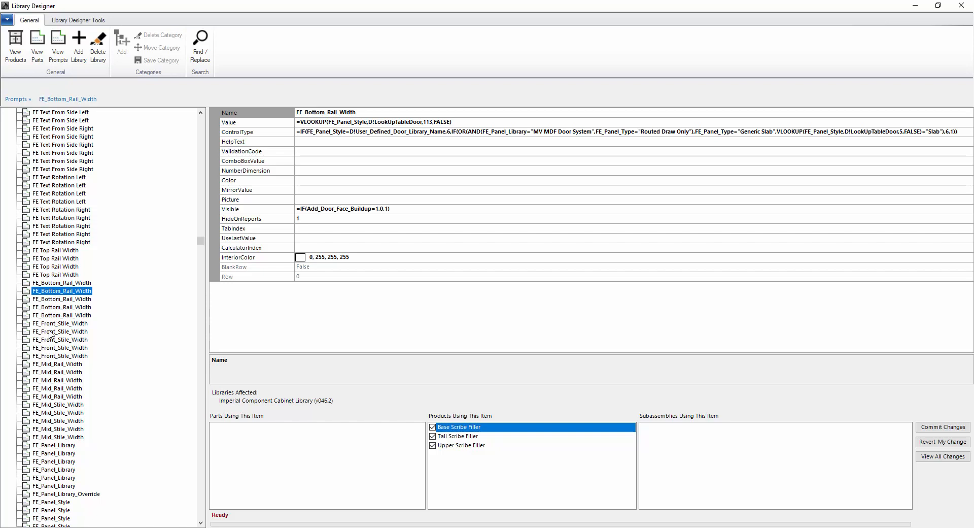
scroll(49, 355, "down", 7)
scroll(49, 338, "down", 5)
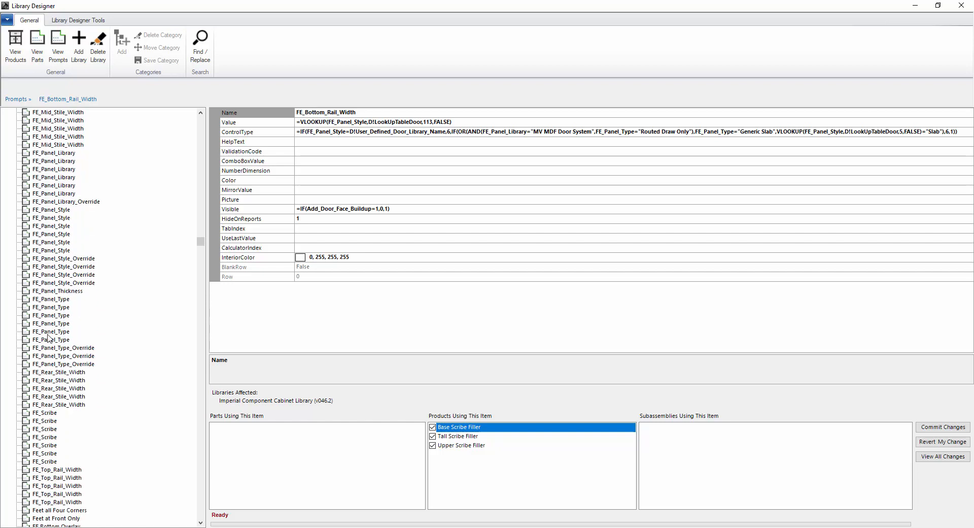
scroll(49, 338, "down", 1)
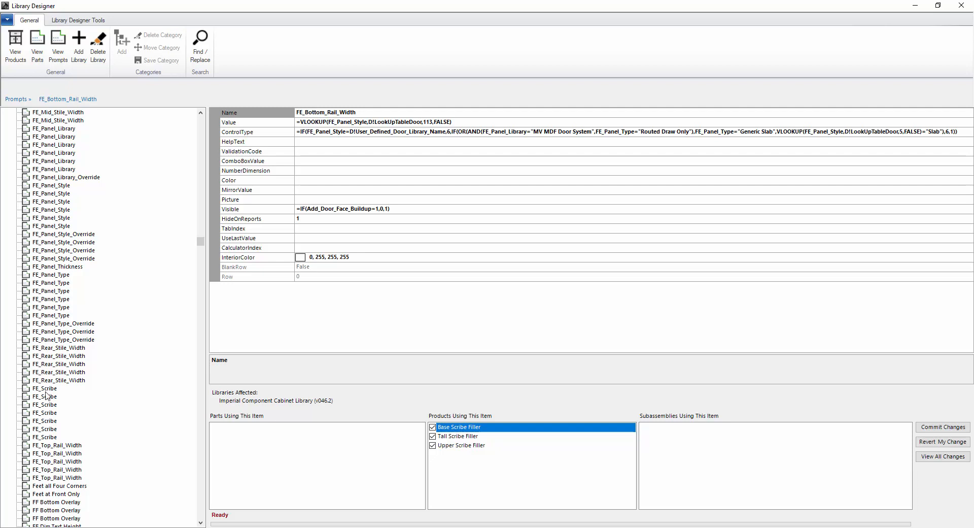
Compare the seven FE_Scribe prompts' values and their FE slab subassembly usage lists
left_click(46, 390)
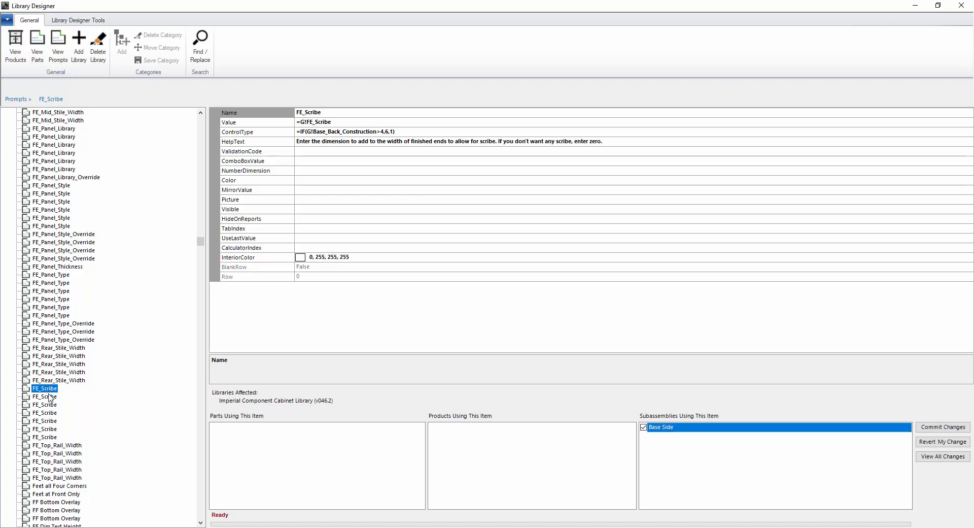
left_click(45, 396)
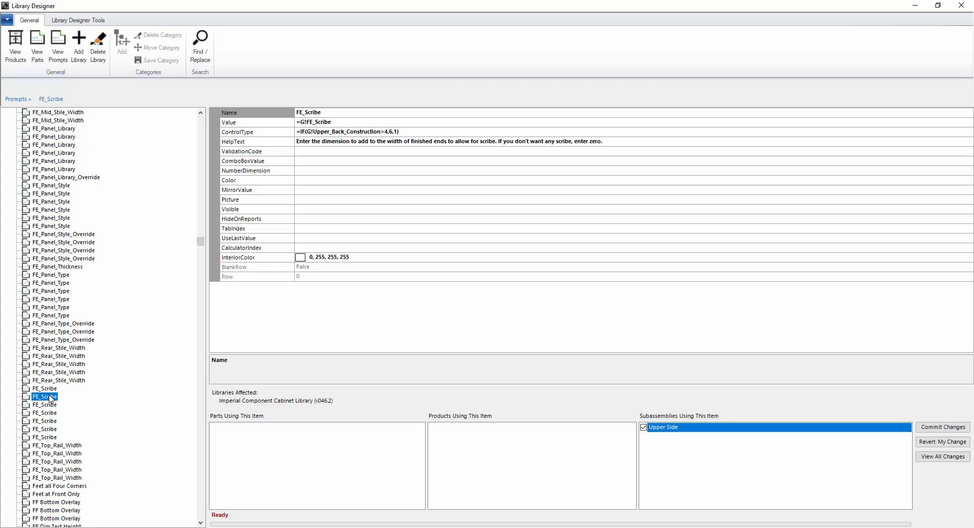
left_click(47, 405)
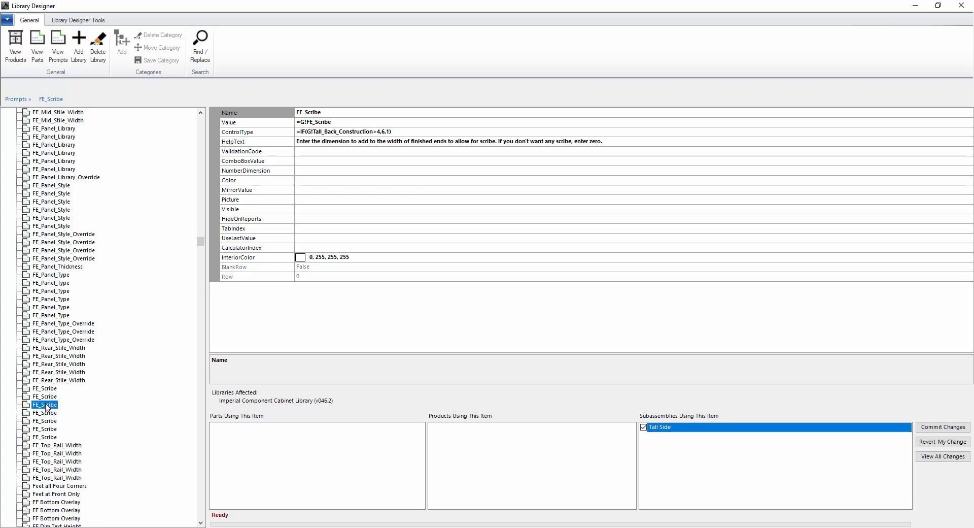
left_click(47, 413)
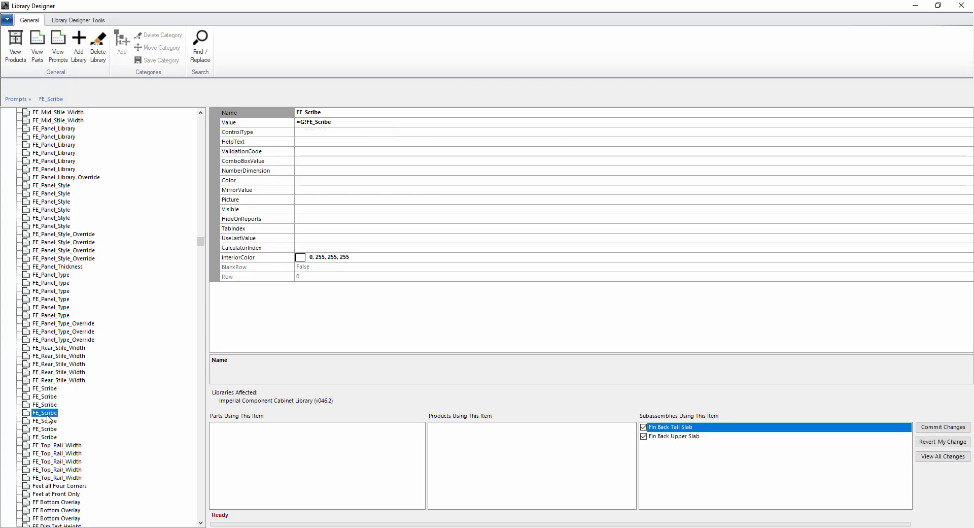
left_click(43, 420)
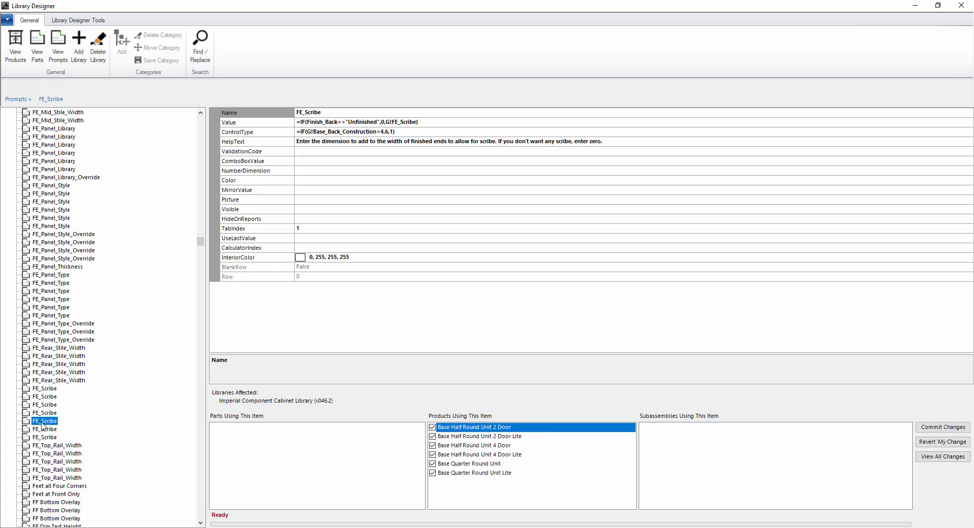
left_click(43, 429)
left_click(43, 437)
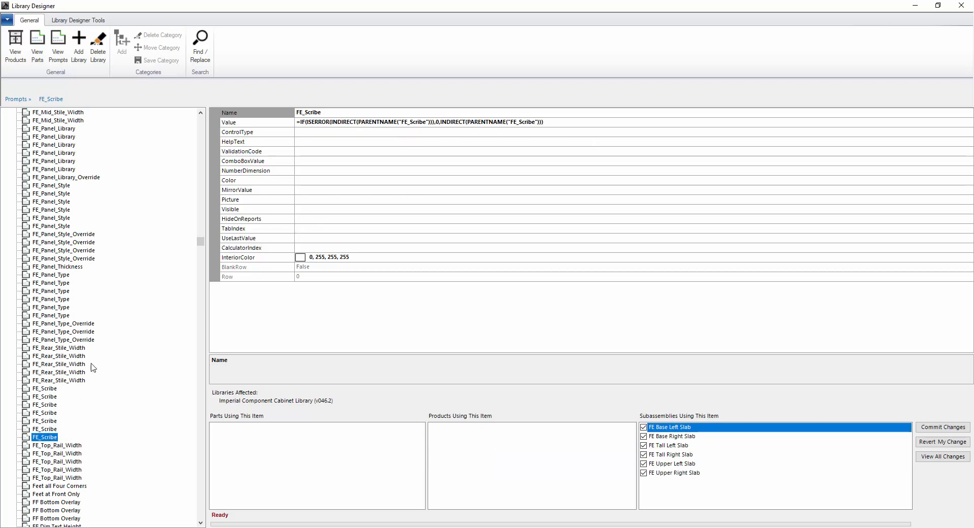
scroll(51, 391, "up", 3)
scroll(51, 391, "up", 20)
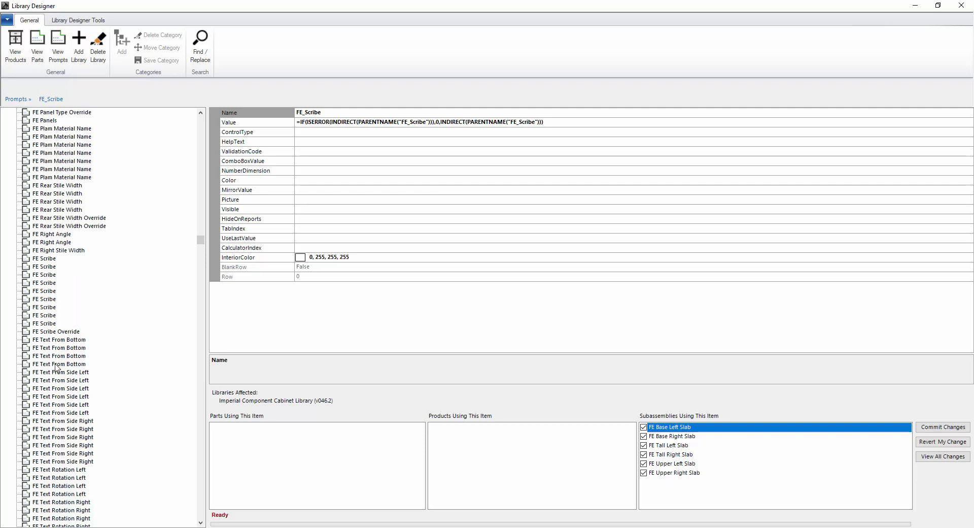
Select all nine FE Scribe prompts together, then inspect the second one alone
left_click(48, 260)
scroll(58, 305, "up", 3)
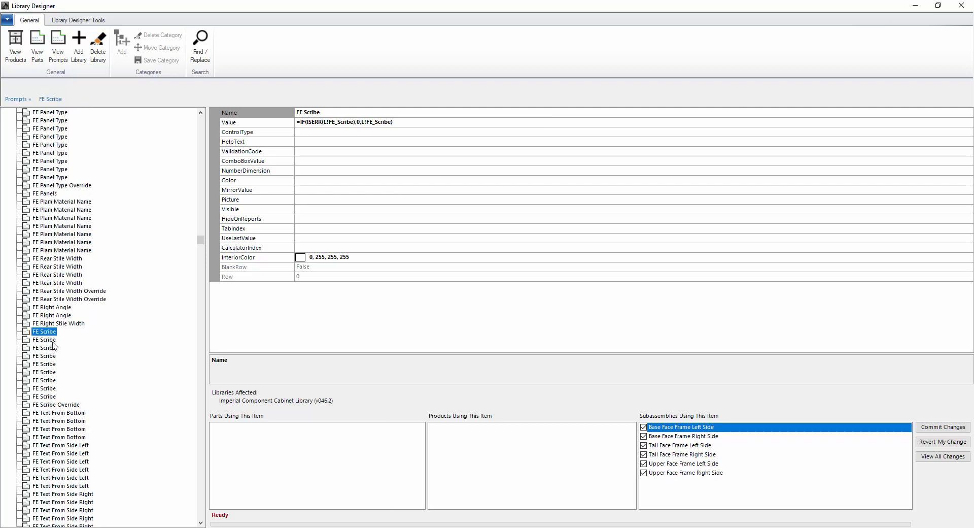
left_click(51, 397, "shift")
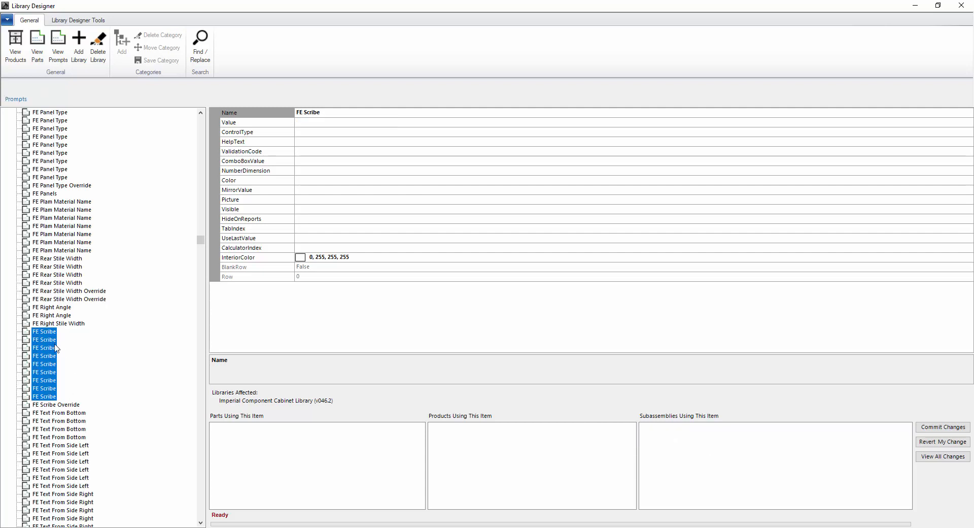
left_click(48, 343)
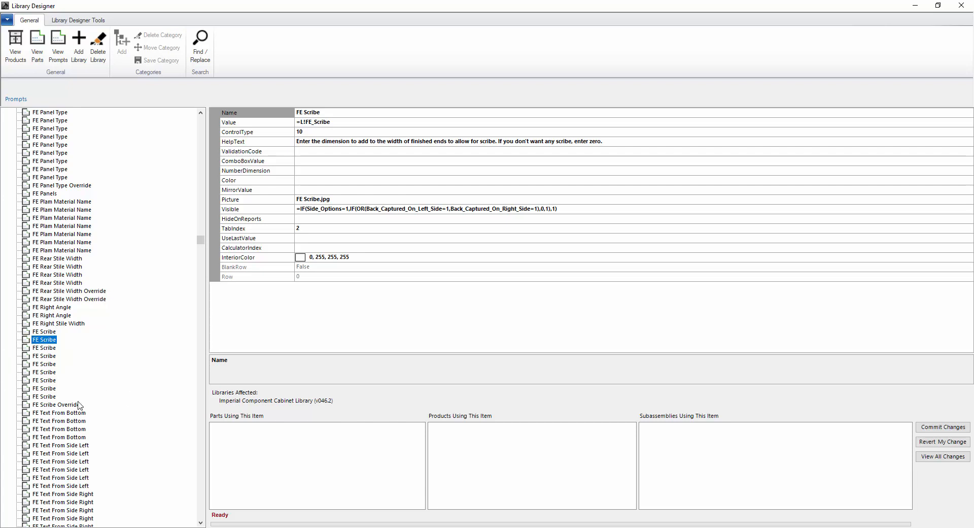
Step through the FE_Scribe prompts, comparing their Base Side, Upper Side and Tall Side usage
scroll(80, 406, "down", 7)
scroll(80, 406, "down", 20)
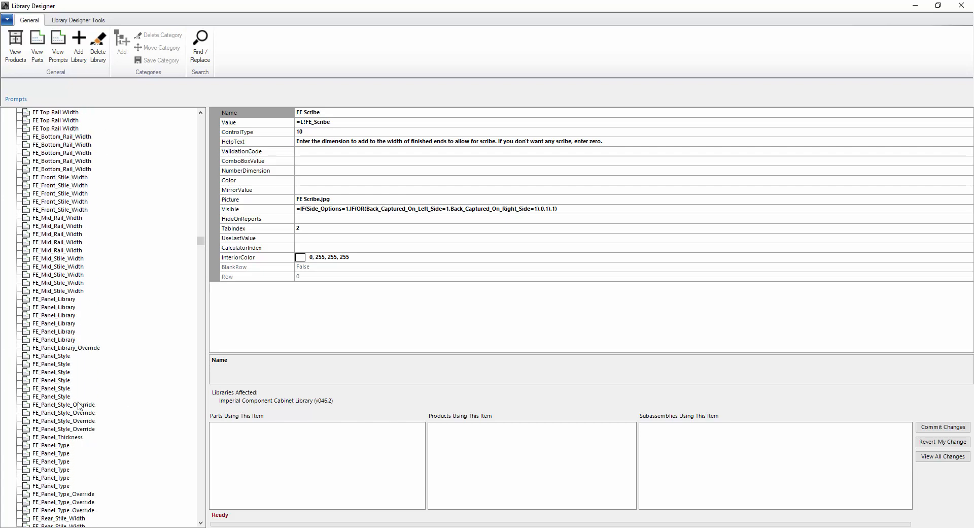
scroll(77, 404, "down", 3)
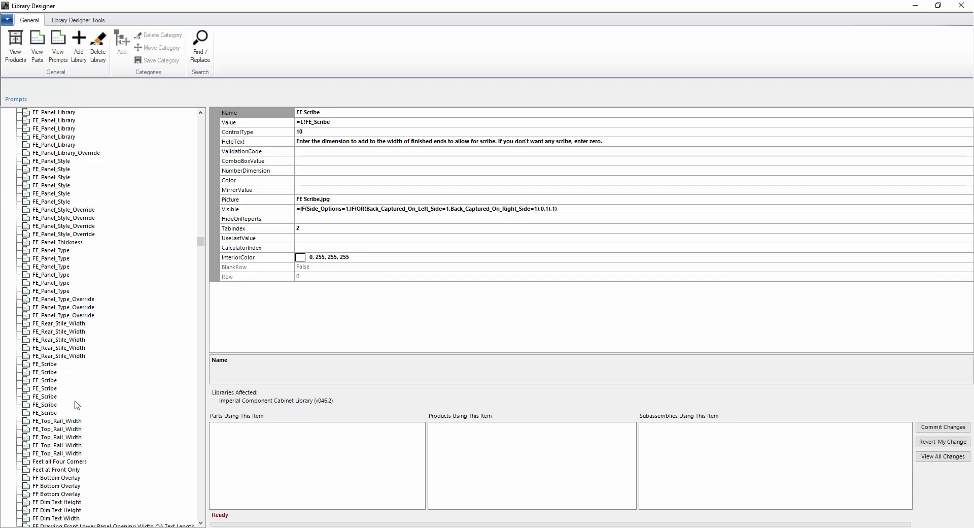
left_click(44, 372)
left_click(49, 365)
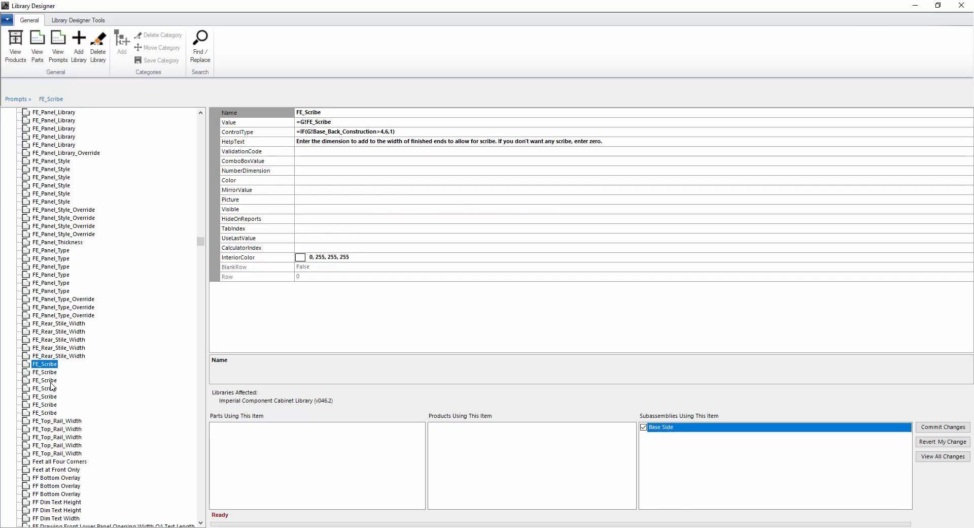
left_click(52, 375)
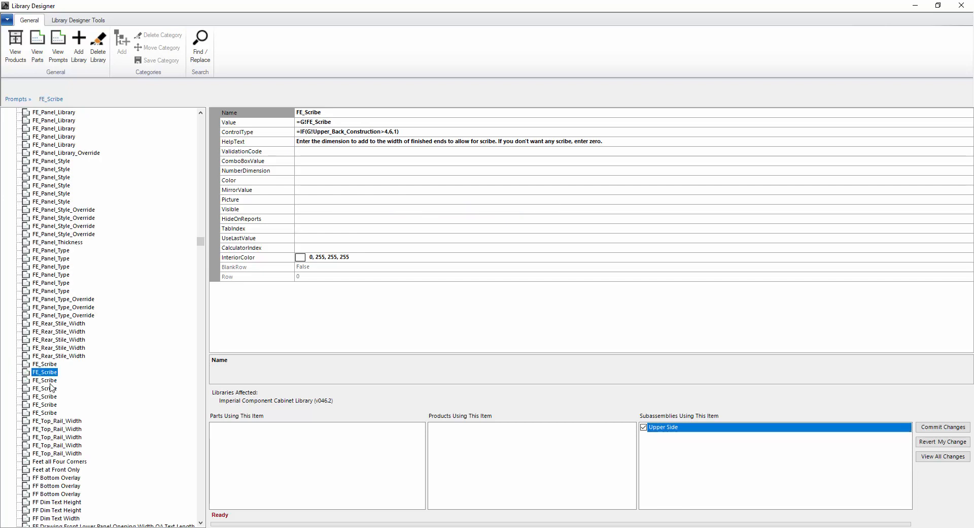
left_click(49, 384)
left_click(48, 390)
left_click(42, 407)
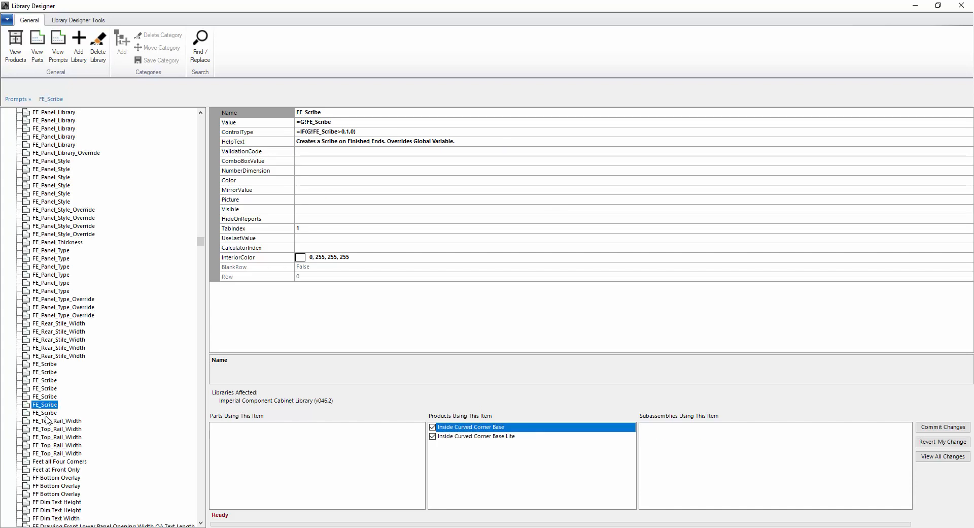
left_click(47, 413)
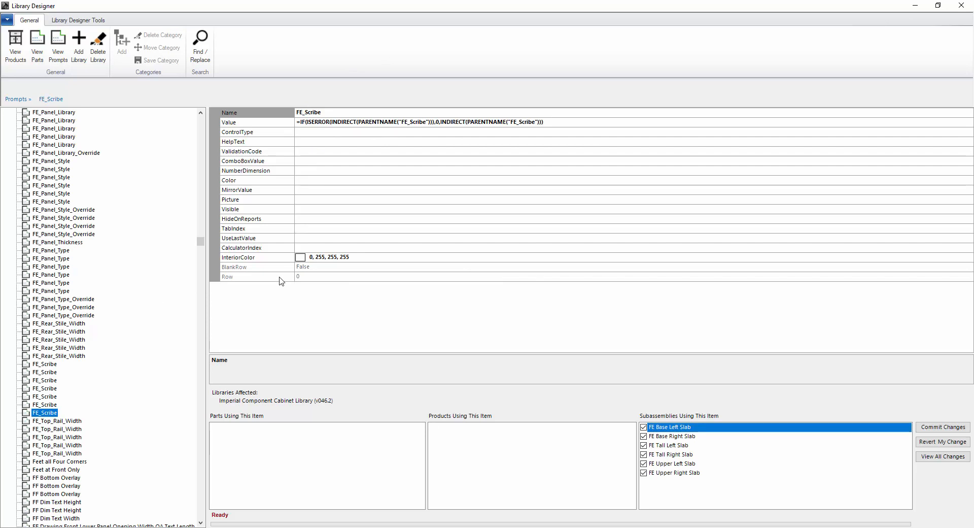
left_click(40, 371)
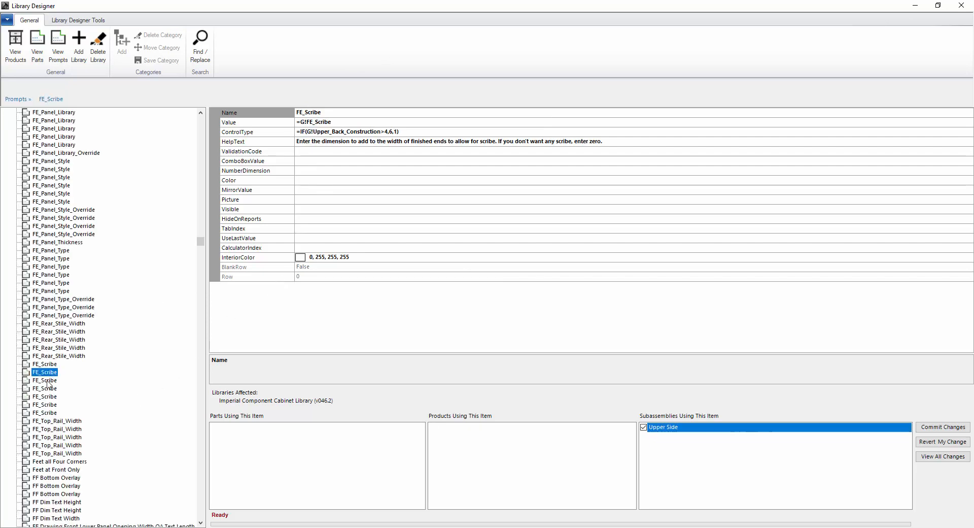
left_click(53, 381)
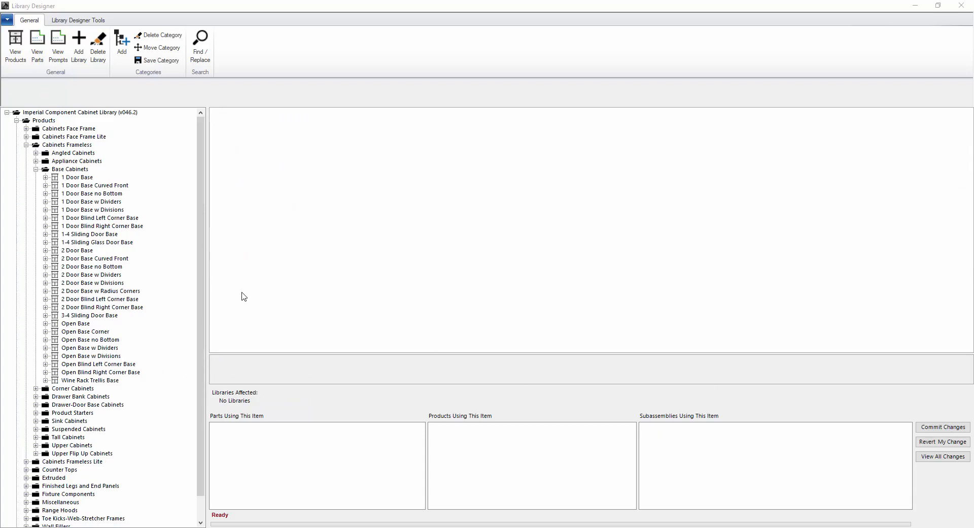
Select the base cabinet products from 1 Door Base through 2 Door Base
left_click(101, 193)
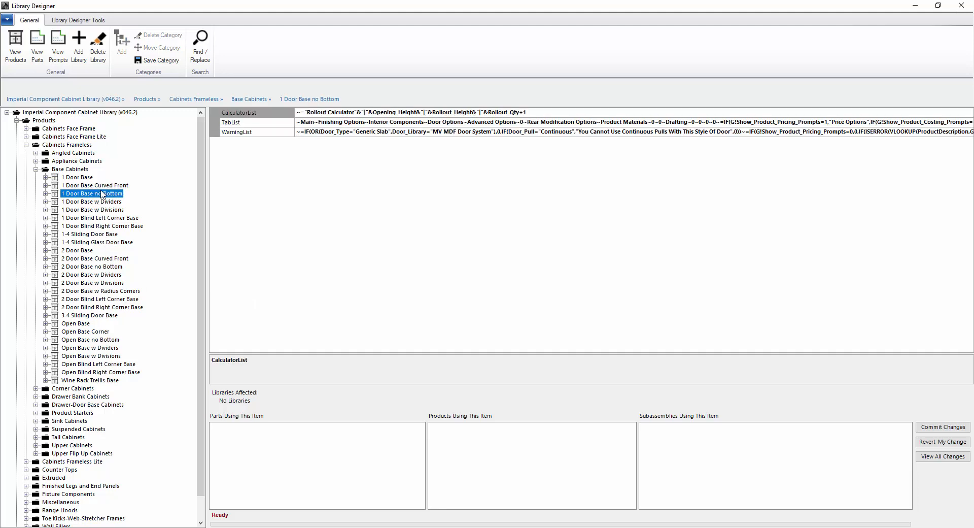
left_click(100, 209, "ctrl")
left_click(99, 226, "ctrl")
left_click(95, 234, "ctrl")
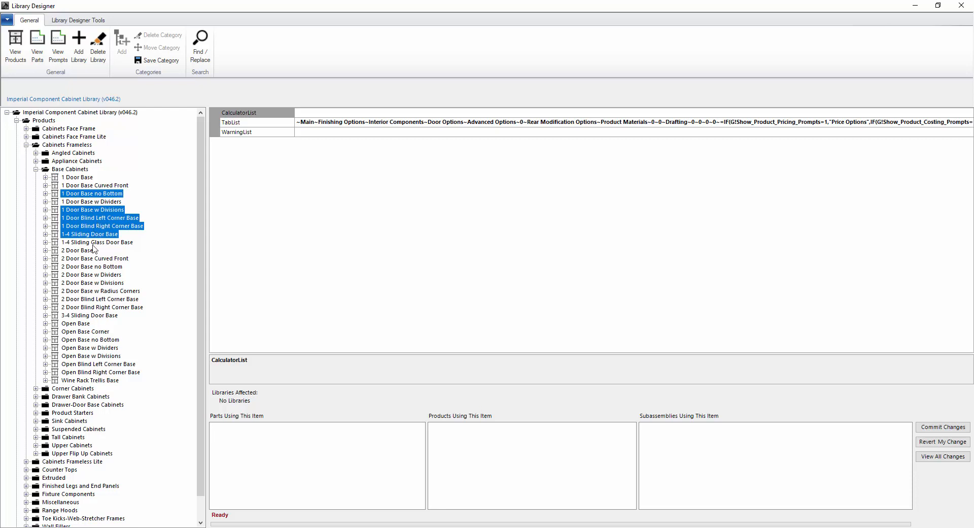
left_click(81, 179)
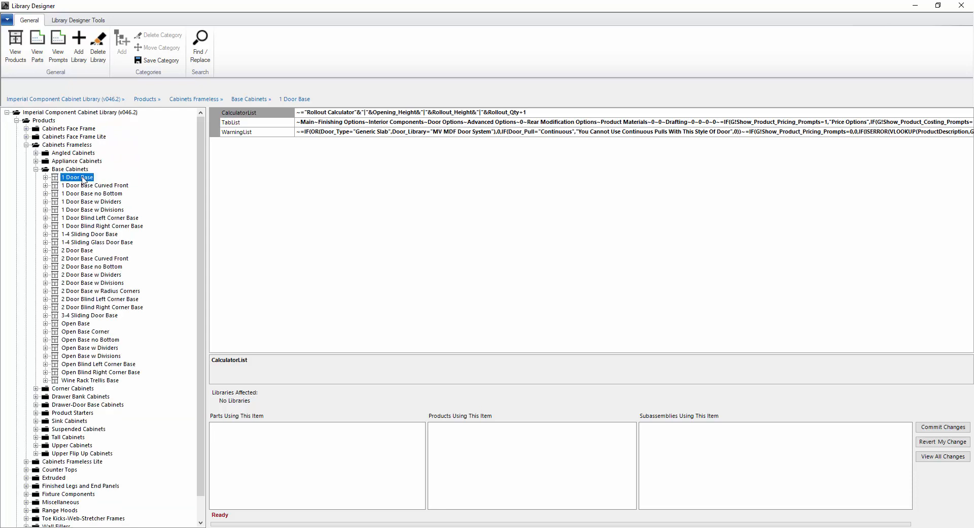
left_click(84, 250, "shift")
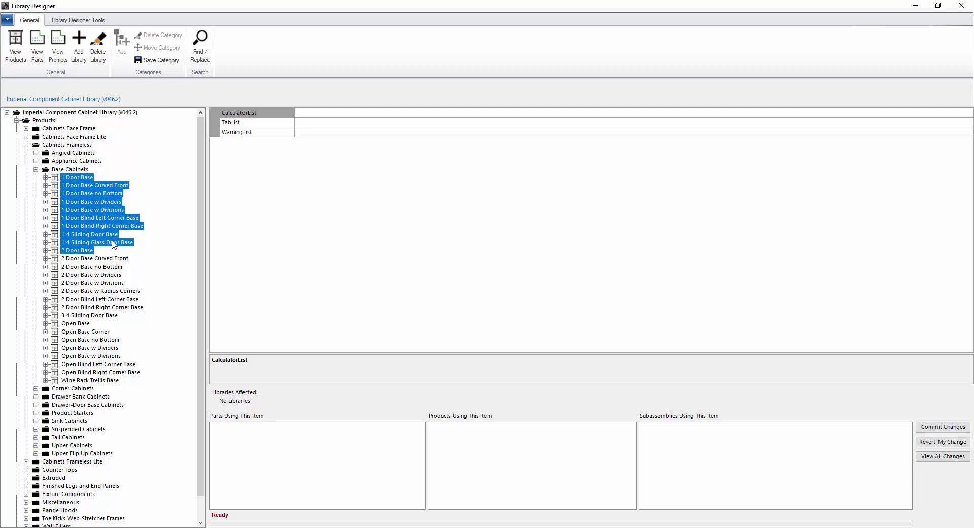
Expand Corner Cabinets and add 1 Door Diagonal Corner Base through Open Curved Corner Upper
left_click(36, 389)
scroll(107, 389, "down", 1)
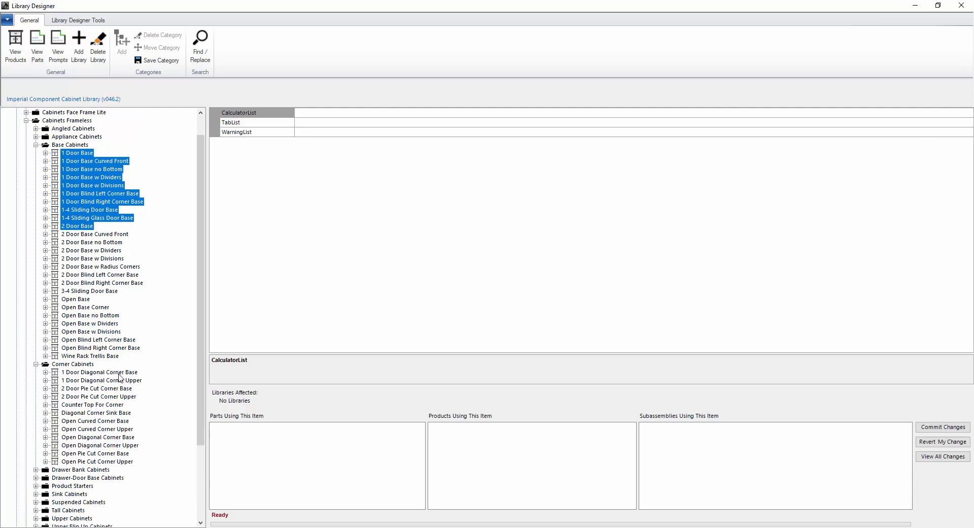
left_click(84, 375, "ctrl")
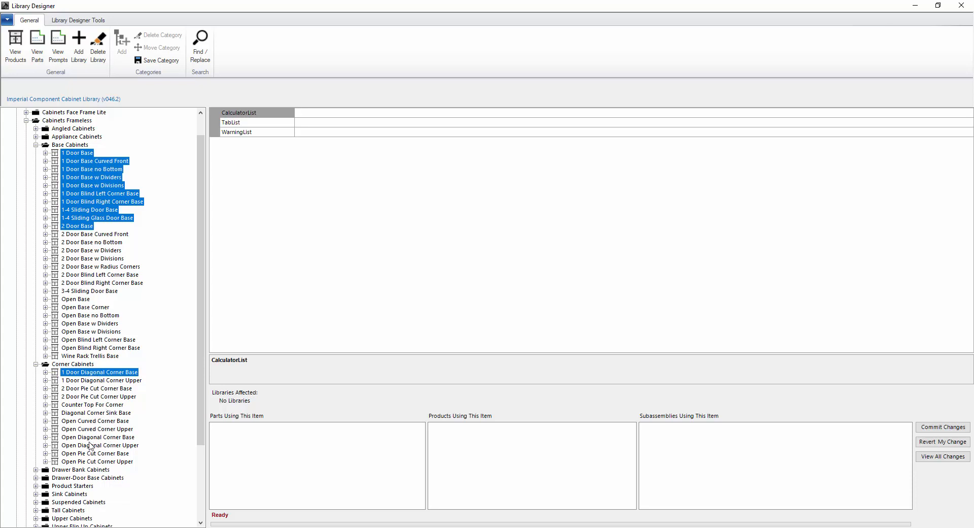
left_click(81, 428)
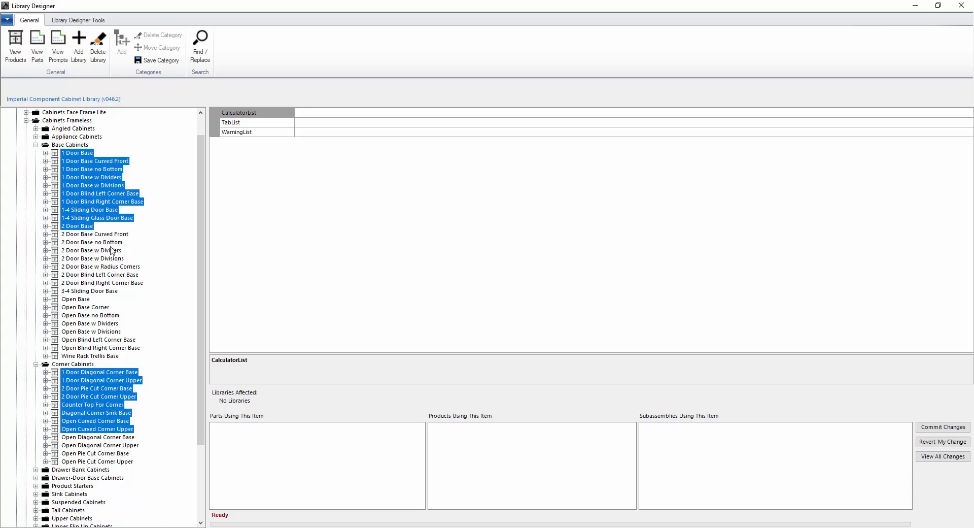
Expand Drawer Bank Cabinets and add 1 Drawer Base through 5 Drawer Base to the selection
scroll(126, 305, "down", 4)
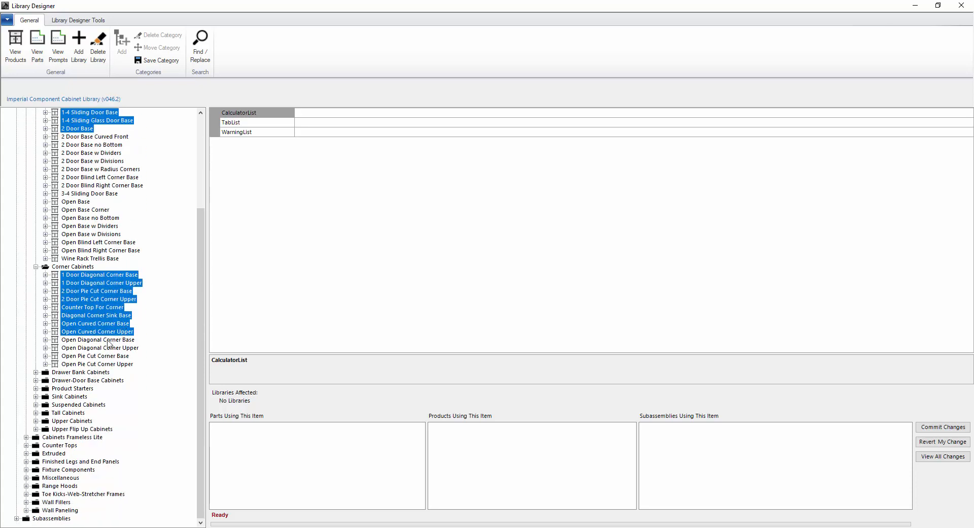
left_click(36, 372)
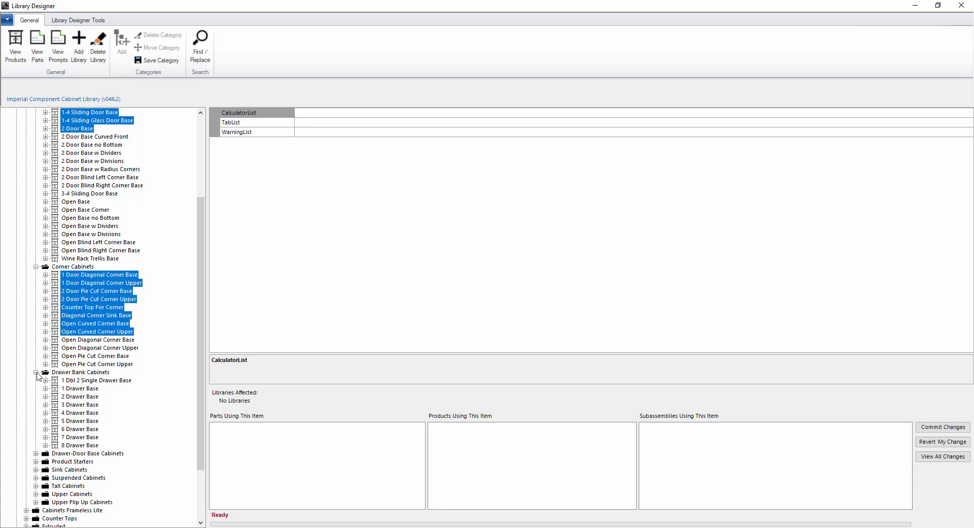
left_click(81, 388, "ctrl")
left_click(77, 422, "shift")
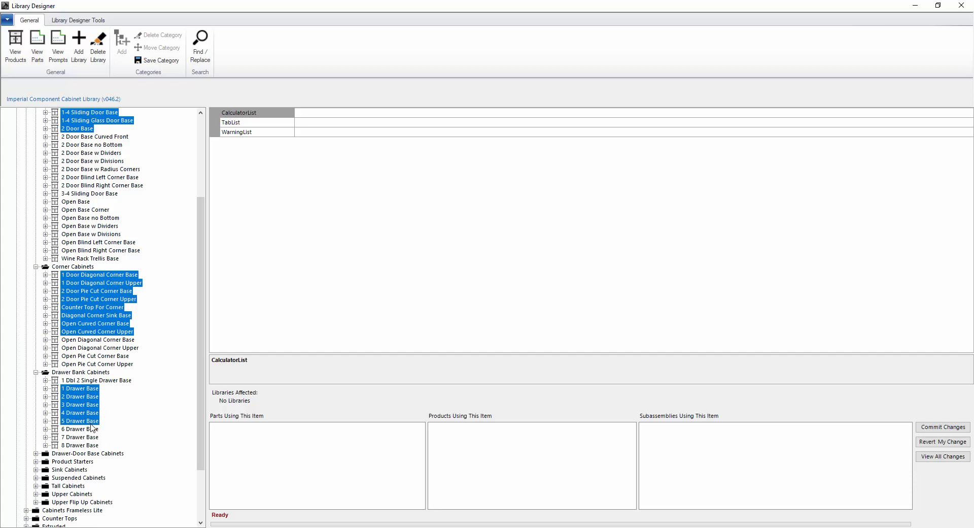
scroll(92, 428, "down", 3)
scroll(92, 428, "up", 7)
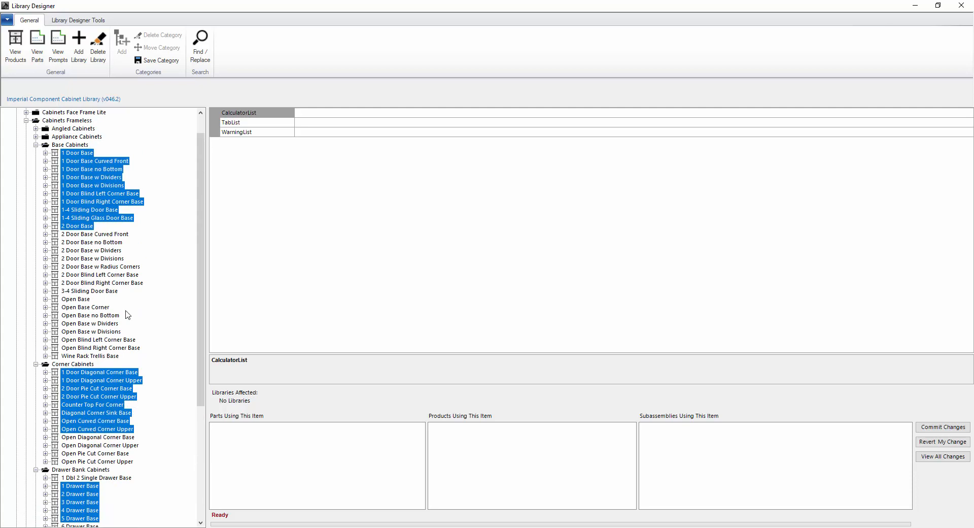
scroll(116, 361, "down", 2)
scroll(116, 361, "down", 3)
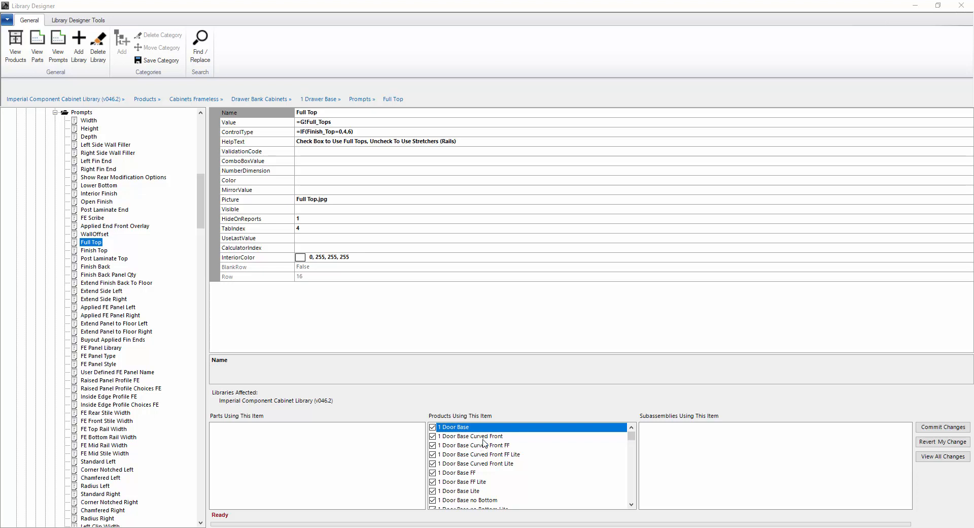
Uncheck 1 Door Base and its Curved Front, FF, FF Lite and Lite variants from Full Top's users
left_click(458, 435)
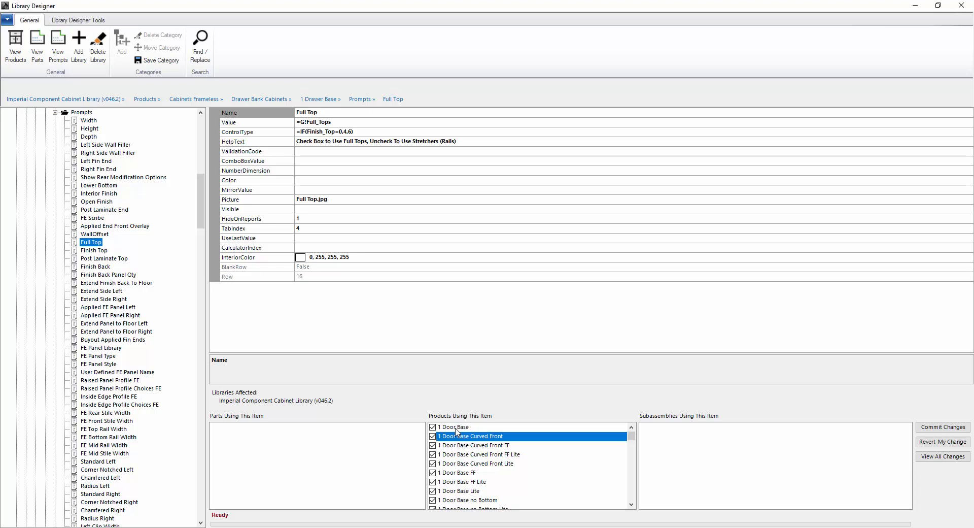
left_click(455, 427)
left_click(455, 427)
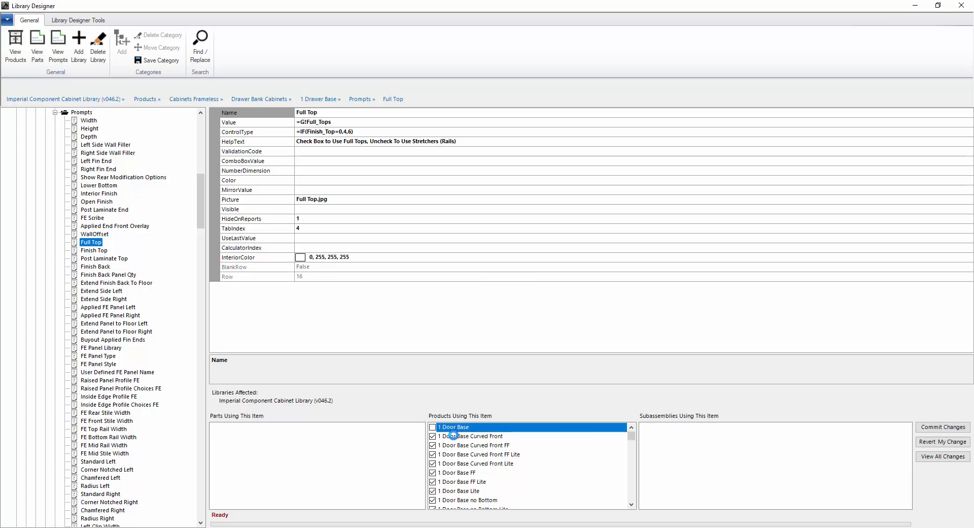
left_click(455, 437)
left_click(454, 438)
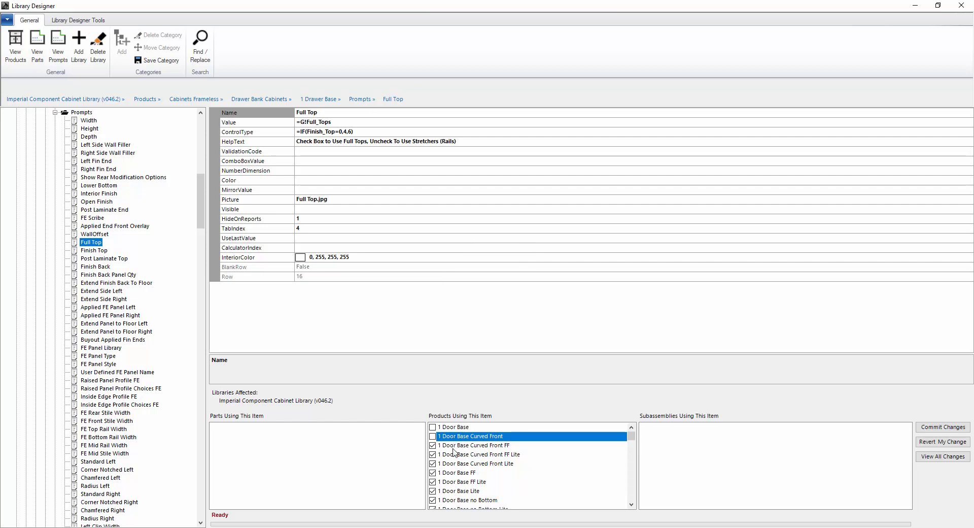
left_click(454, 447)
left_click(453, 446)
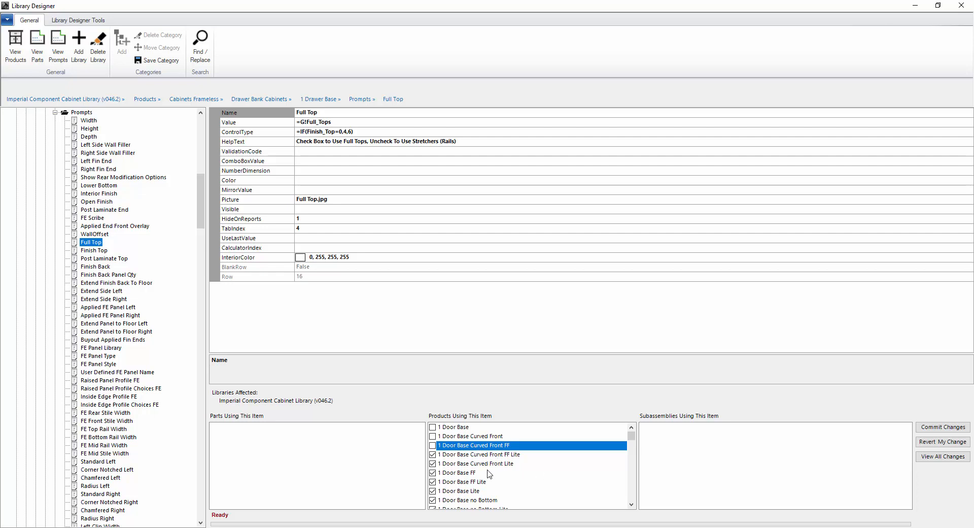
left_click(451, 455)
left_click(458, 464)
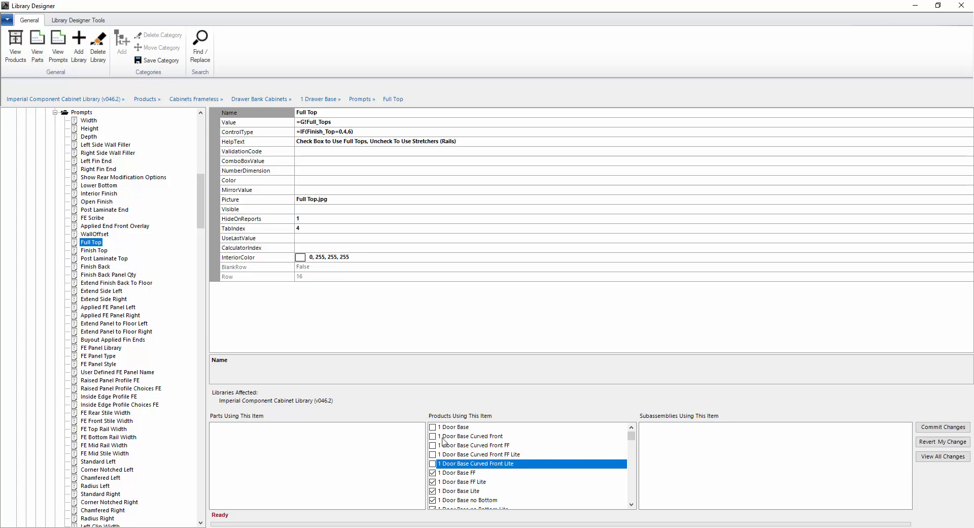
Recheck all five products, then show the Finish Top prompt's details
left_click(433, 463)
left_click(433, 454)
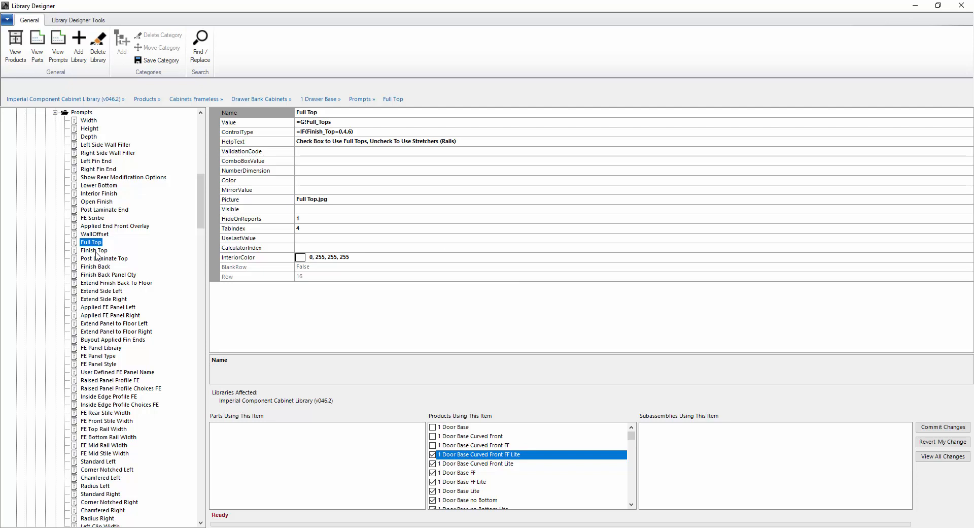
left_click(433, 445)
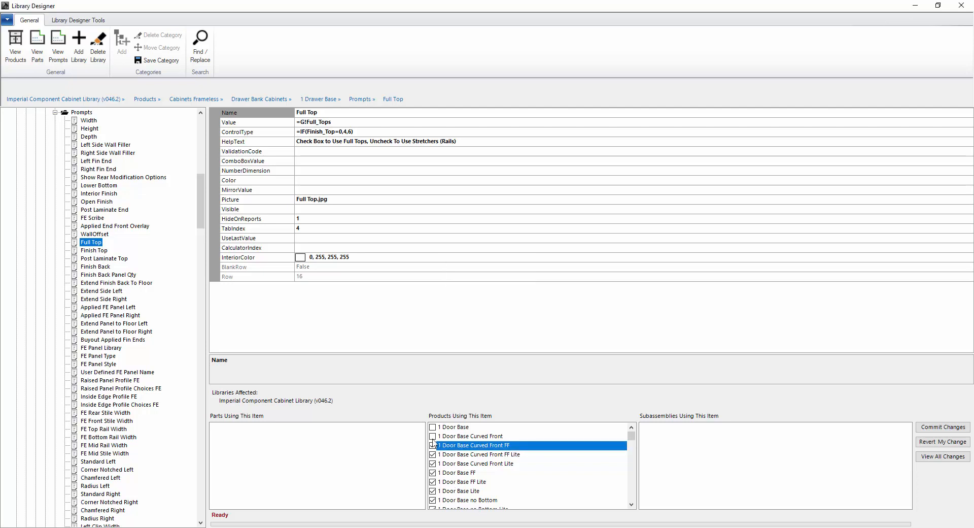
left_click(433, 436)
left_click(433, 428)
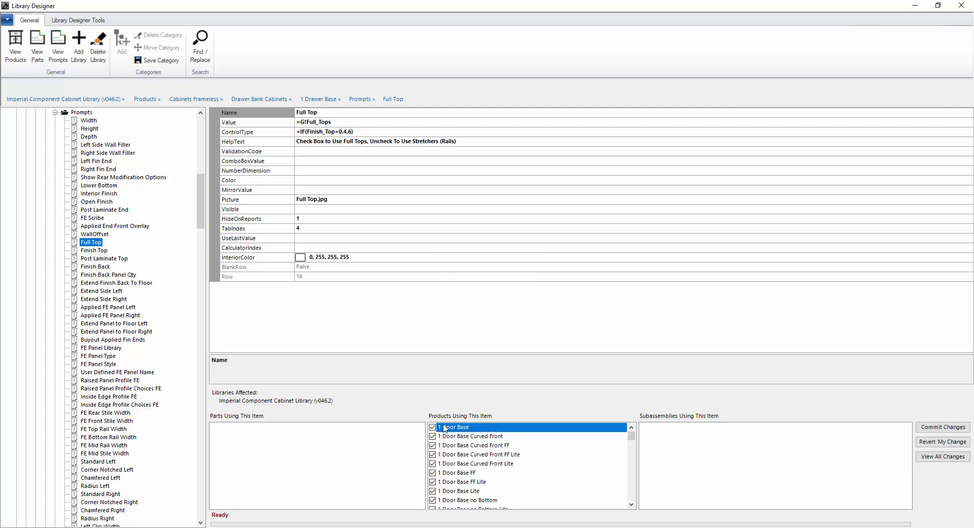
left_click(88, 250)
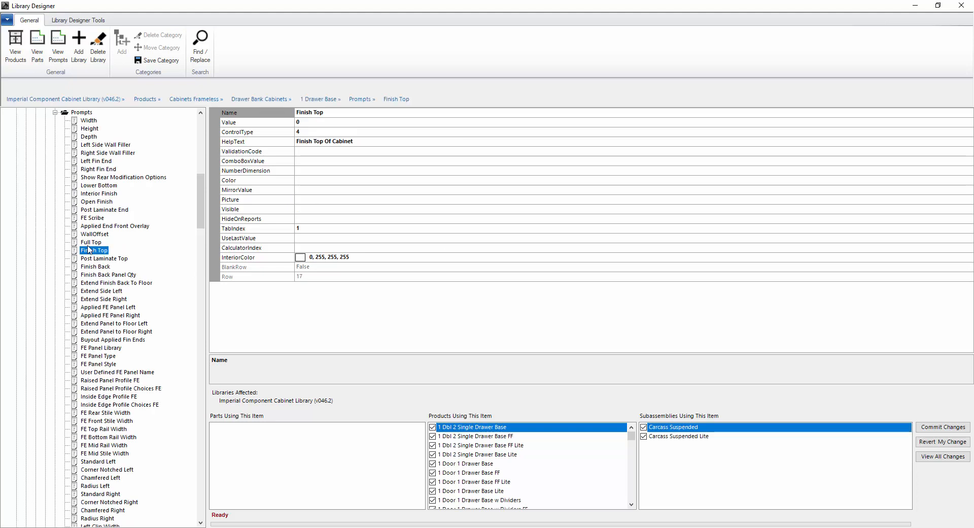
Review Full Top's using products such as 1 Door Base FF, then close Library Designer
left_click(89, 243)
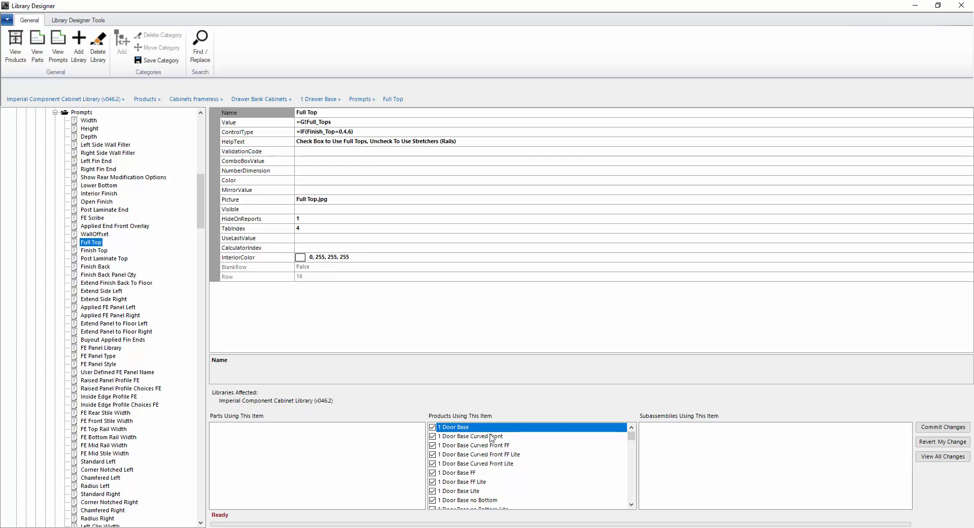
left_click(467, 445)
scroll(480, 481, "down", 5)
scroll(479, 481, "up", 5)
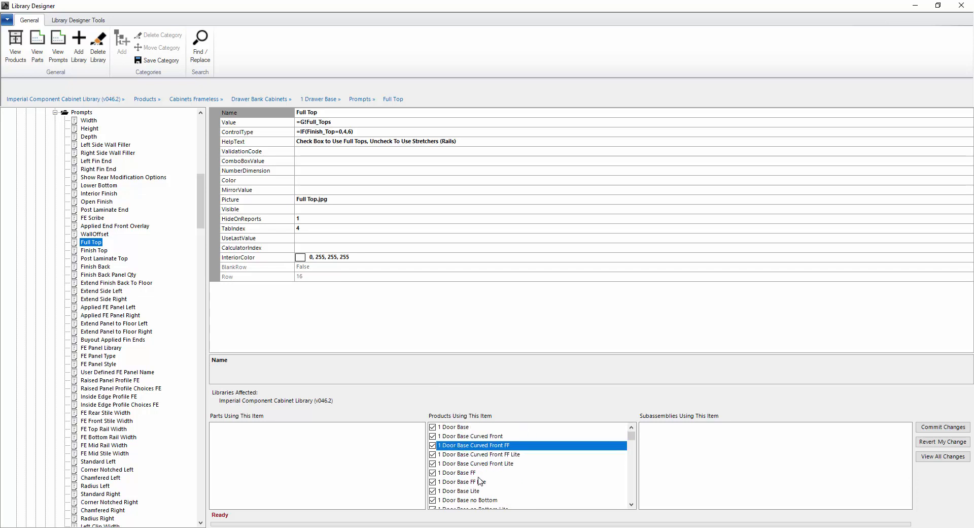
left_click(467, 472)
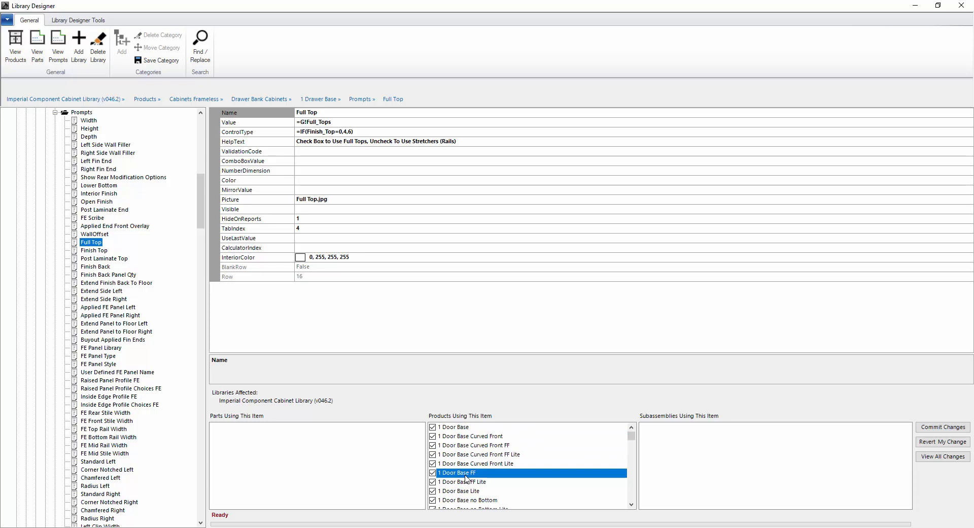
scroll(482, 475, "down", 5)
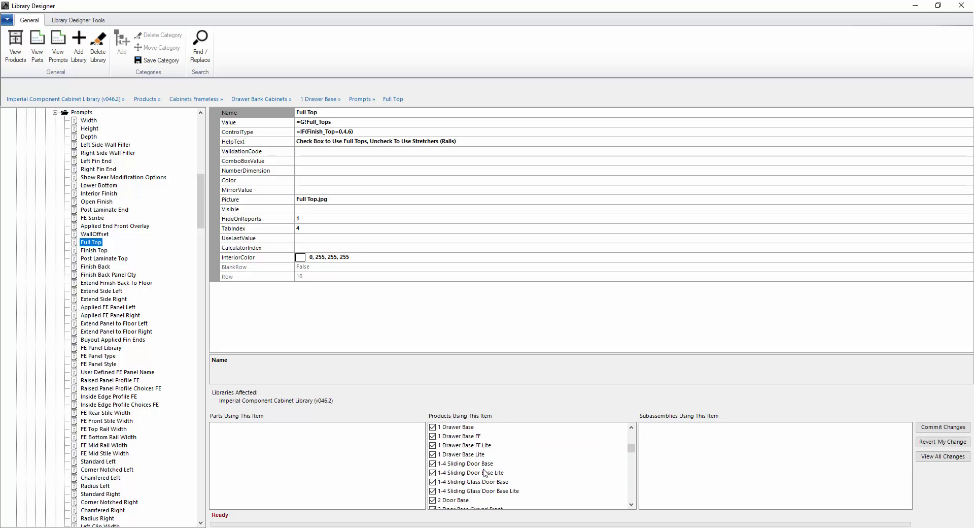
scroll(484, 473, "up", 5)
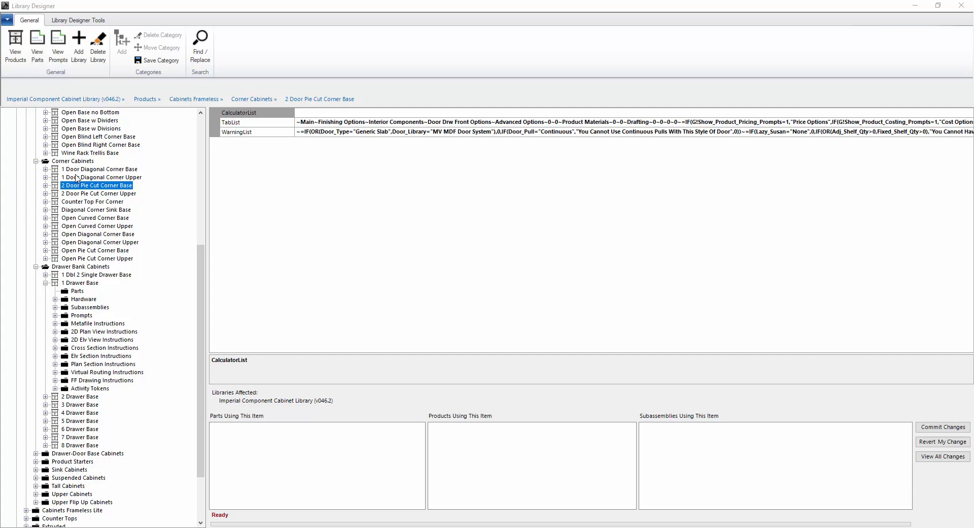
left_click(961, 5)
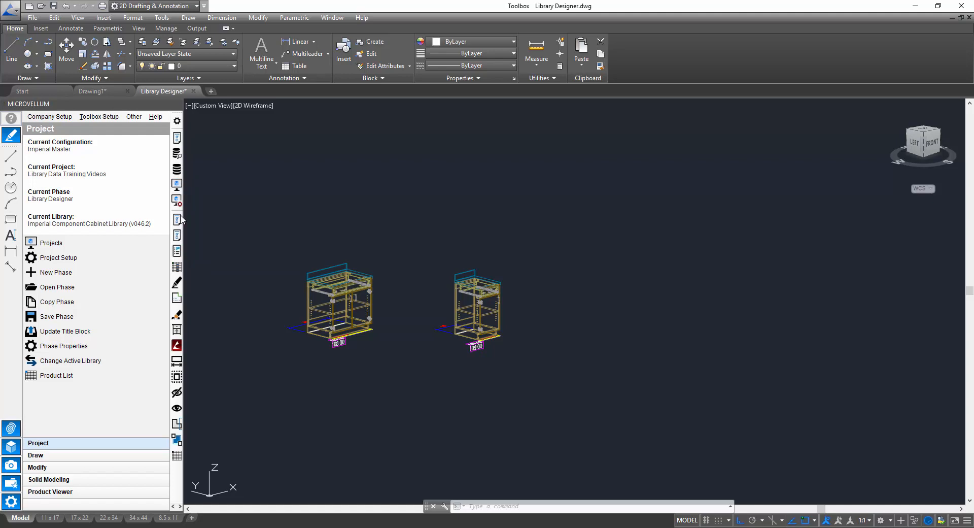
Launch the Database Explorer from the Microvellum toolbox to see the MicrovellumFactory database
left_click(177, 157)
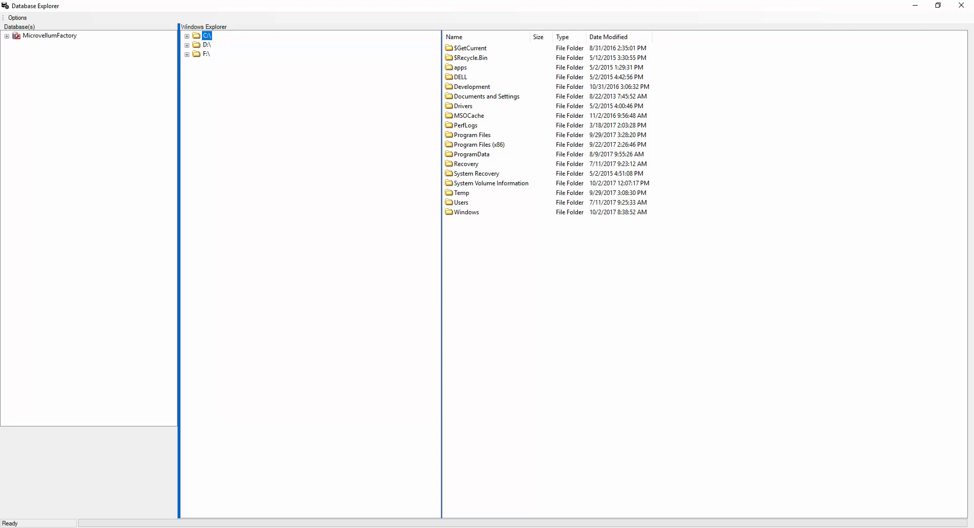
Drill into MicrovellumFactory's Imperial Component Cabinet Library (v046.2) frameless Base Cabinets and open 1 Door Base
left_click(7, 36)
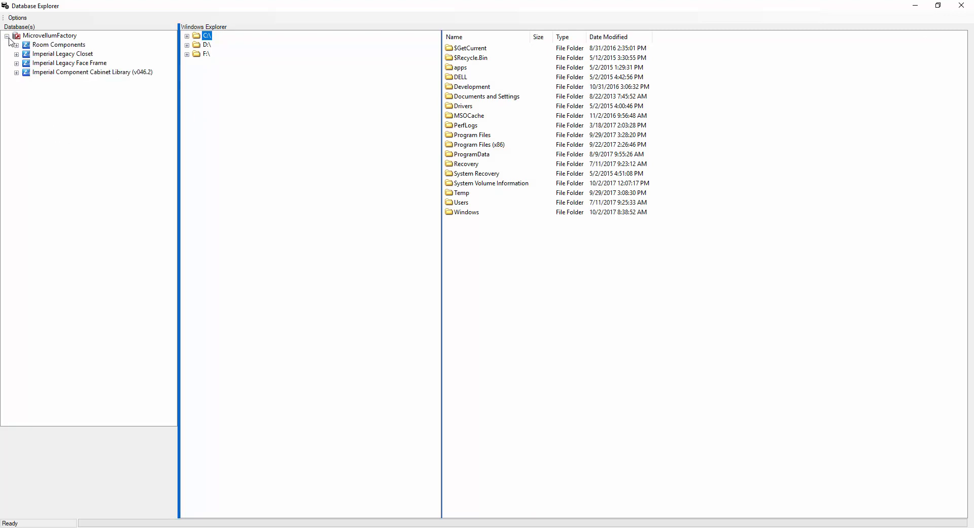
left_click(17, 72)
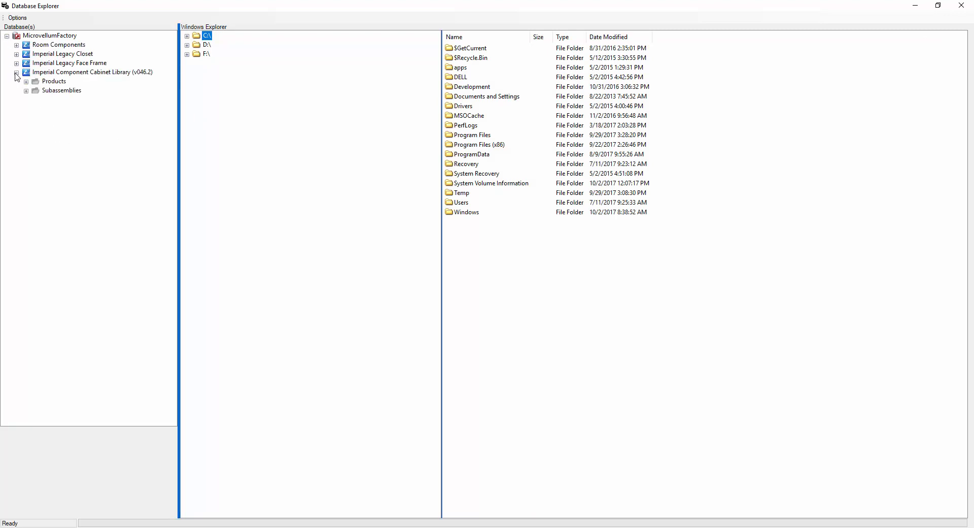
left_click(26, 81)
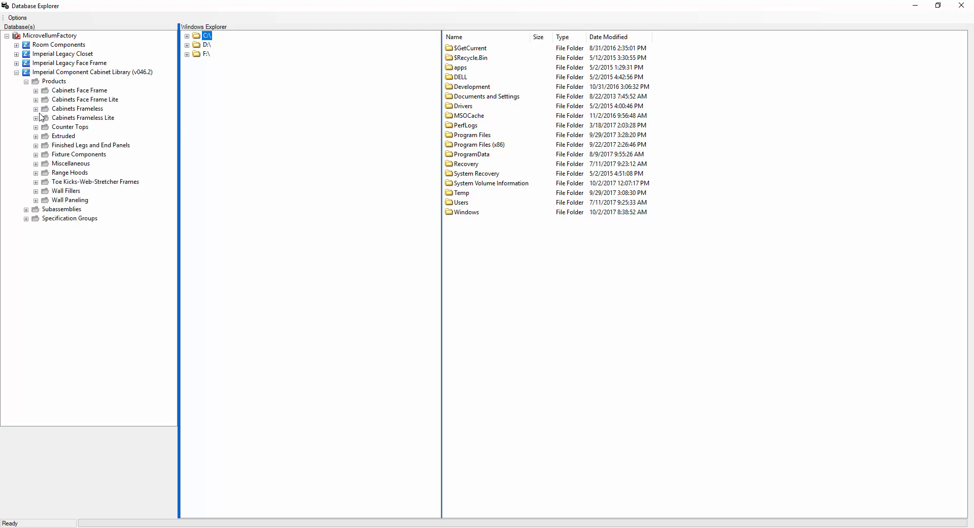
left_click(45, 136)
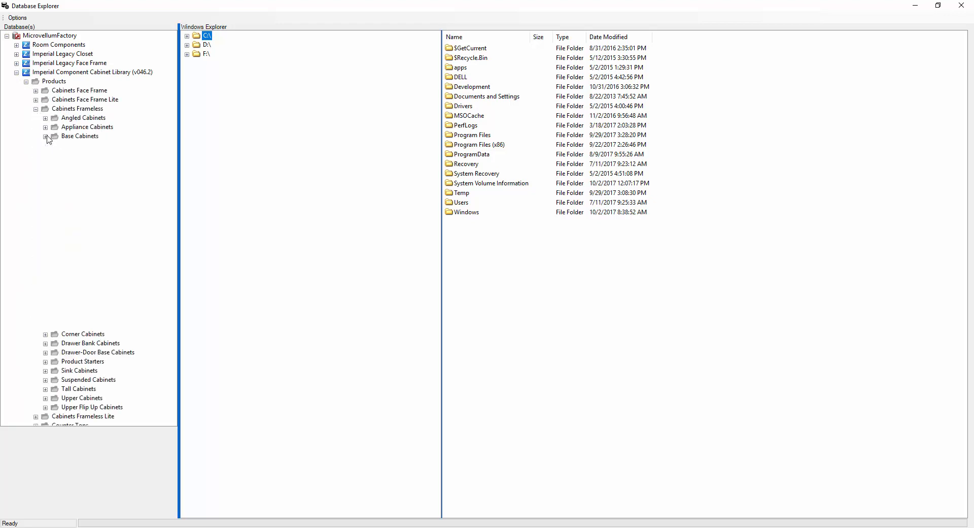
left_click(82, 146)
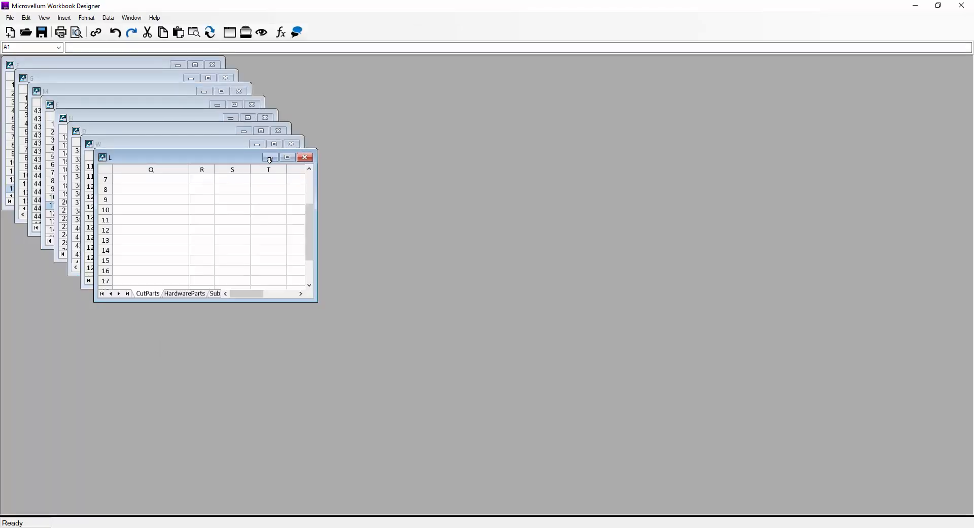
Maximize the 1 Door Base workbook and bring up its Prompts sheet
left_click(290, 159)
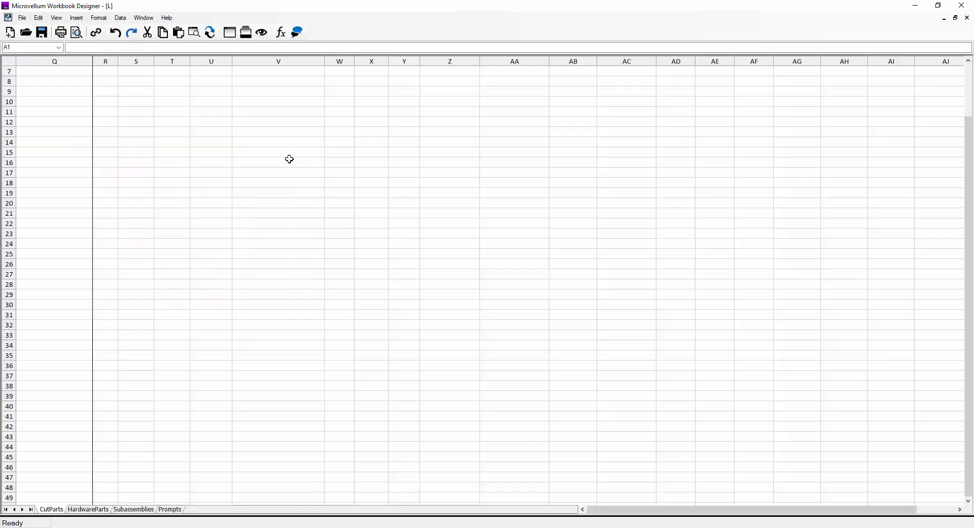
left_click(172, 510)
left_click(120, 116)
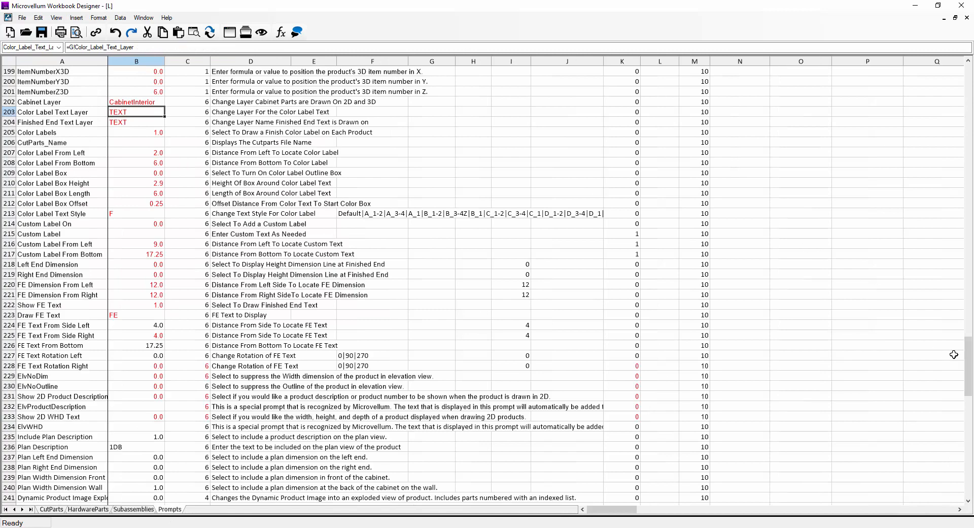
left_click_drag(969, 355, 922, 402)
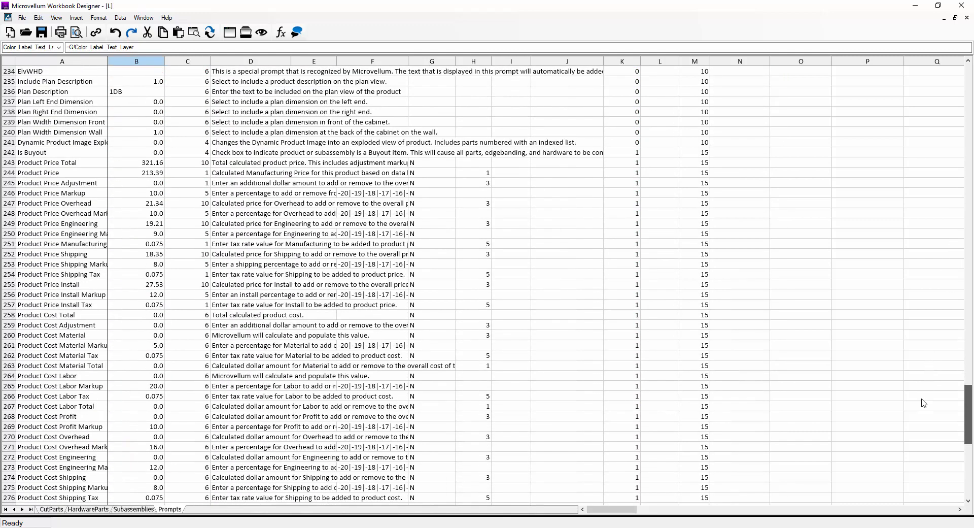
Select the Product Price and Product Cost prompt rows A243:P271
left_click(51, 163)
scroll(73, 247, "down", 1)
scroll(73, 247, "down", 3)
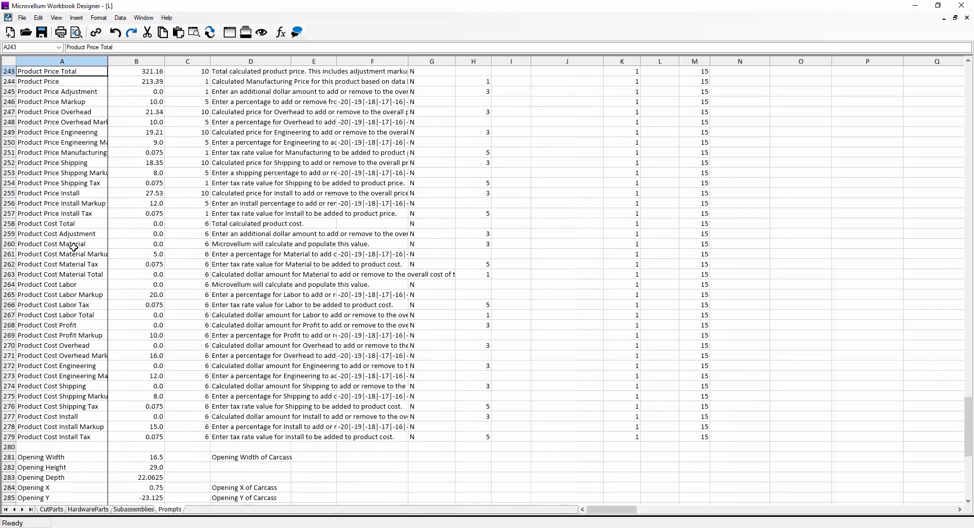
scroll(74, 247, "up", 4)
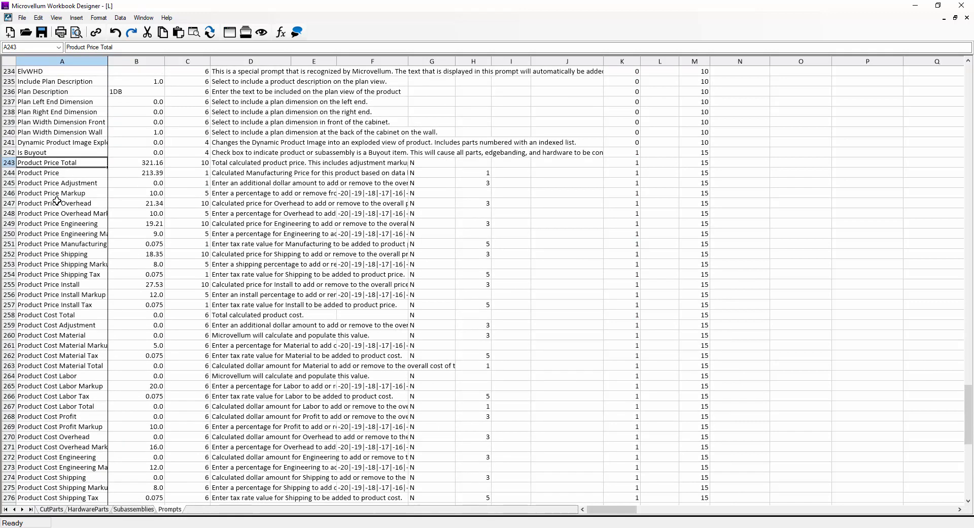
left_click_drag(24, 163, 878, 451)
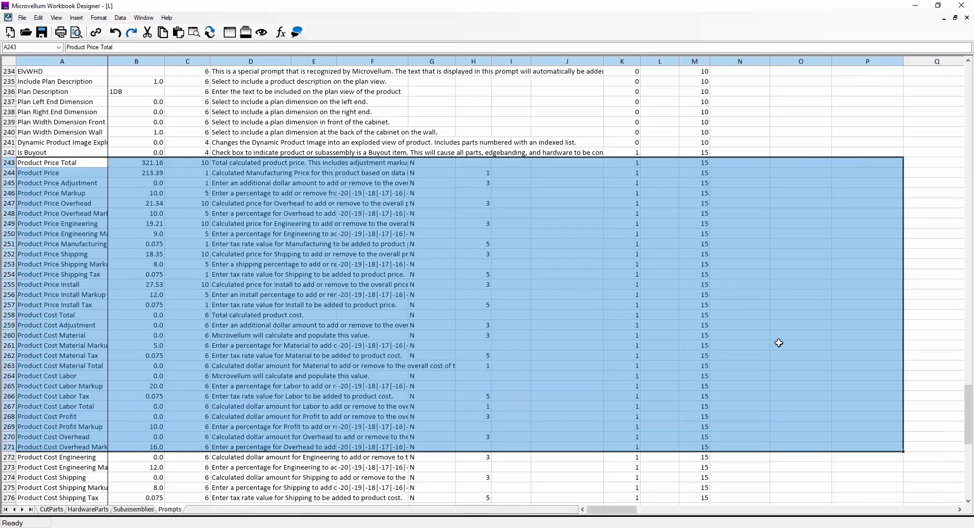
Insert blank cells at rows 243–271 with Shift Down, pushing Product Price Total to row 272
right_click(780, 343)
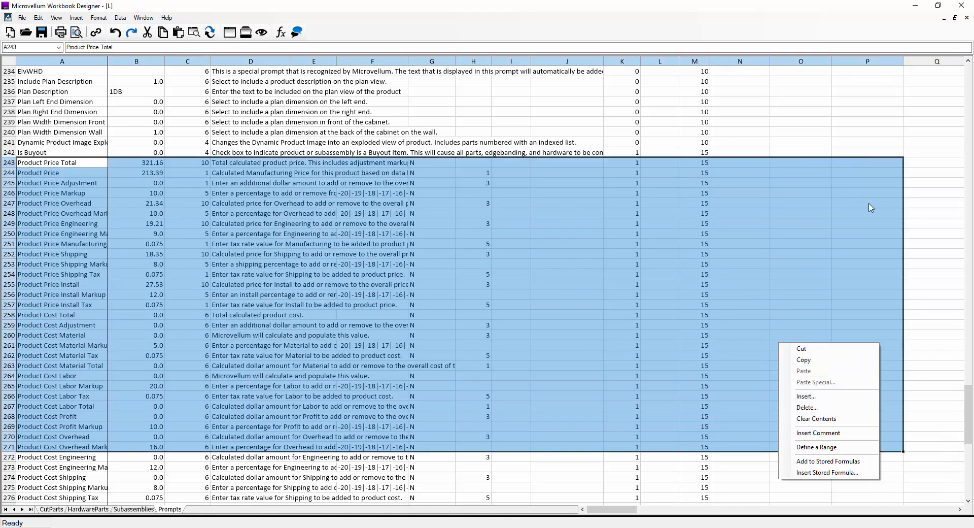
left_click(833, 397)
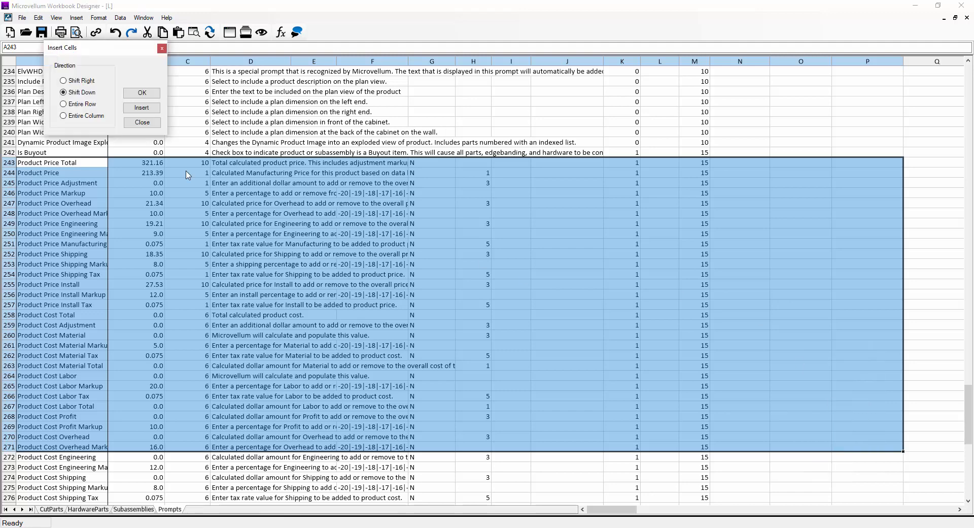
left_click(142, 92)
Select the new blank cells A243:B270 in columns A and B
left_click(151, 249)
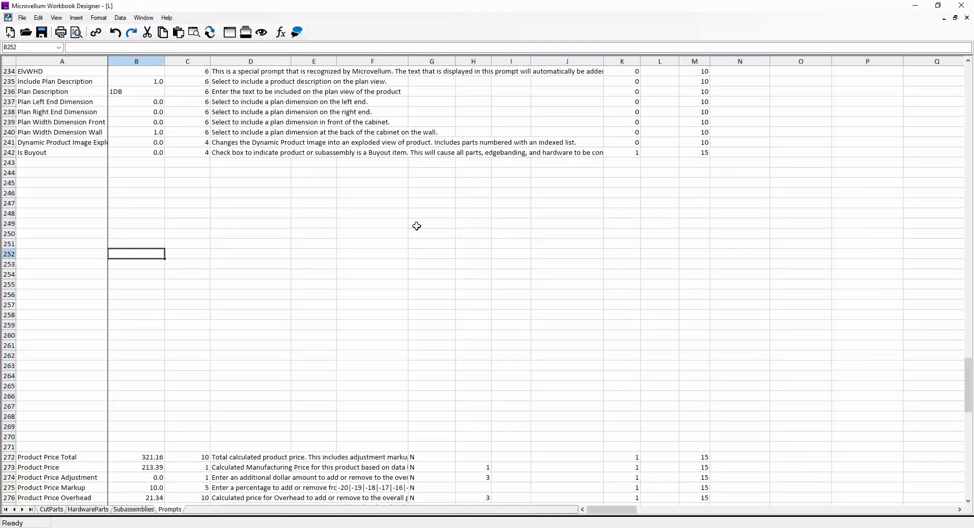
left_click_drag(74, 171, 601, 389)
left_click_drag(68, 164, 135, 437)
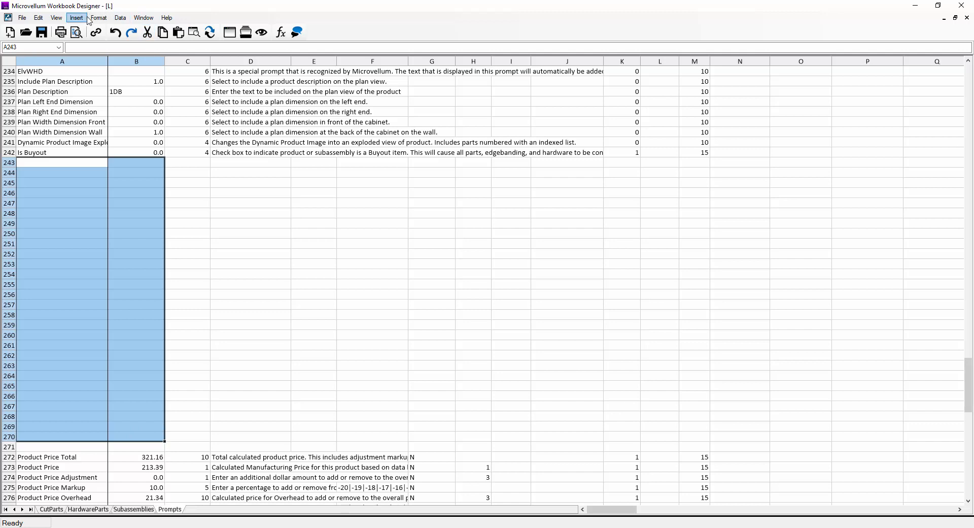
left_click(98, 18)
mouse_move(74, 21)
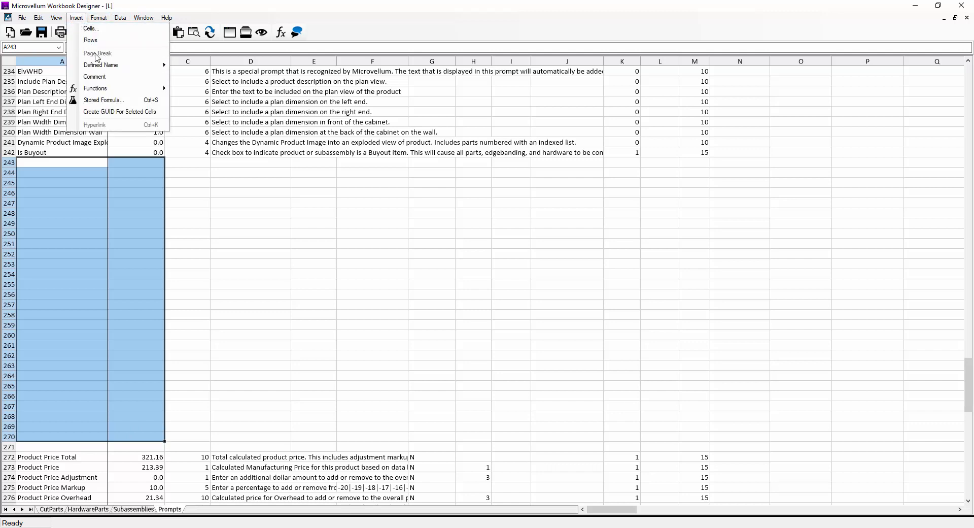
mouse_move(155, 65)
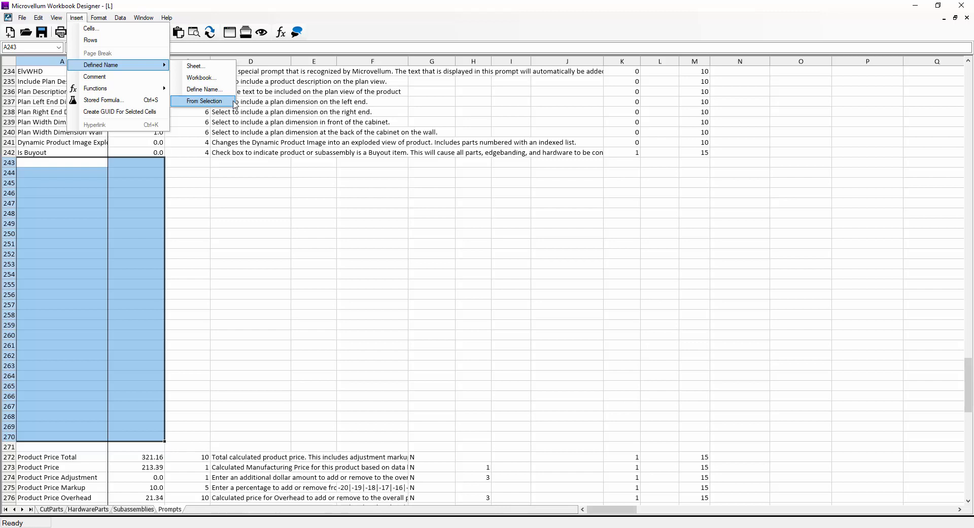
left_click(233, 214)
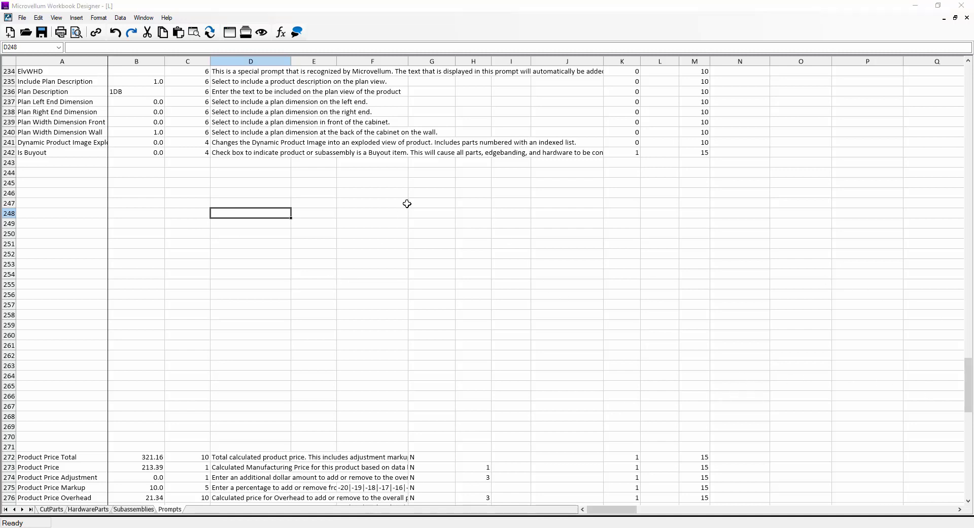
Close Workbook Designer, discarding changes to both the workbook and the product
left_click(962, 5)
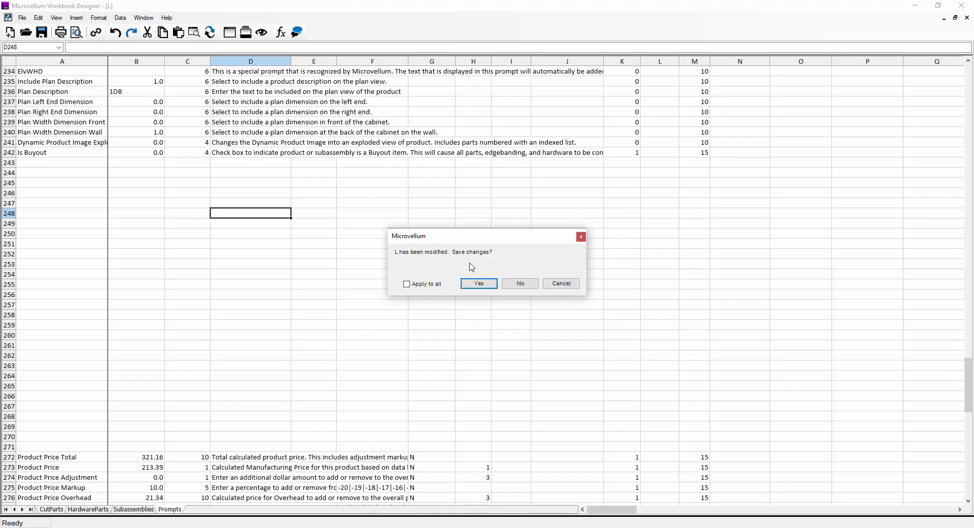
left_click(521, 284)
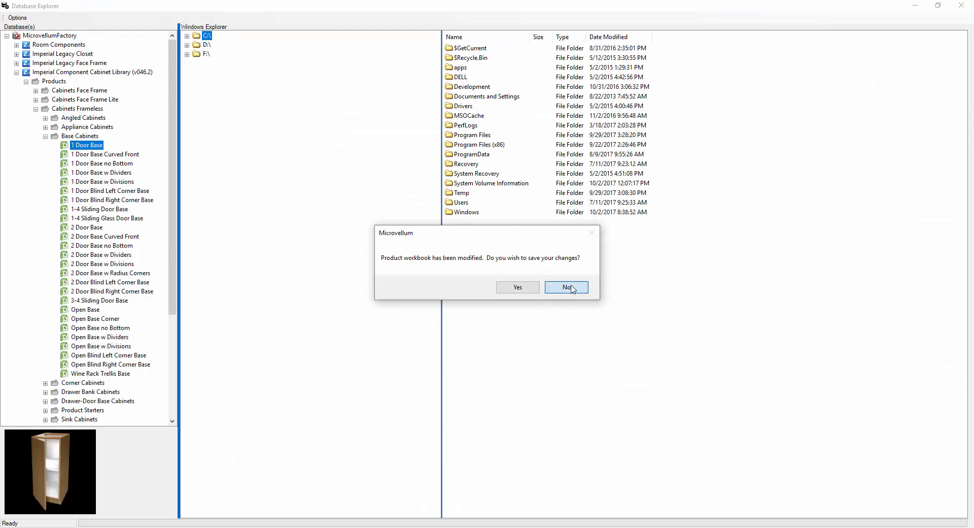
left_click(571, 287)
Reselect 1 Door Base in the Base Cabinets tree and bring up its context menu
left_click(81, 154)
left_click(74, 145)
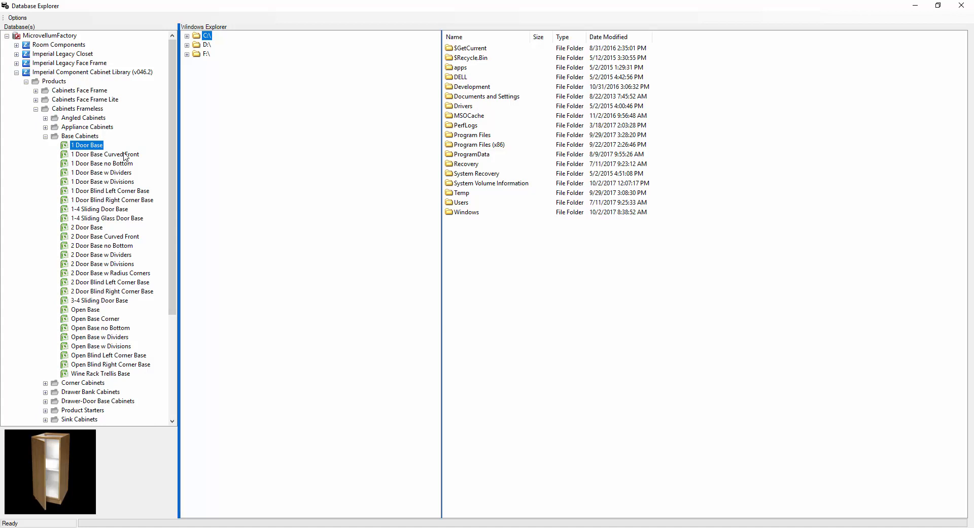
right_click(80, 147)
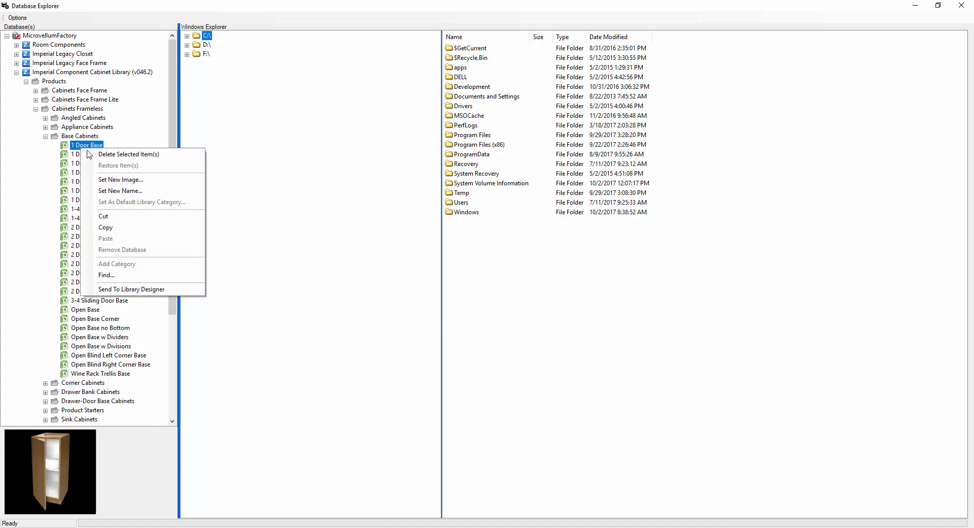
Send 1 Door Base to Library Designer, then dismiss its reopened context menu
left_click(168, 291)
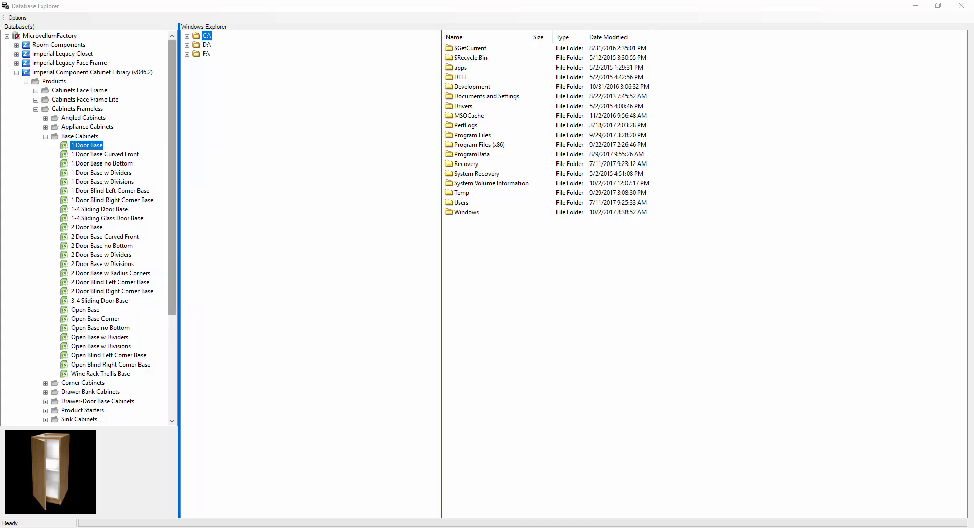
right_click(95, 145)
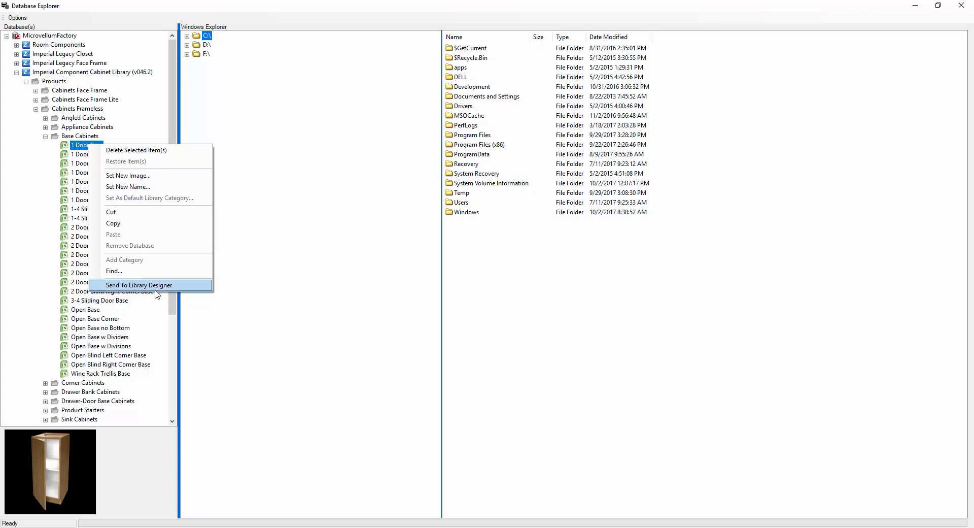
left_click(77, 155)
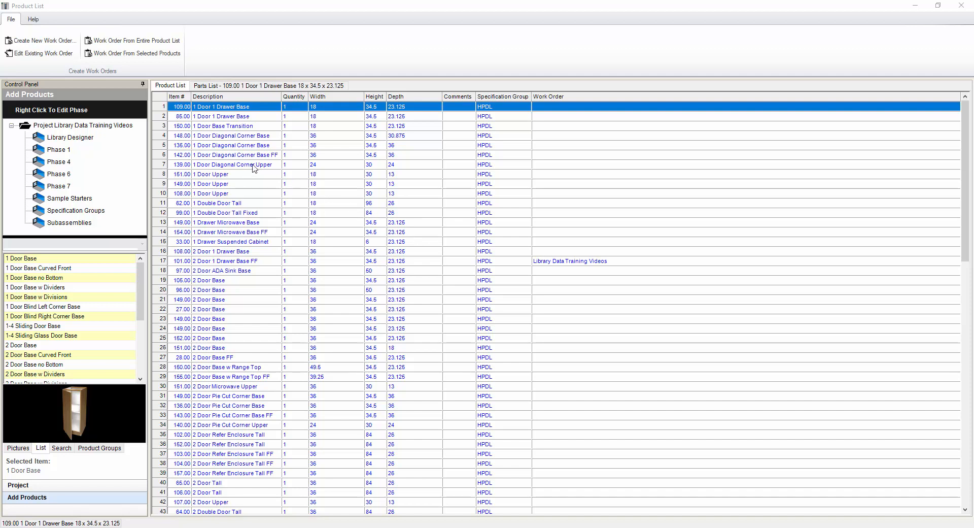
Start rebuilding products 1–28 from the library, cancel it, and open the 109.00 parts list
left_click_drag(241, 108, 257, 369)
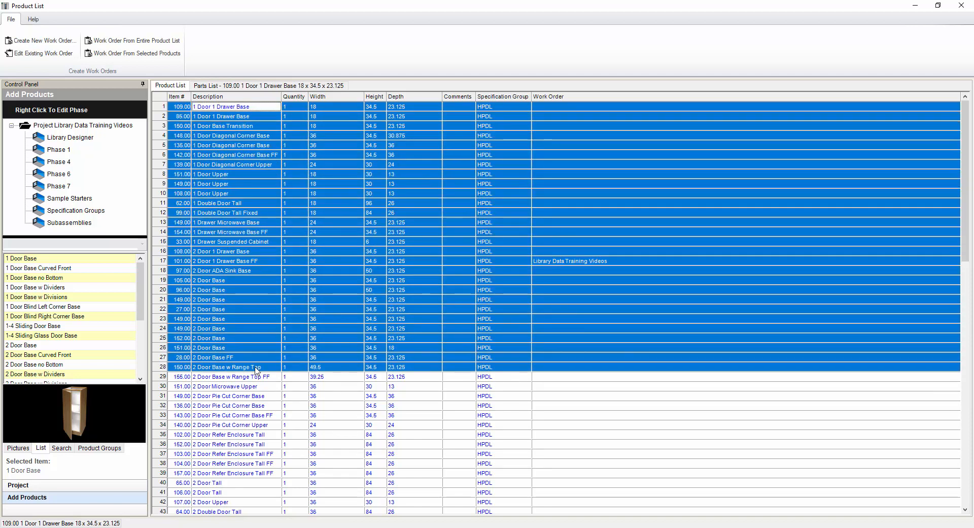
right_click(242, 258)
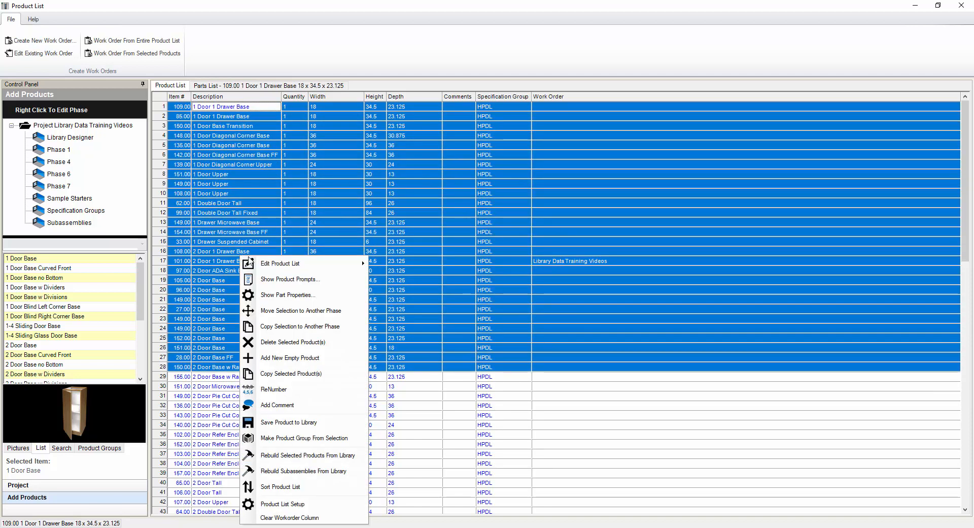
left_click(362, 456)
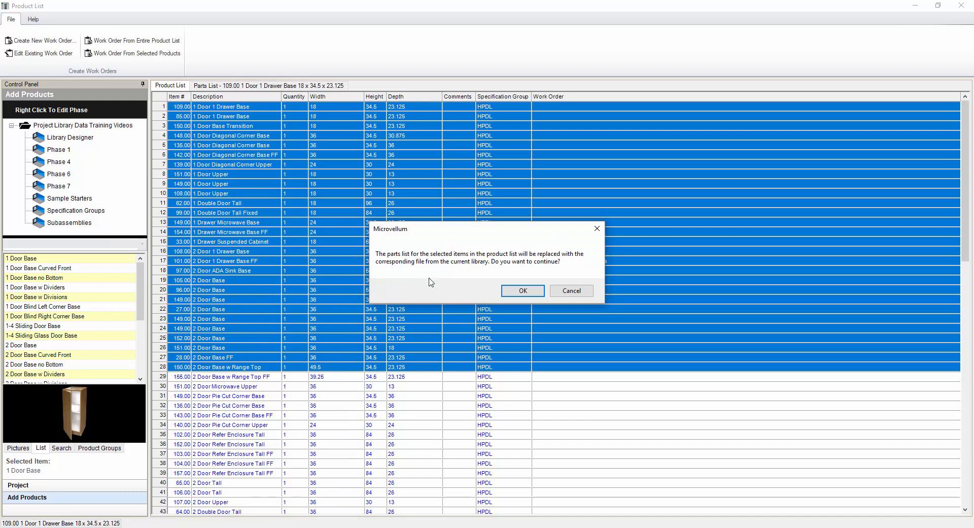
left_click(572, 291)
left_click(228, 87)
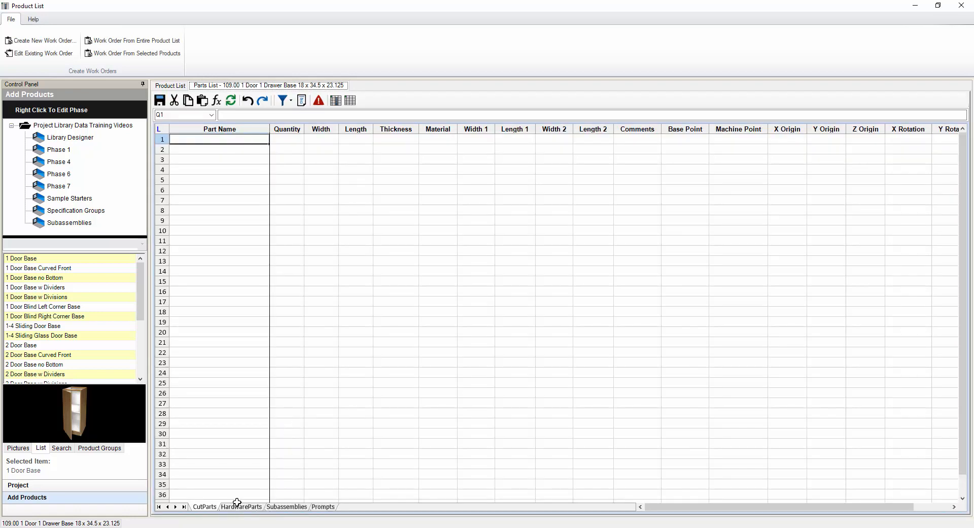
Review HardwareParts, Subassemblies and Prompts (Width, Height, Depth), then return to the product list without saving
left_click(248, 507)
left_click(288, 507)
left_click(324, 507)
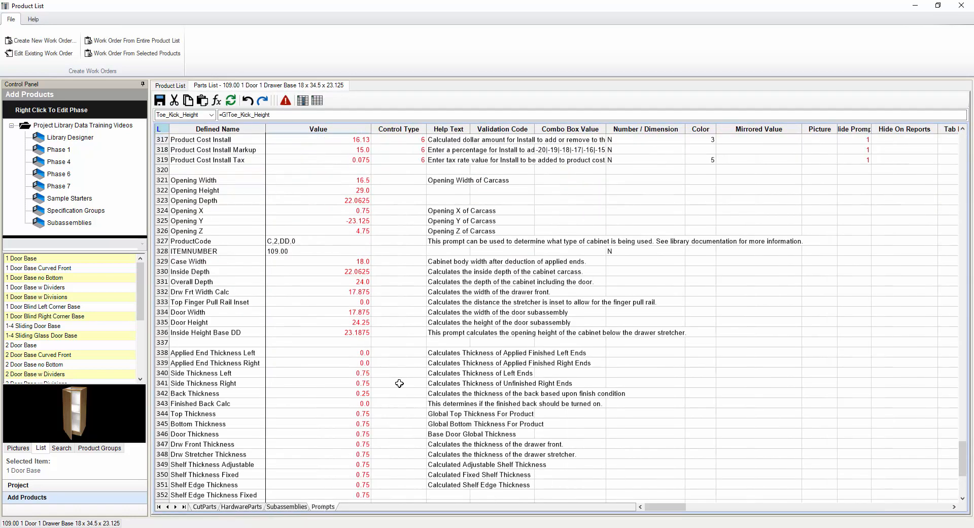
left_click_drag(964, 469, 964, 150)
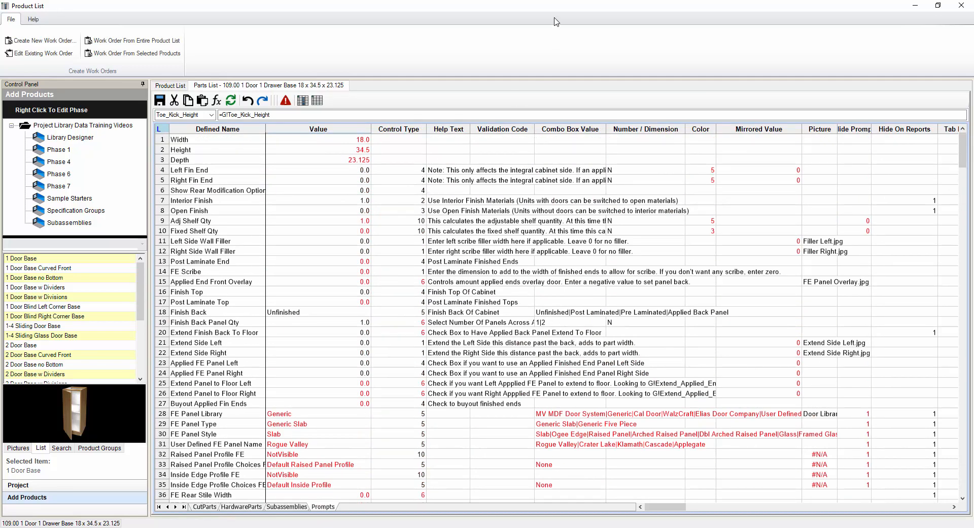
left_click_drag(324, 143, 316, 223)
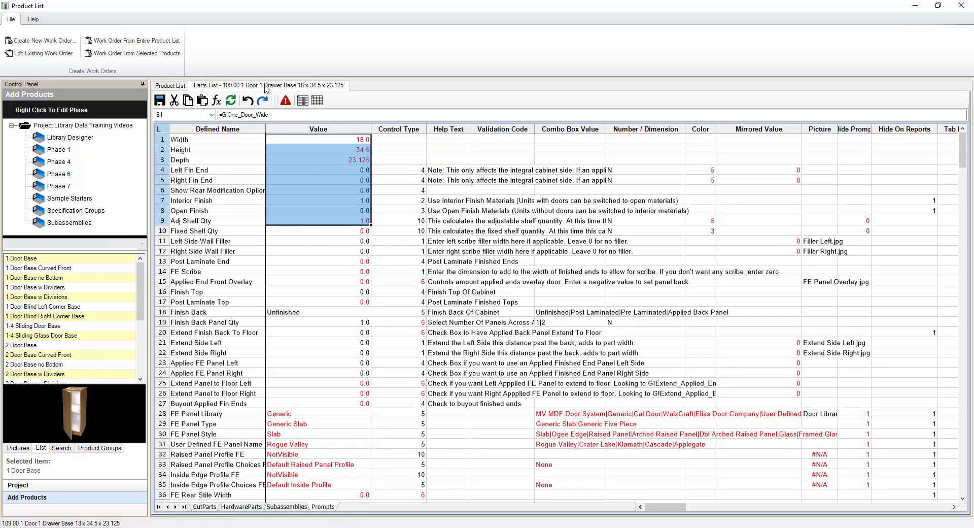
left_click(171, 86)
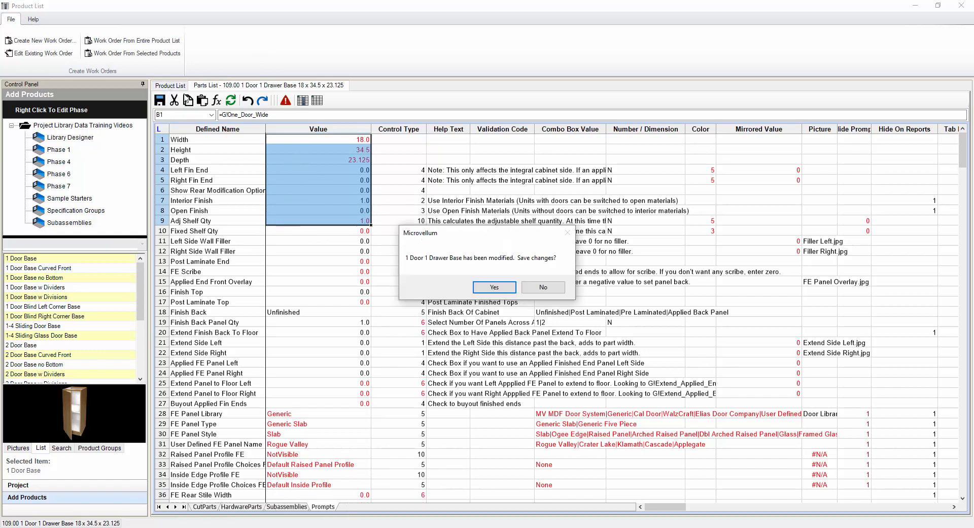
left_click(543, 286)
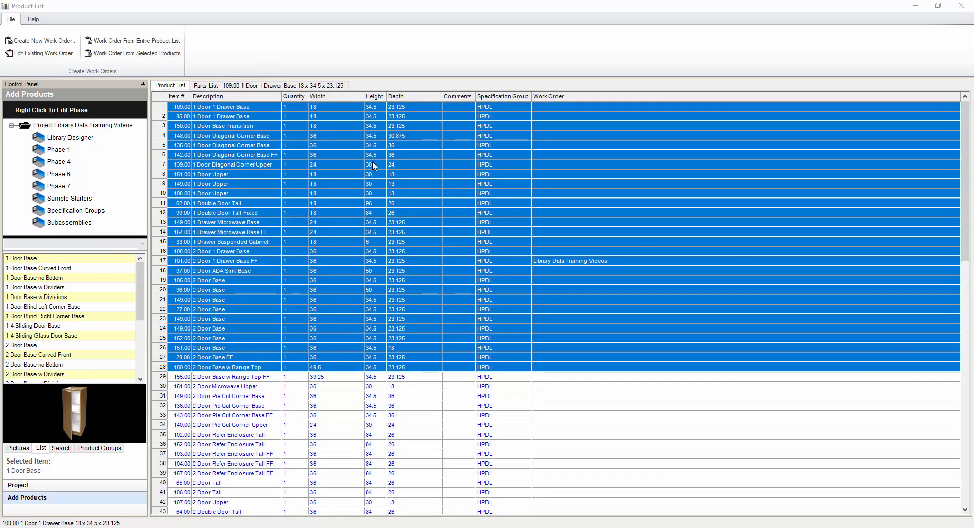
Reopen the 109.00 1 Door 1 Drawer Base parts list alone on its Prompts sheet
left_click(307, 164)
left_click(231, 108)
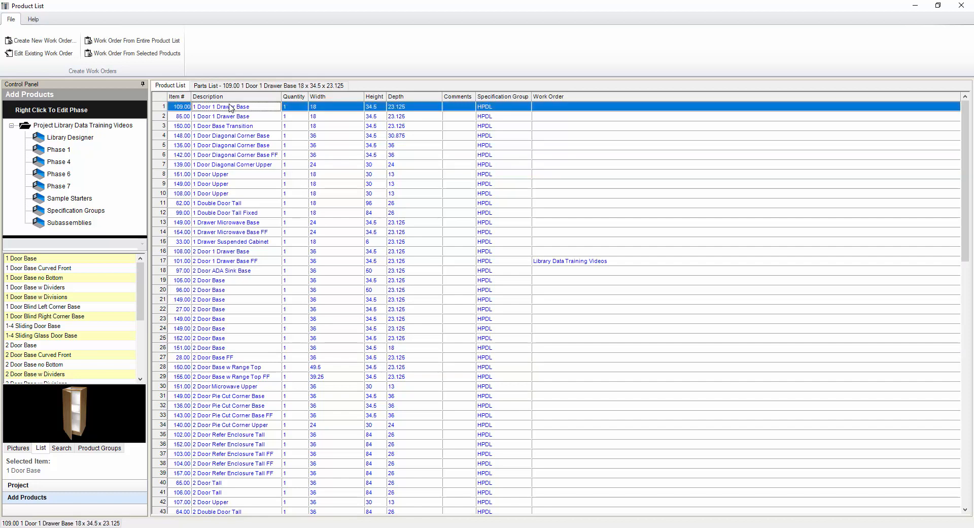
double_click(231, 108)
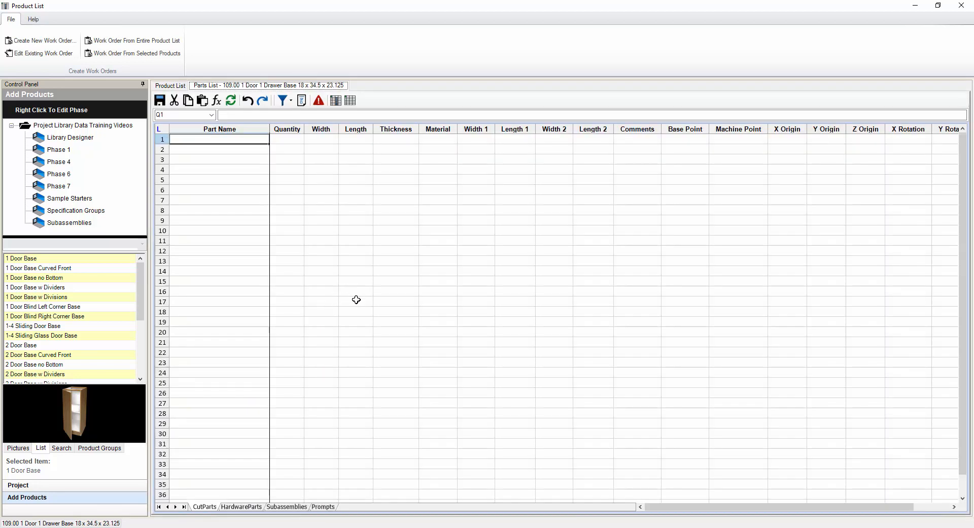
left_click(323, 507)
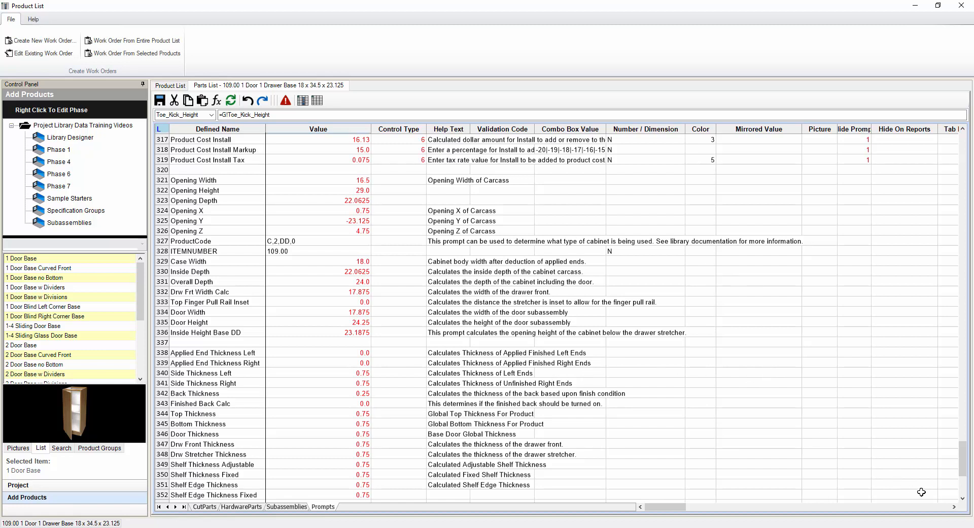
Select the Width prompt name and its 18.0 value at the top of Prompts
left_click_drag(963, 459, 963, 147)
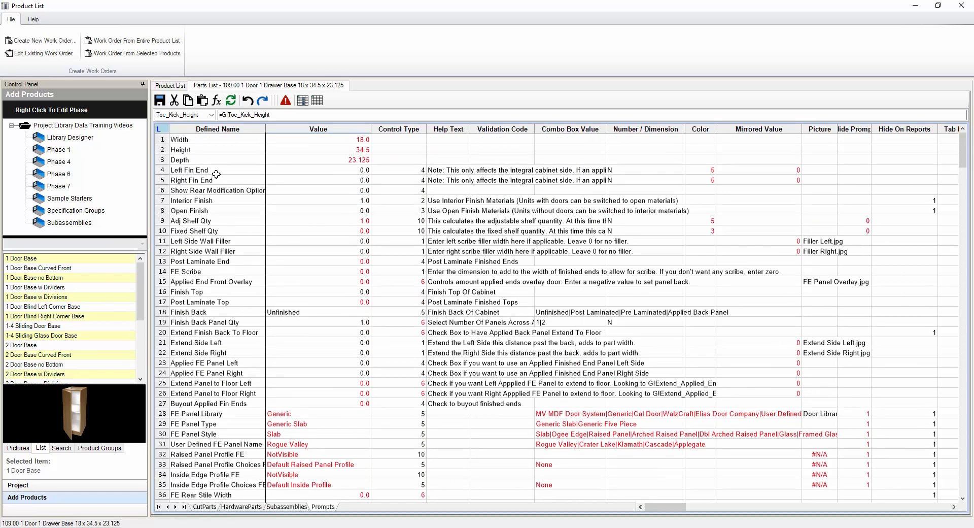
left_click(209, 141)
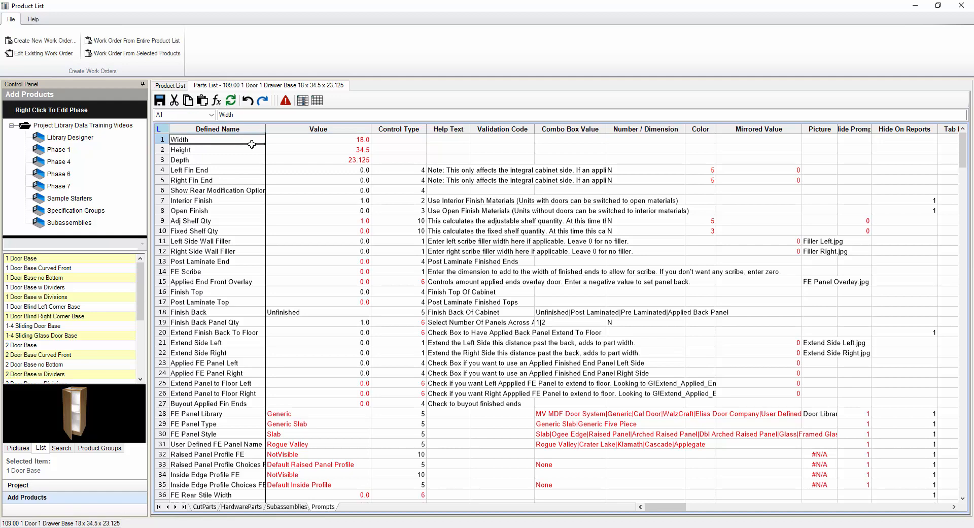
left_click_drag(252, 145, 353, 401)
scroll(354, 361, "down", 7)
scroll(354, 360, "down", 20)
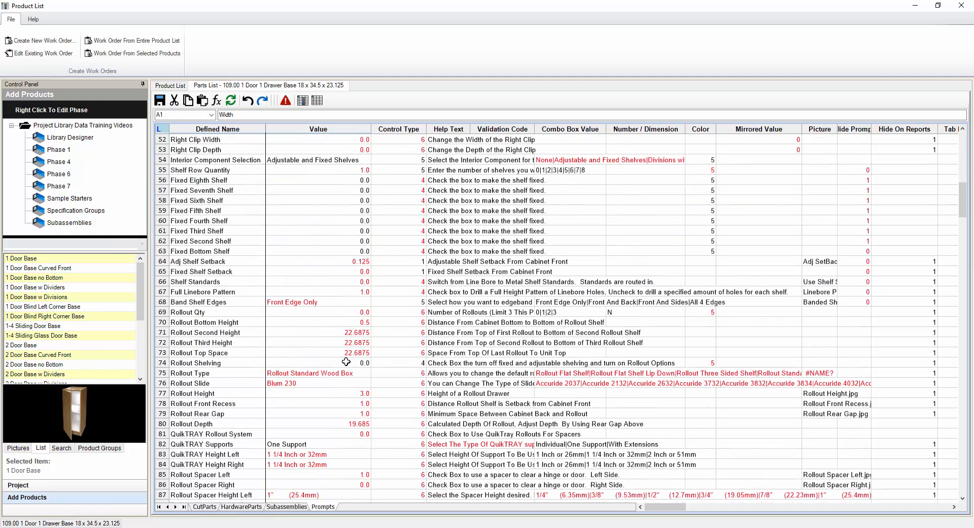
scroll(318, 399, "down", 20)
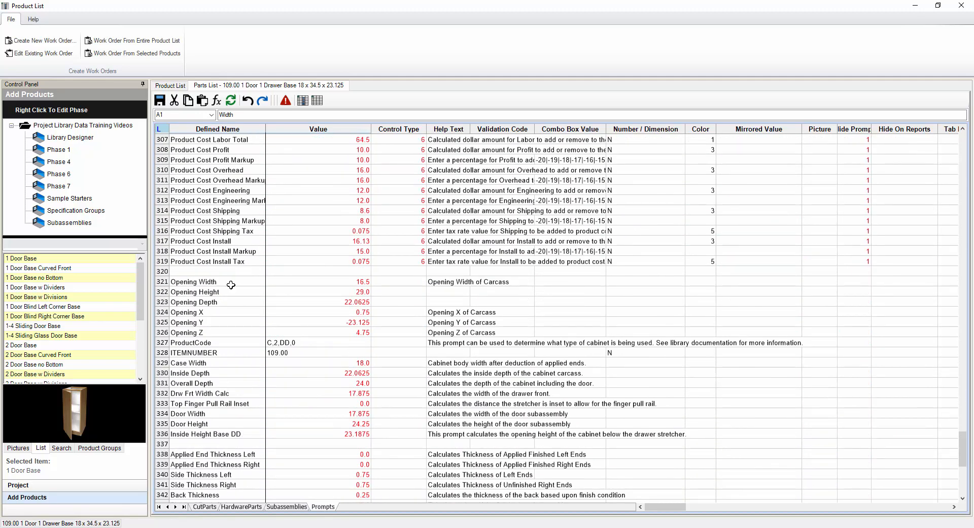
Select row 320 and the product cost prompt names in rows 304–320
left_click_drag(202, 272, 679, 274)
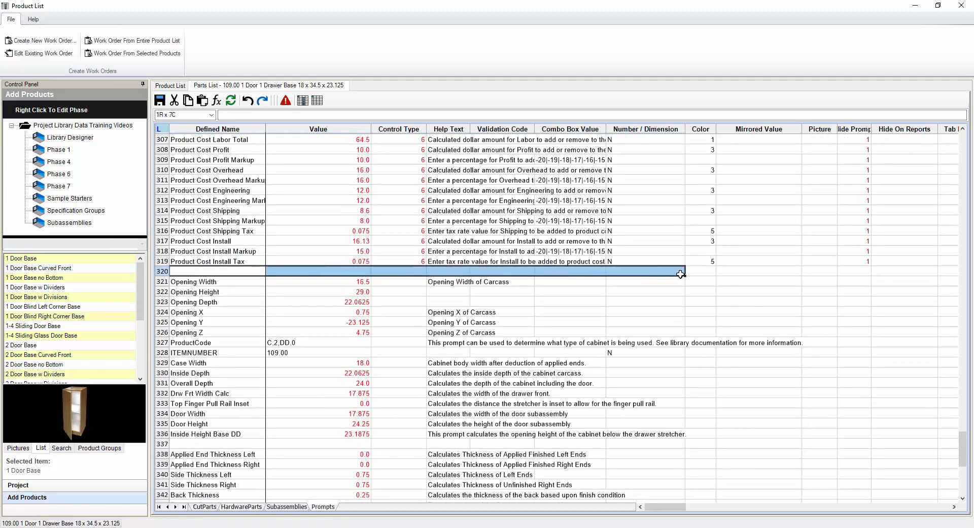
scroll(285, 311, "up", 3)
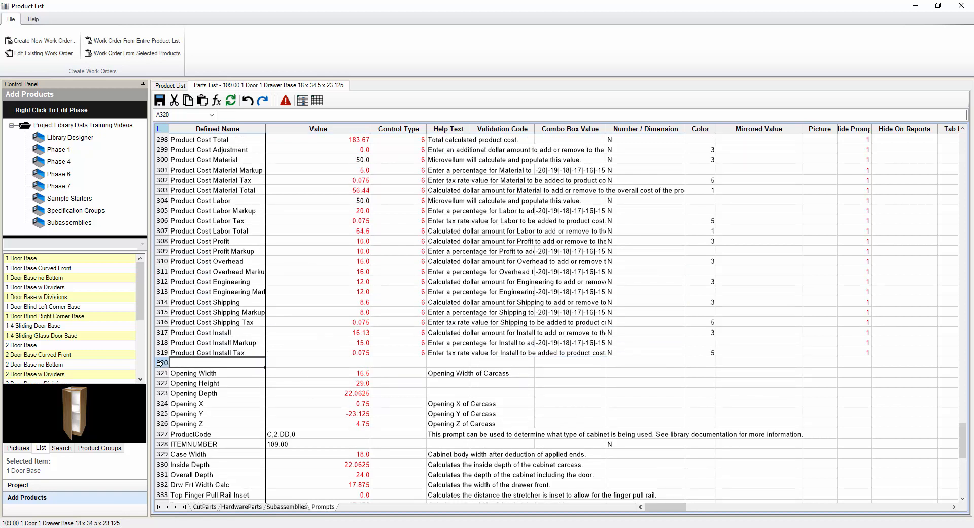
left_click(161, 362)
left_click_drag(191, 365, 226, 196)
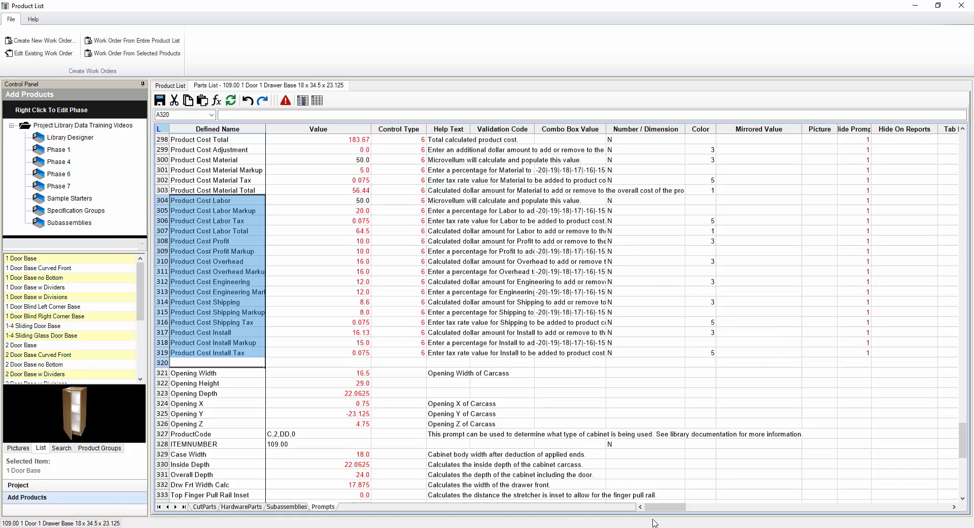
Select the Tab Index values of rows 300–319 and widen the Hide Prompt column
left_click_drag(674, 507, 686, 507)
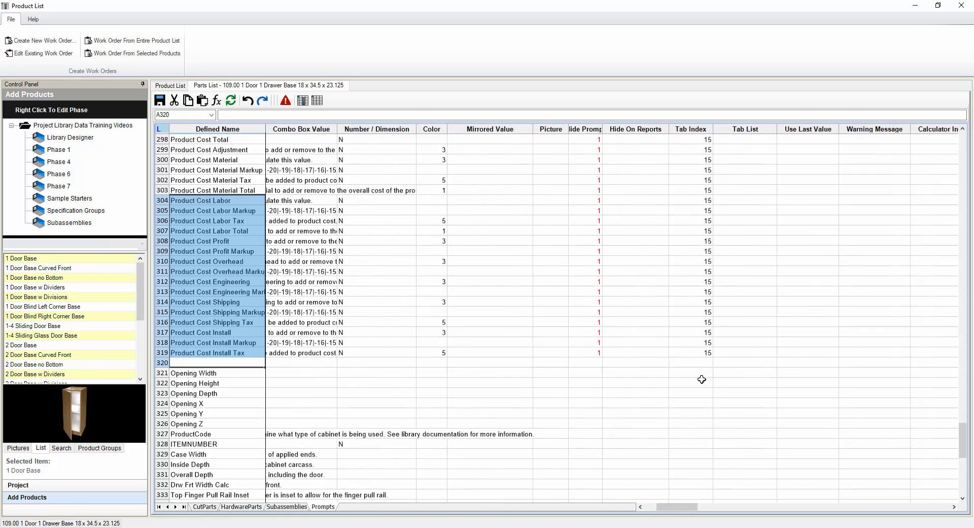
left_click_drag(707, 353, 706, 158)
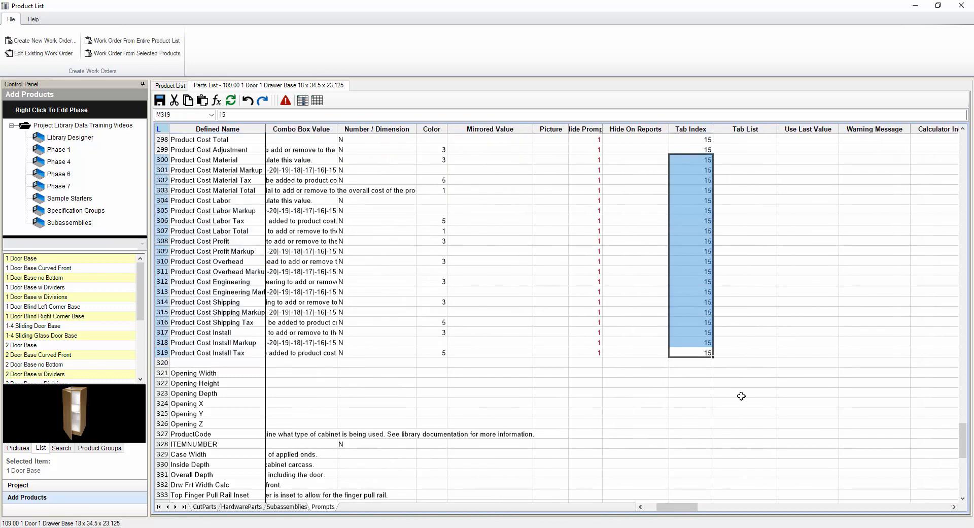
left_click_drag(675, 510, 638, 513)
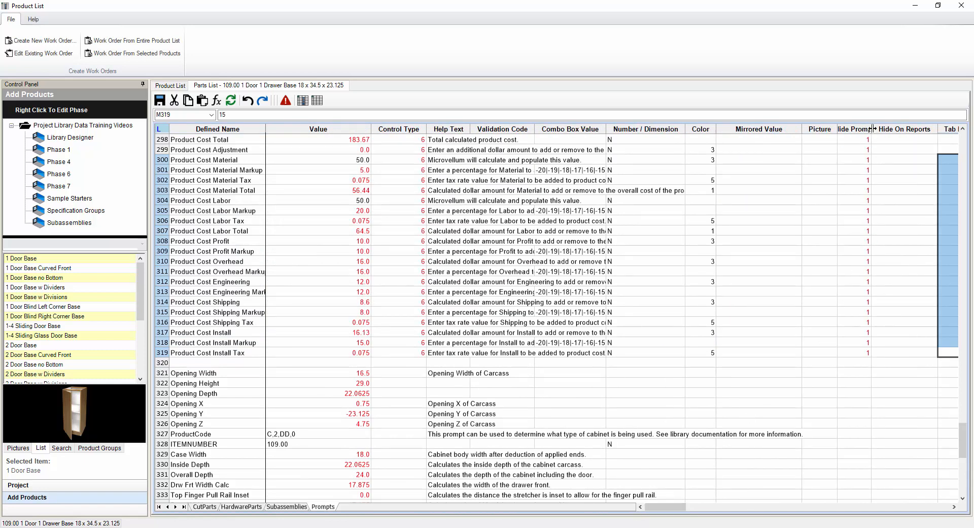
left_click_drag(873, 128, 888, 128)
Select the opening prompts in rows 320–327, then the empty name cells at rows 337 and 353
left_click(419, 353)
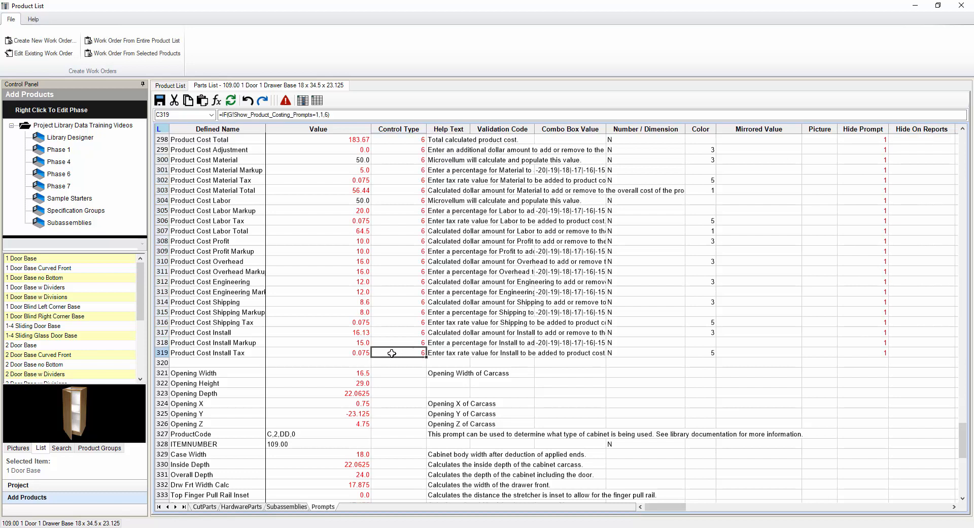
left_click(227, 362)
left_click_drag(227, 368, 298, 436)
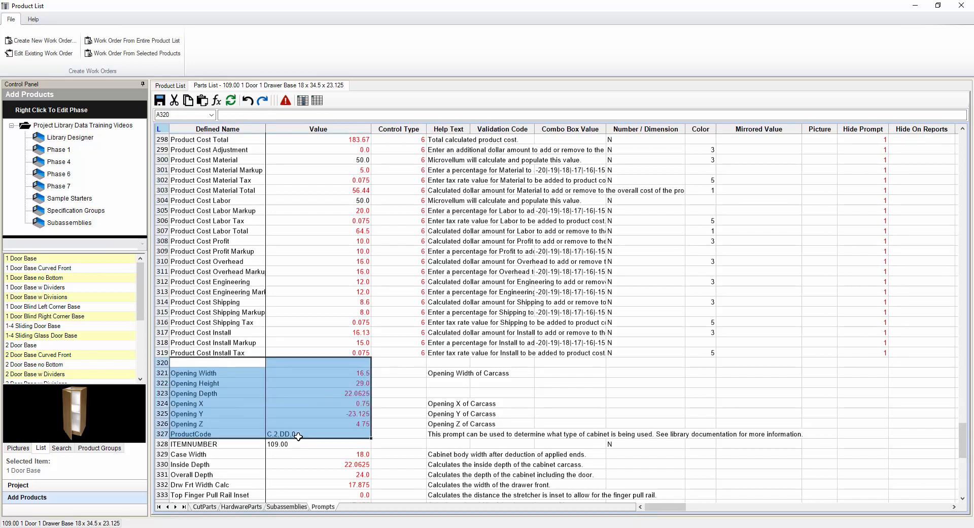
scroll(299, 437, "down", 4)
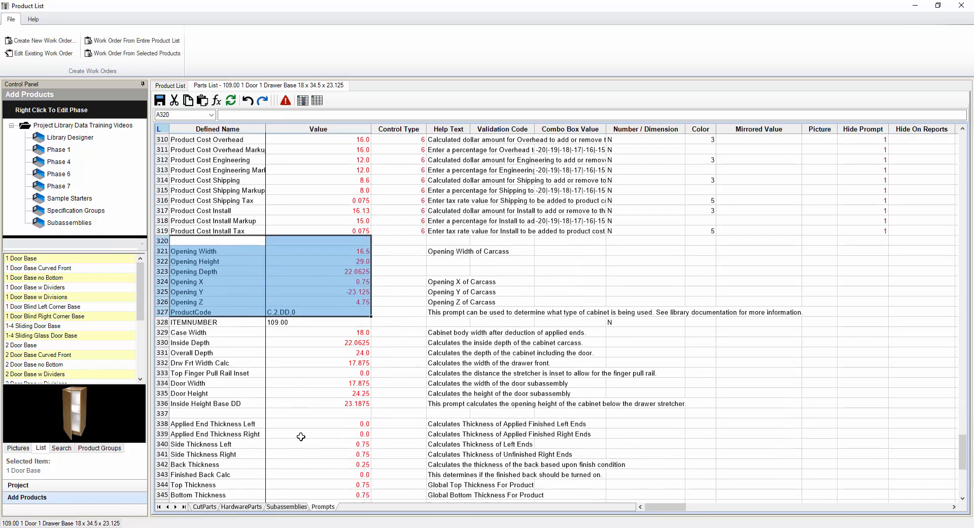
scroll(304, 435, "up", 2)
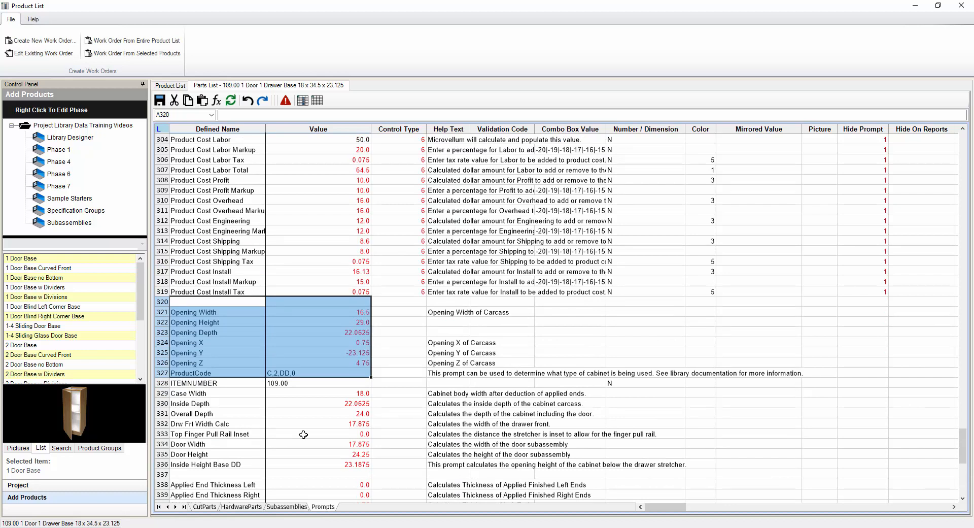
scroll(285, 401, "down", 7)
left_click(222, 262)
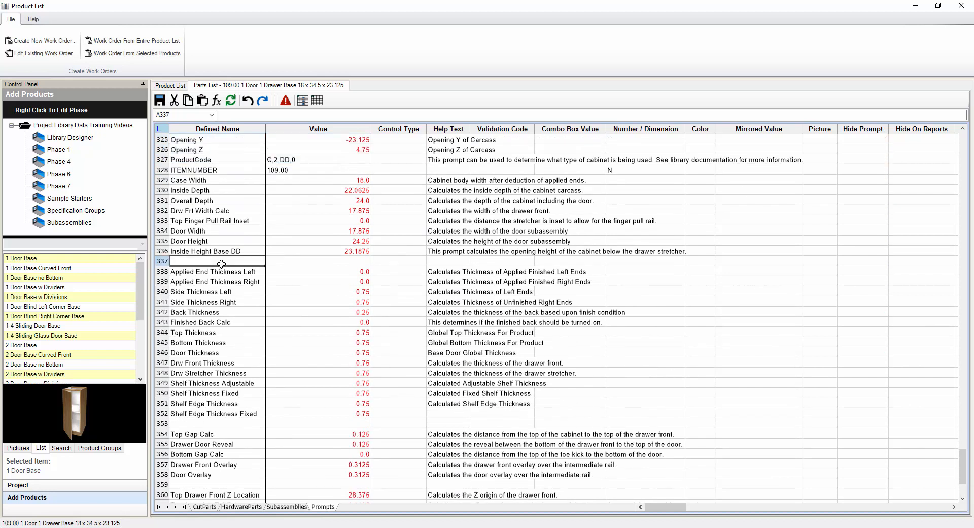
scroll(236, 378, "down", 2)
left_click(231, 362)
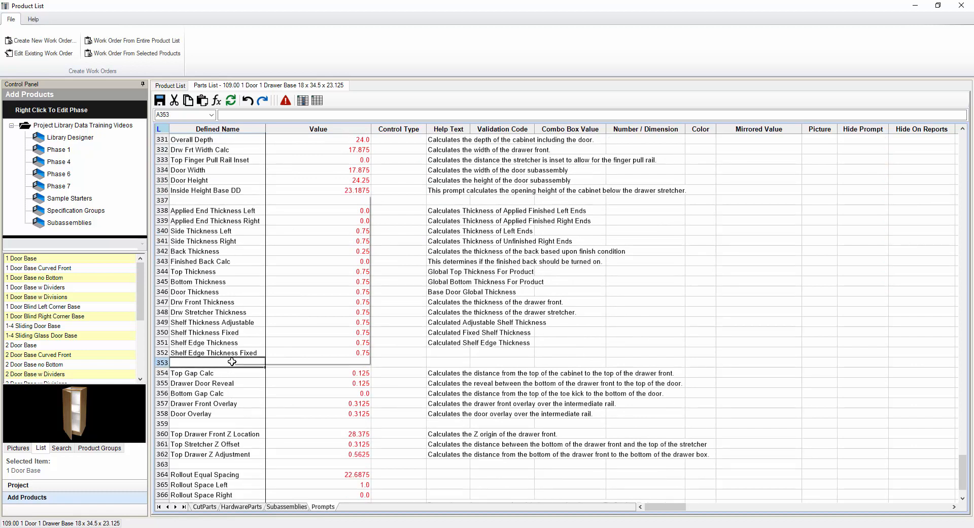
right_click(232, 361)
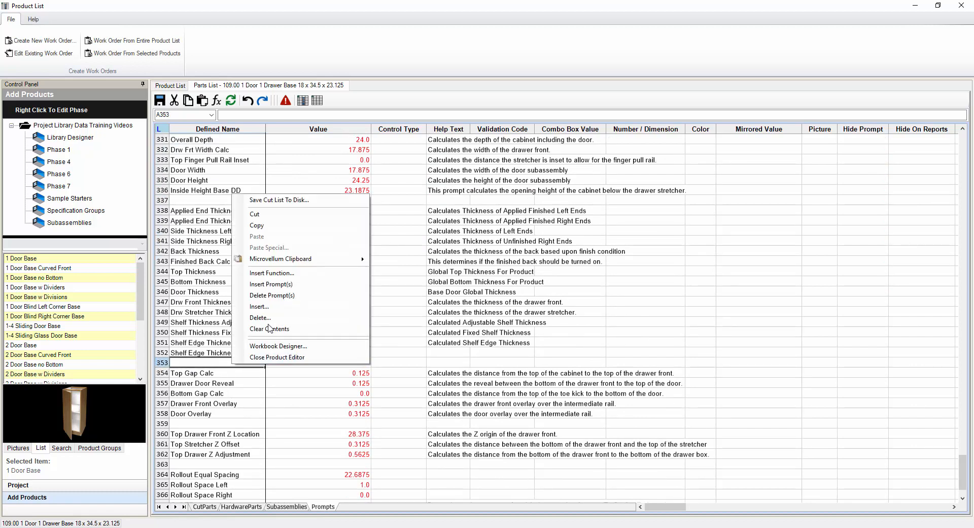
left_click(290, 285)
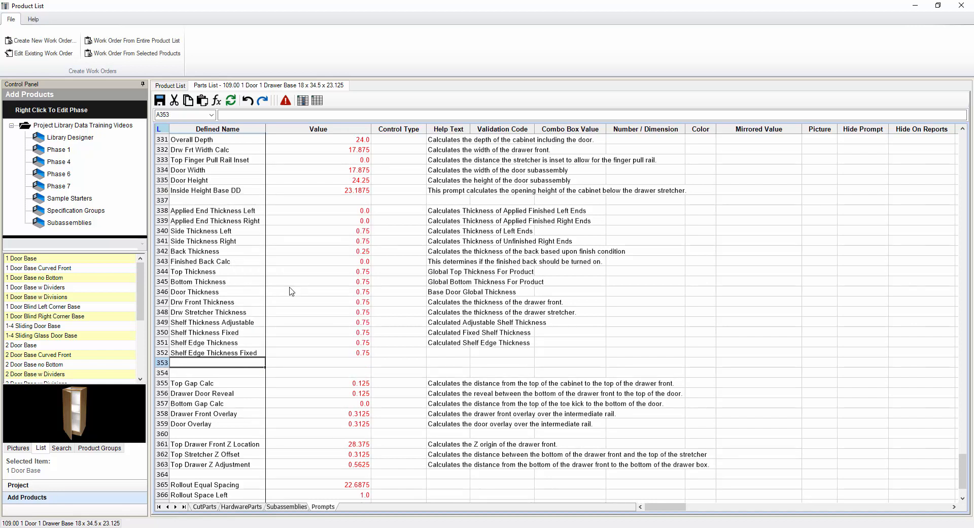
left_click(254, 373)
scroll(271, 381, "down", 3)
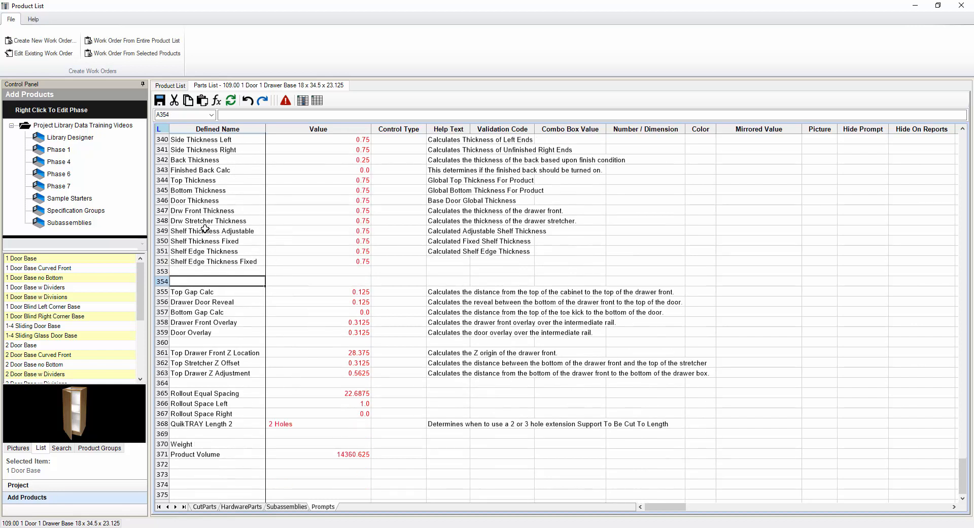
left_click(212, 269)
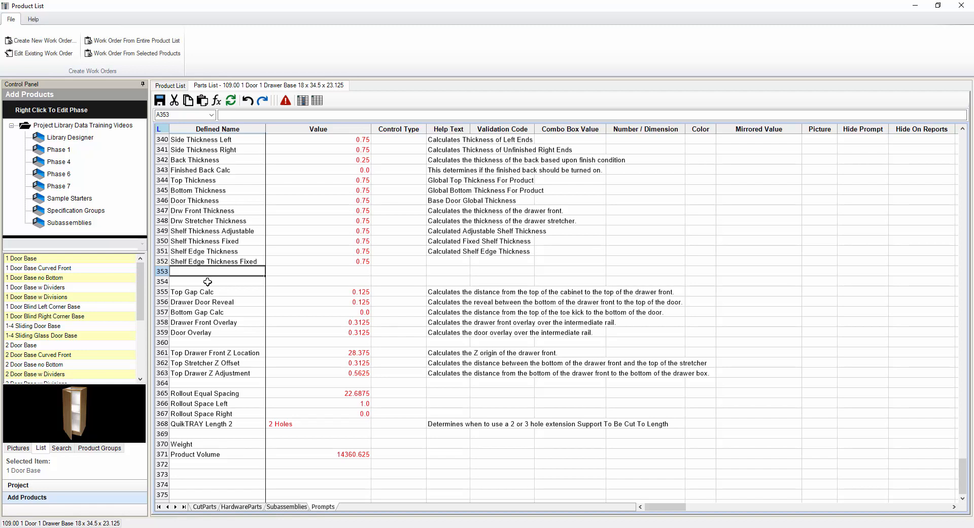
left_click(225, 282)
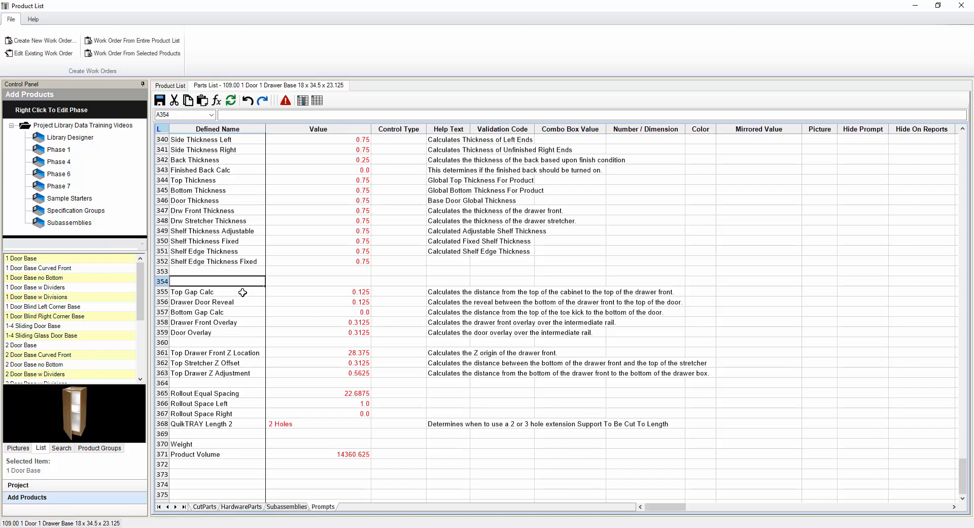
left_click_drag(241, 290, 693, 468)
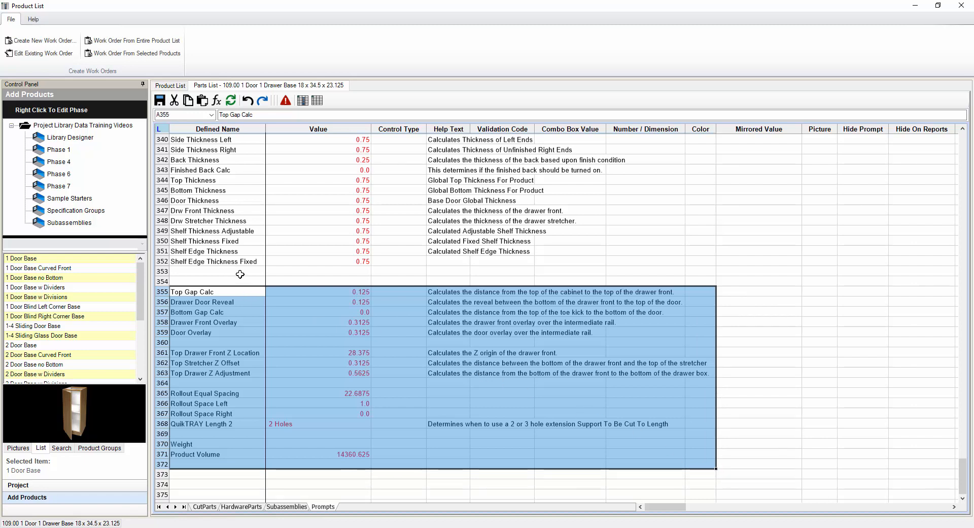
left_click(208, 273)
left_click(208, 280)
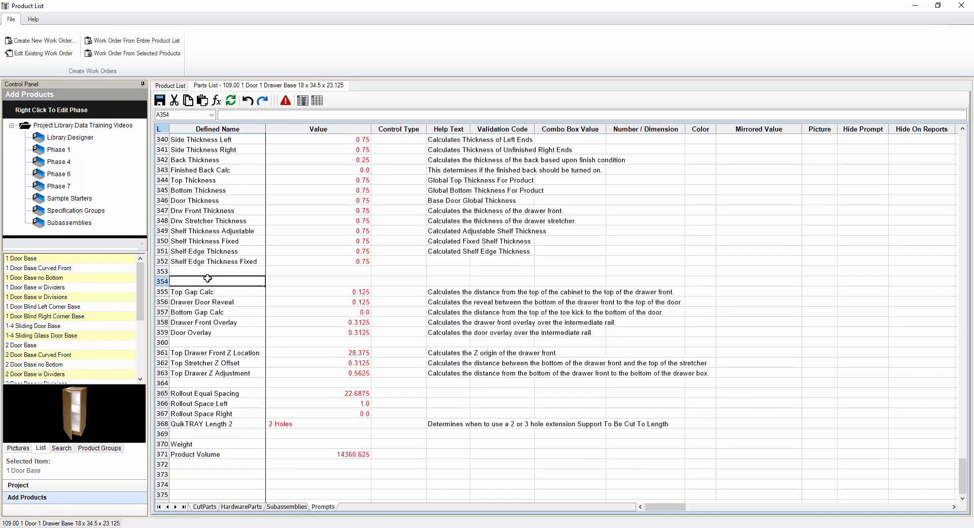
right_click(208, 279)
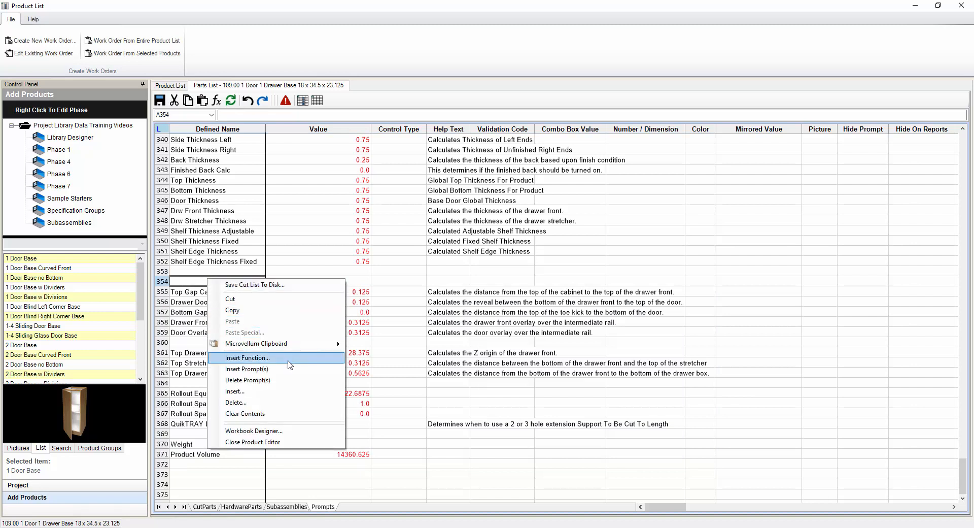
left_click(284, 380)
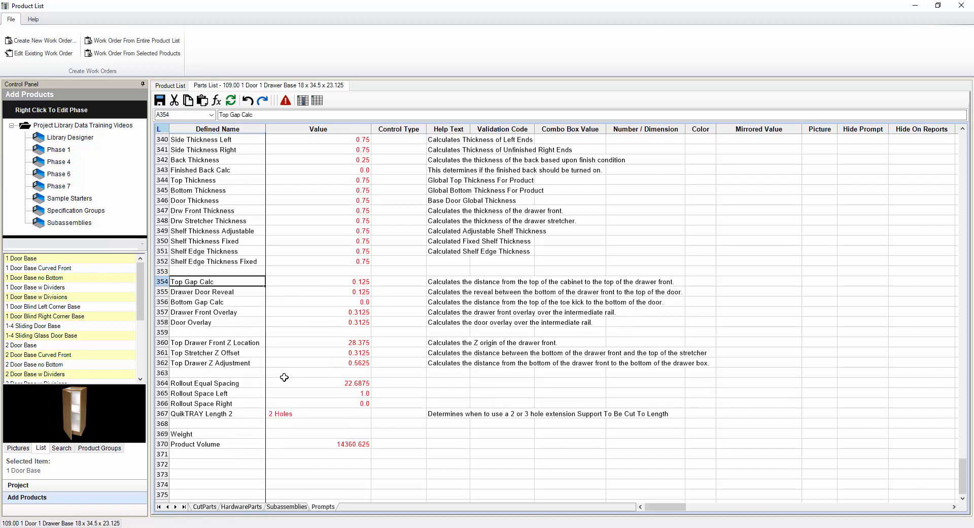
scroll(399, 314, "down", 5)
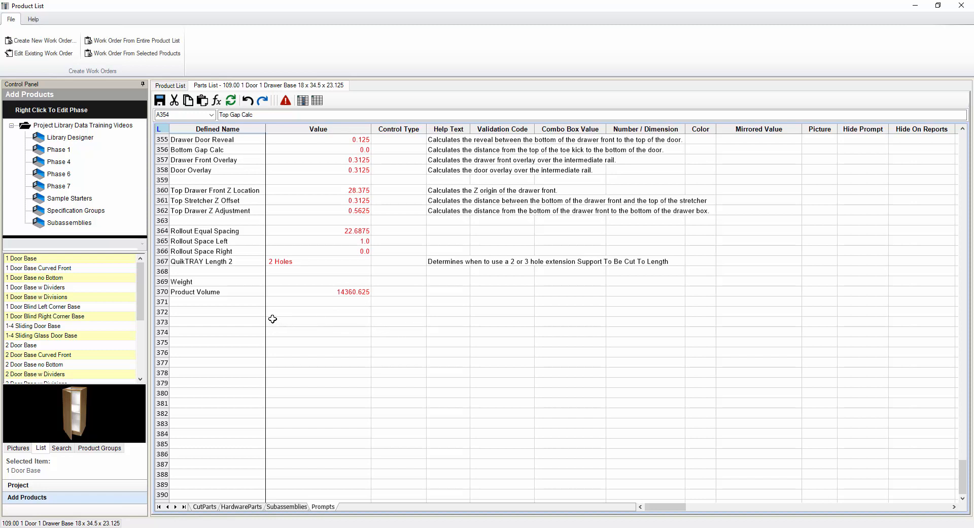
Paste Rollout Equal Spacing from A364 into rows 372–386, then view the Subassemblies sheet
left_click(226, 229)
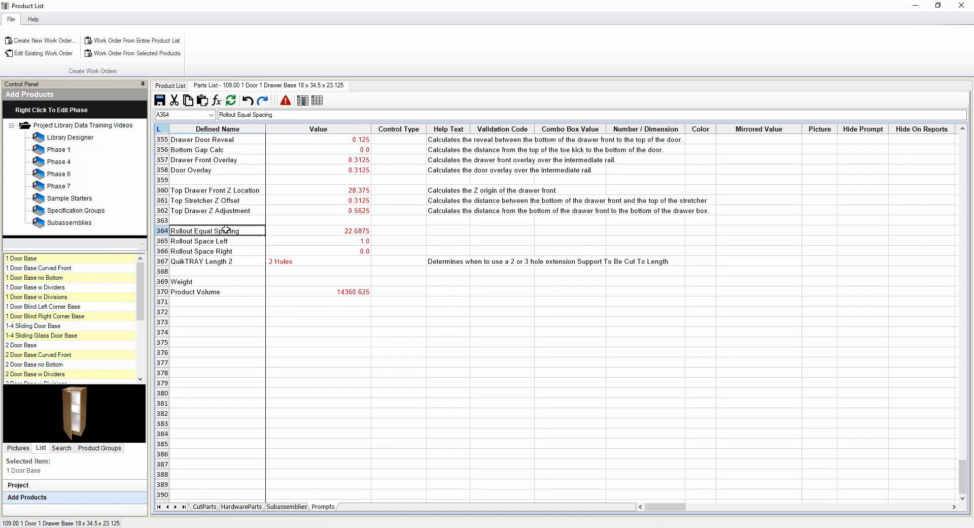
left_click_drag(249, 311, 789, 454)
key("ctrl+v")
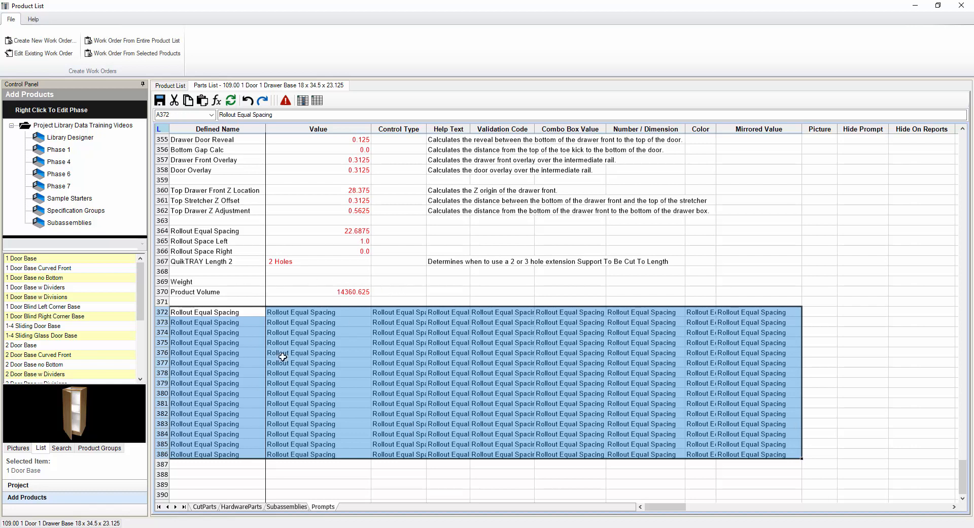
left_click(212, 314)
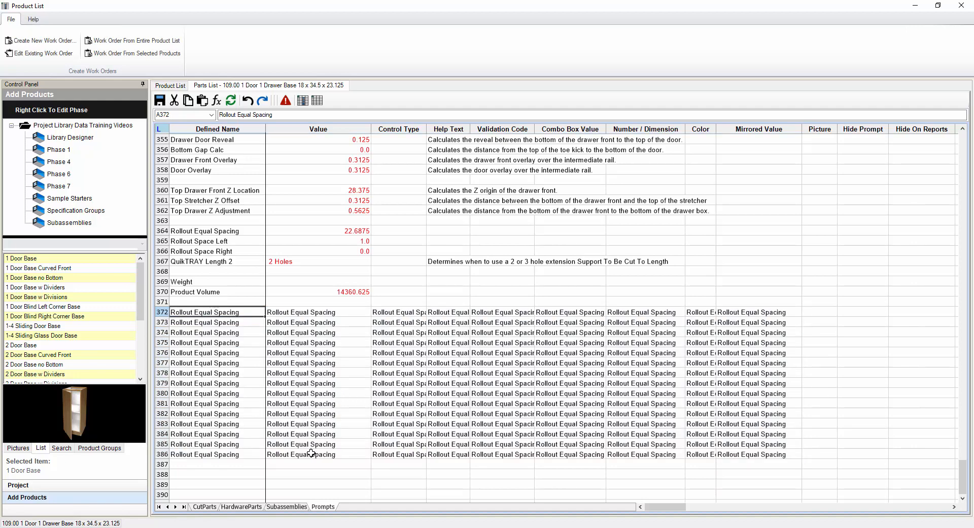
left_click(284, 507)
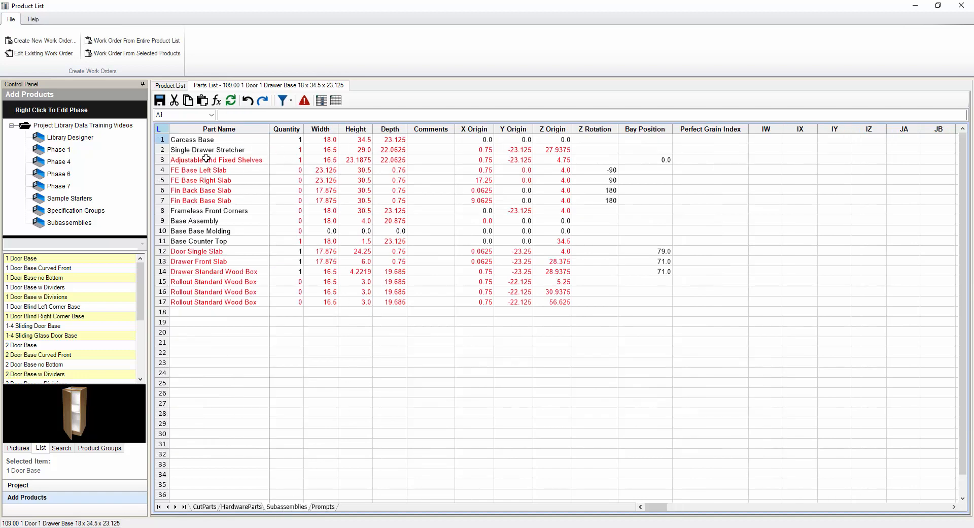
Open the Adjustable and Fixed Shelves subassembly's own parts grid
left_click(225, 160)
right_click(227, 159)
left_click(297, 189)
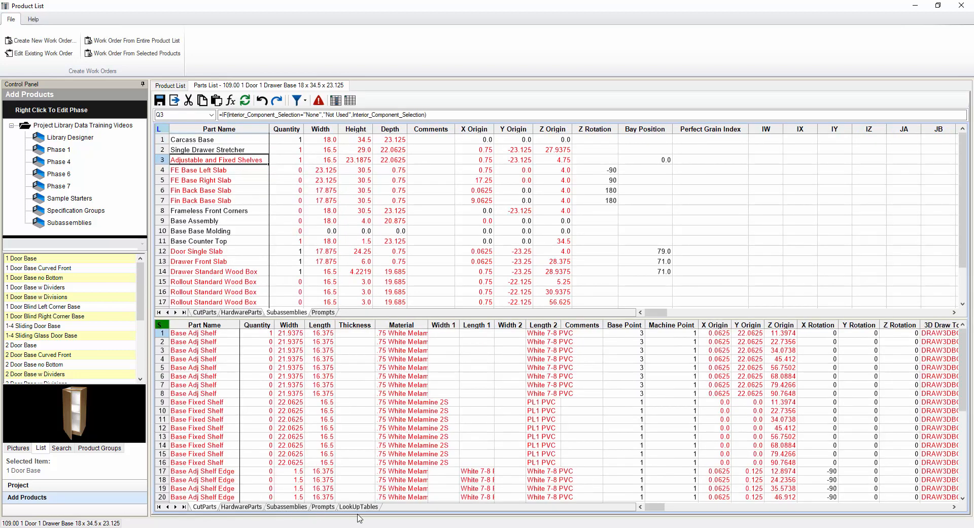
Look over the LookUpTables sheet, then bring up the shelf Prompts sheet
left_click(359, 506)
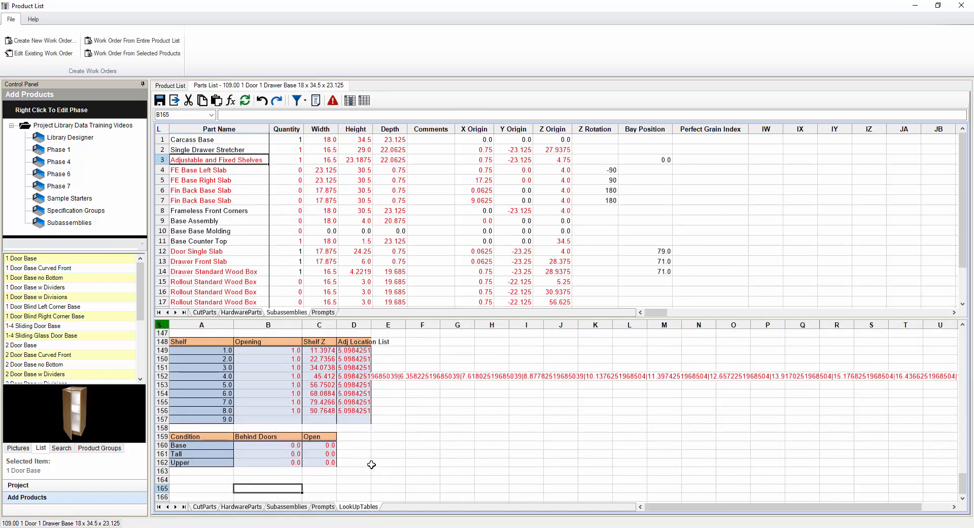
scroll(372, 464, "up", 20)
scroll(372, 463, "up", 20)
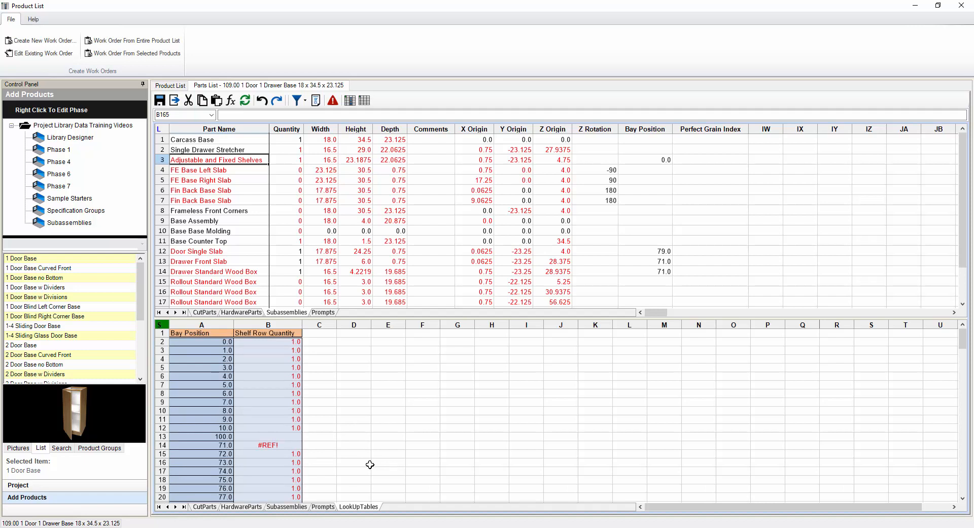
scroll(370, 465, "down", 12)
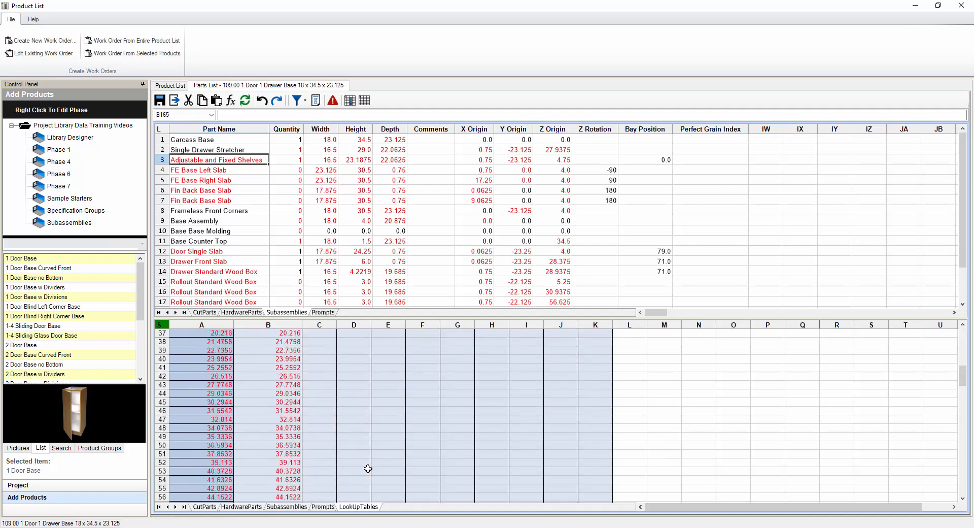
scroll(368, 468, "down", 20)
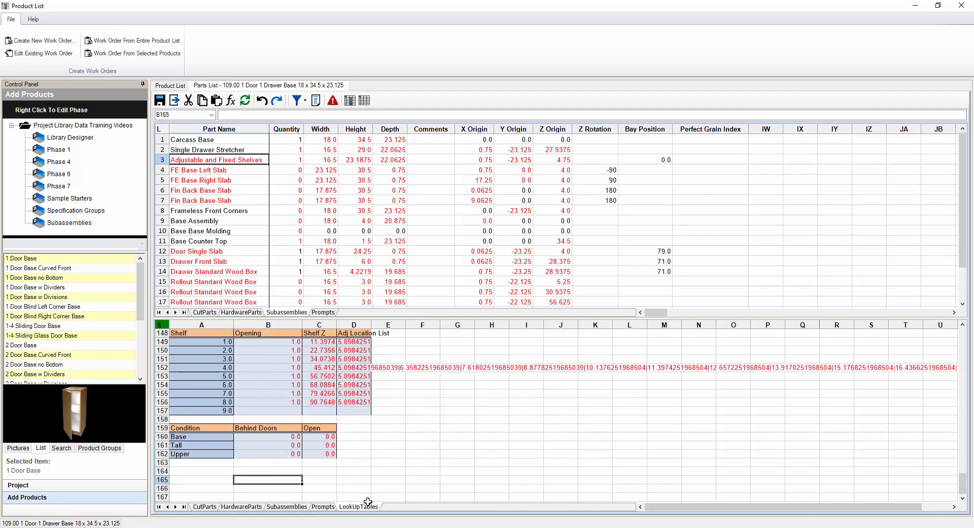
left_click(331, 506)
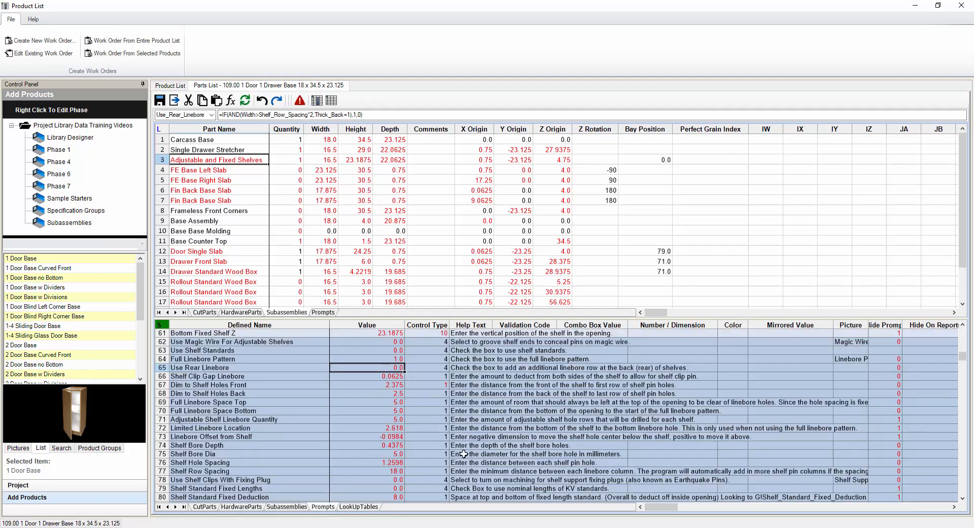
Switch to the CutParts sheet and check the fixed shelf material formula in row 10
scroll(465, 454, "down", 4)
scroll(525, 393, "down", 6)
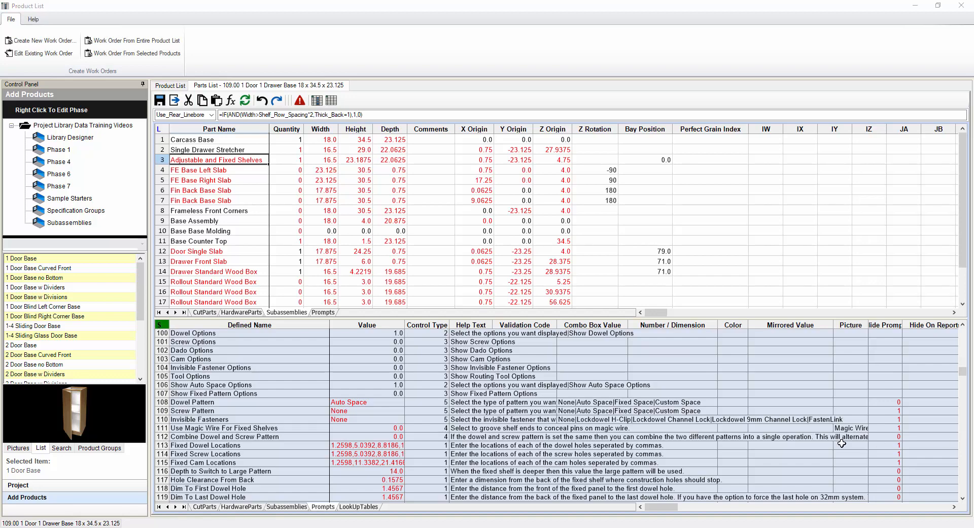
left_click(205, 507)
left_click(419, 409)
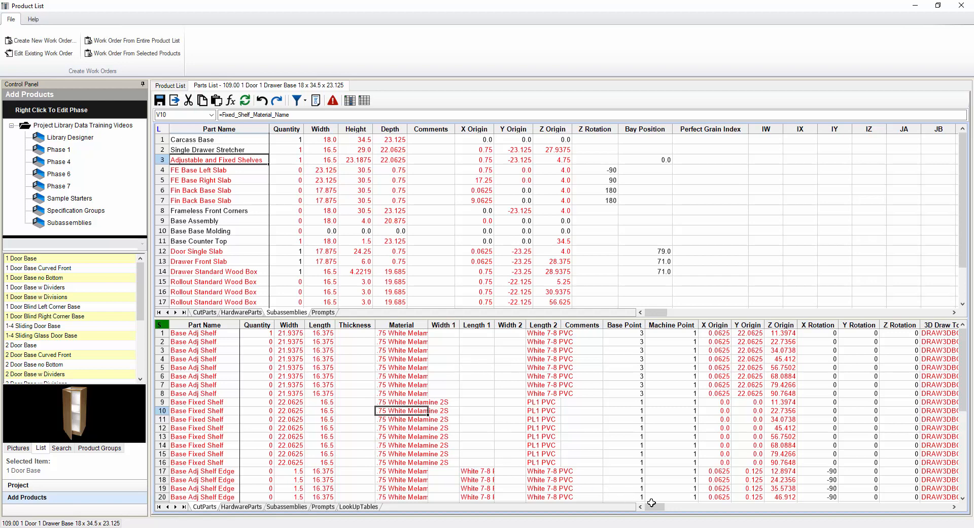
Read the row 1 Machine Token 1 and 2 formulas, then select Machine Token 5 rows 1–9
left_click_drag(658, 511, 679, 513)
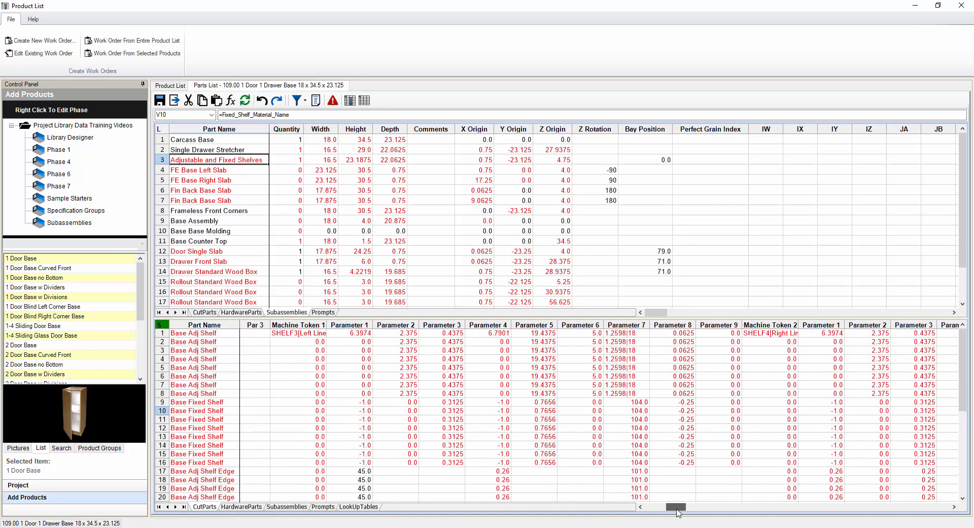
left_click(300, 334)
left_click_drag(300, 334, 721, 336)
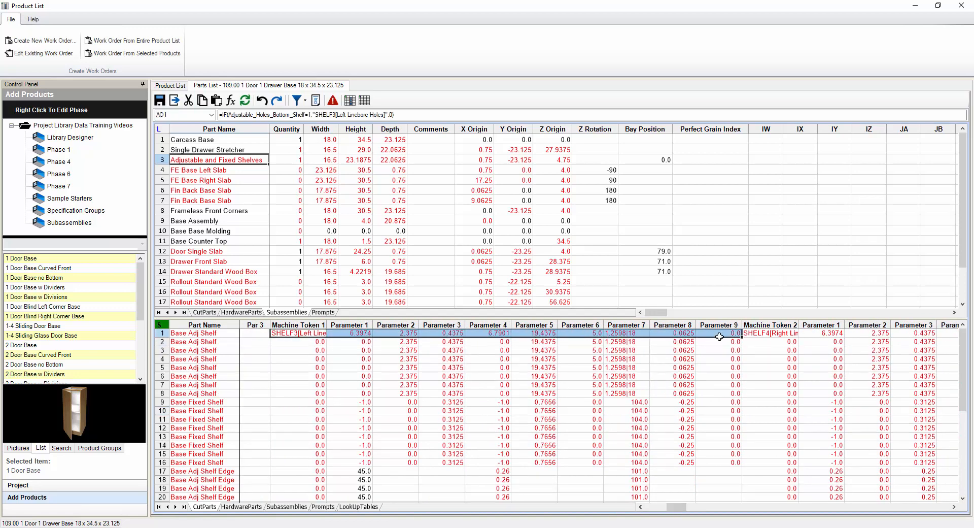
left_click(774, 337)
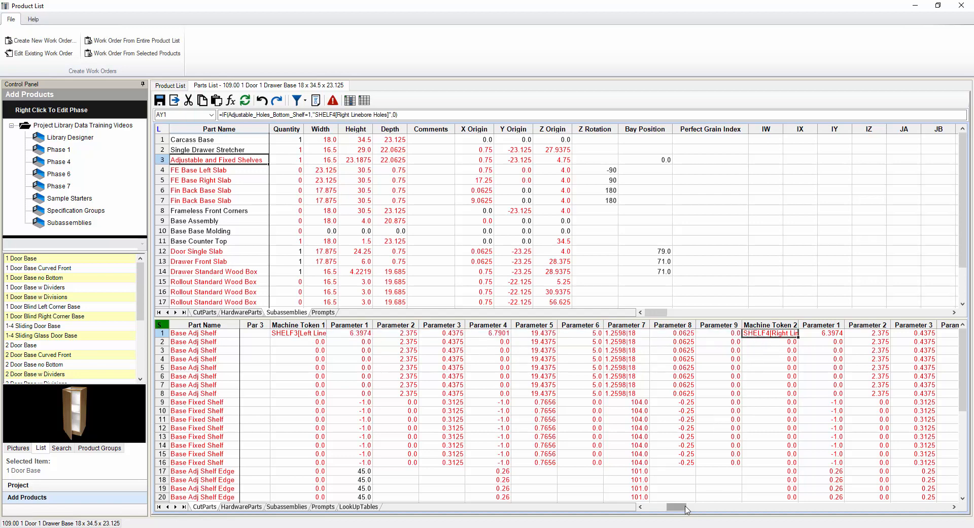
left_click_drag(687, 509, 716, 506)
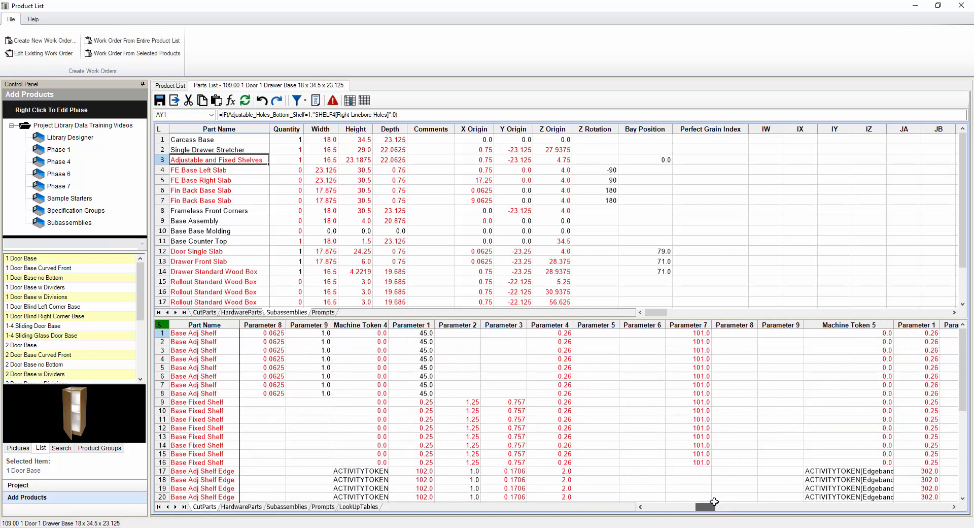
left_click_drag(823, 333, 822, 402)
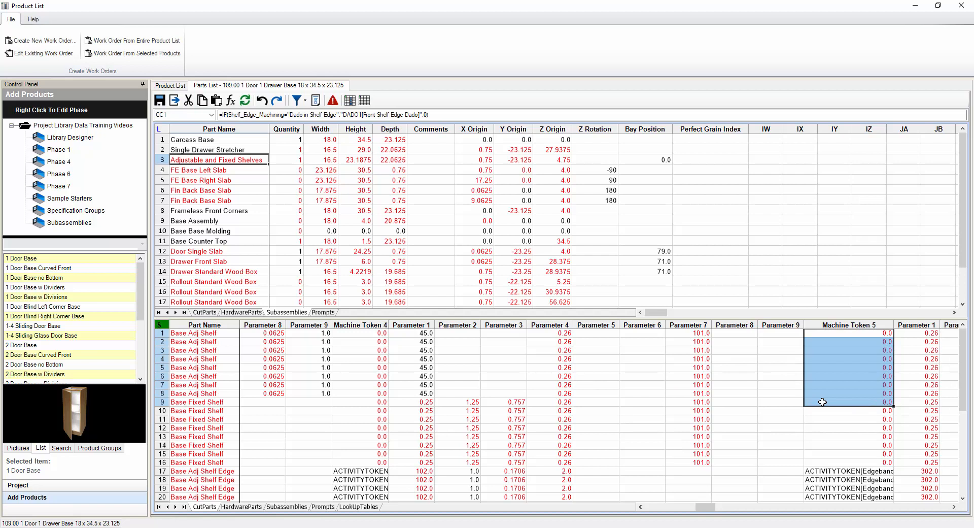
Delete the Machine Token 5 values in rows 1–9 and scroll back to verify the emptied column
key("Delete")
left_click(774, 368)
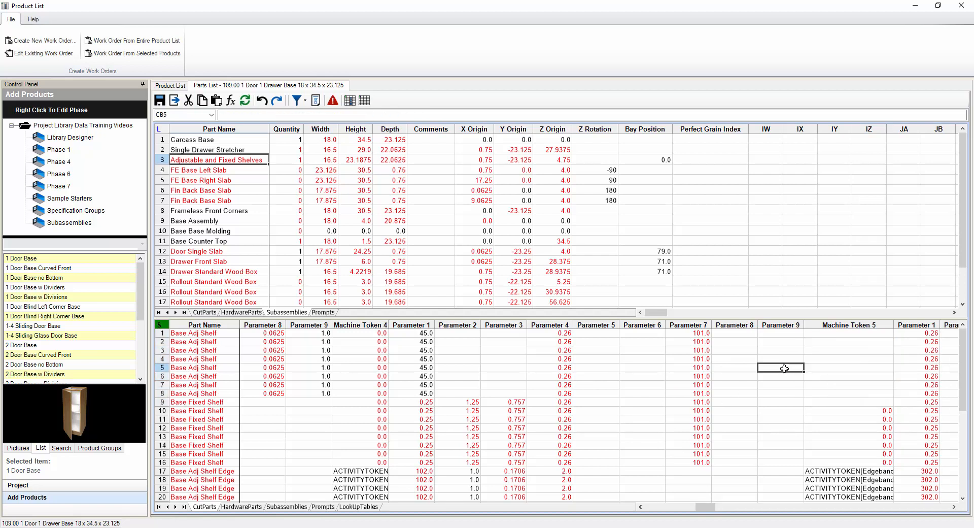
left_click(814, 333)
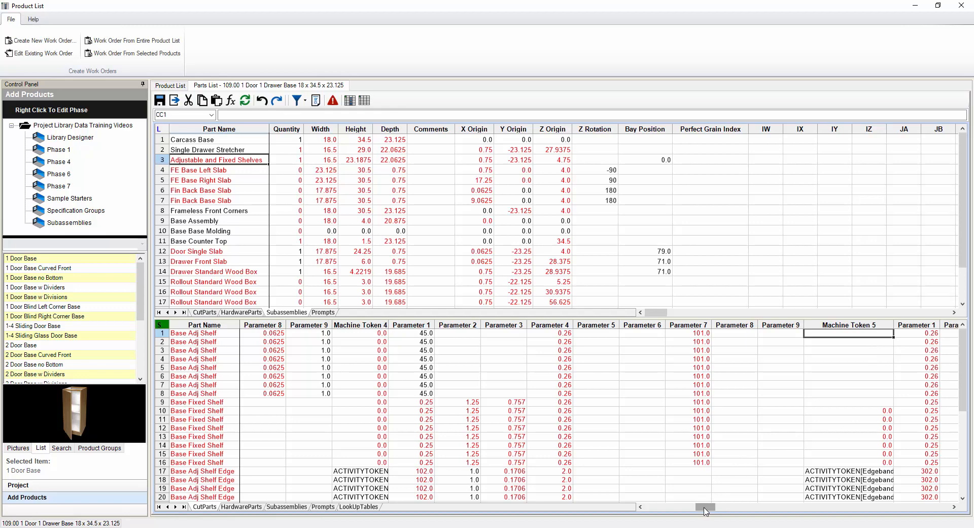
left_click_drag(706, 510, 711, 511)
left_click_drag(710, 511, 719, 512)
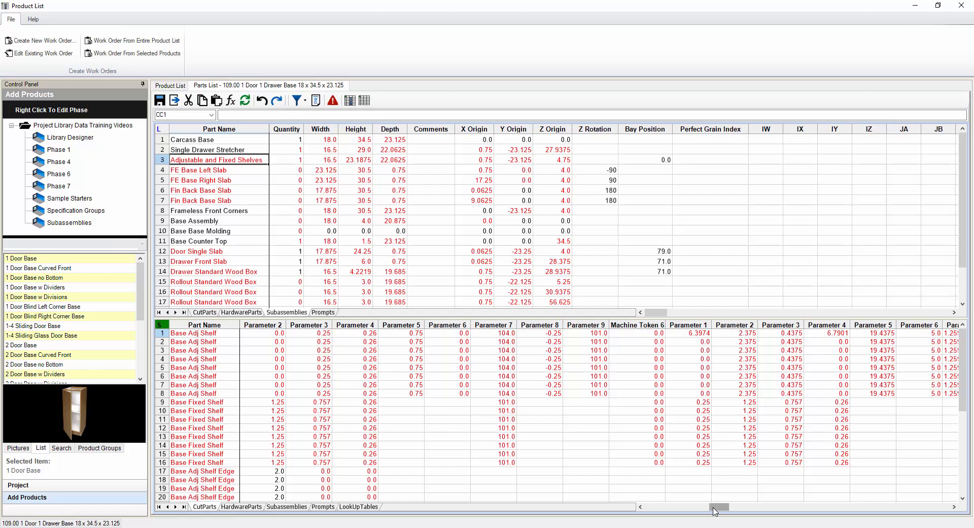
left_click_drag(716, 511, 711, 508)
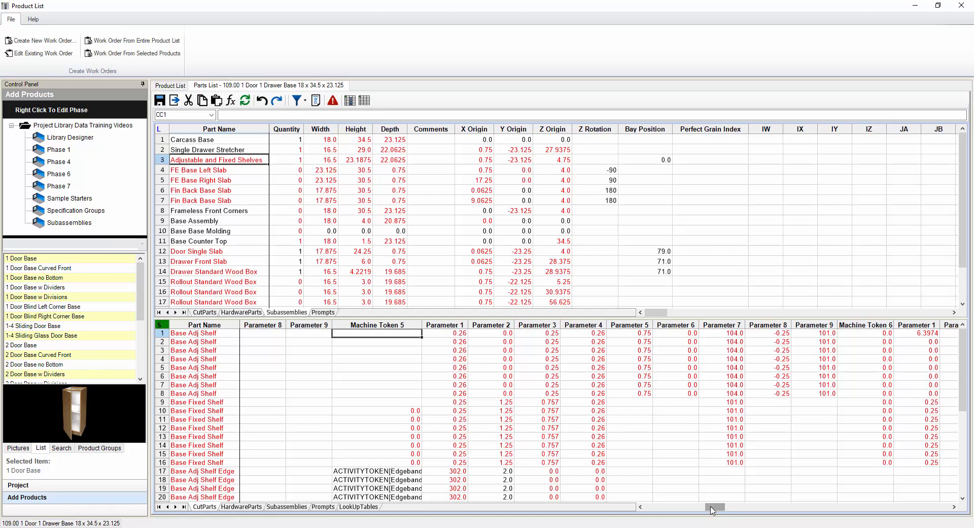
left_click_drag(399, 333, 398, 393)
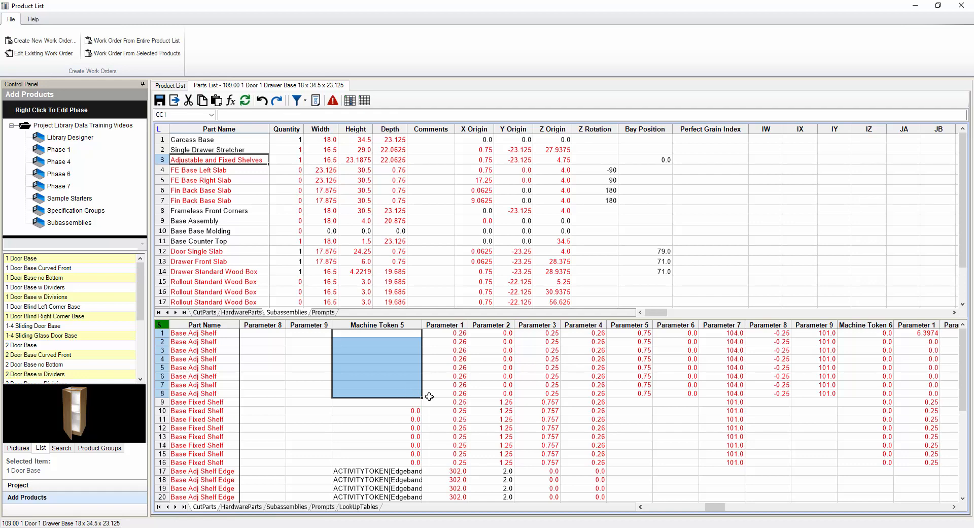
left_click_drag(716, 510, 707, 514)
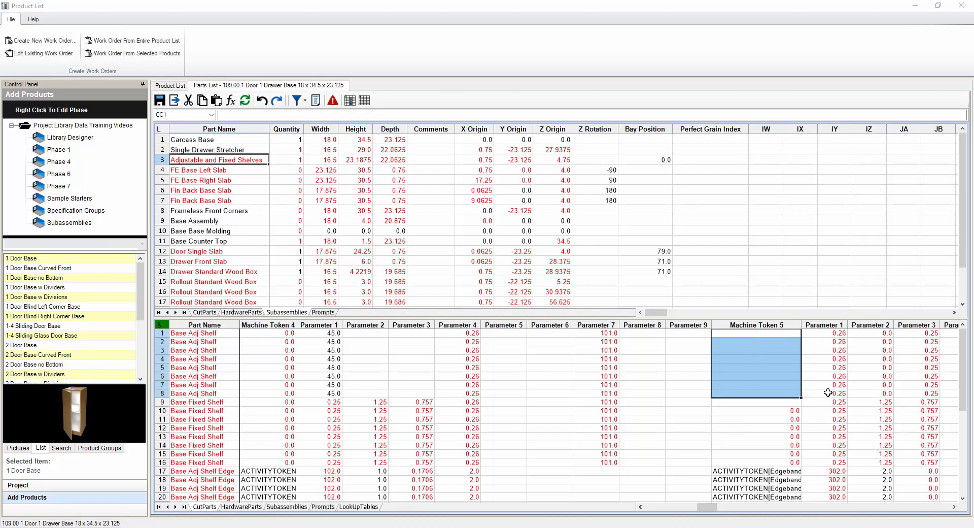
Enter 0 in Machine Token 5 for the Base Adj Shelf rows 1–4
left_click(775, 350)
left_click(777, 334)
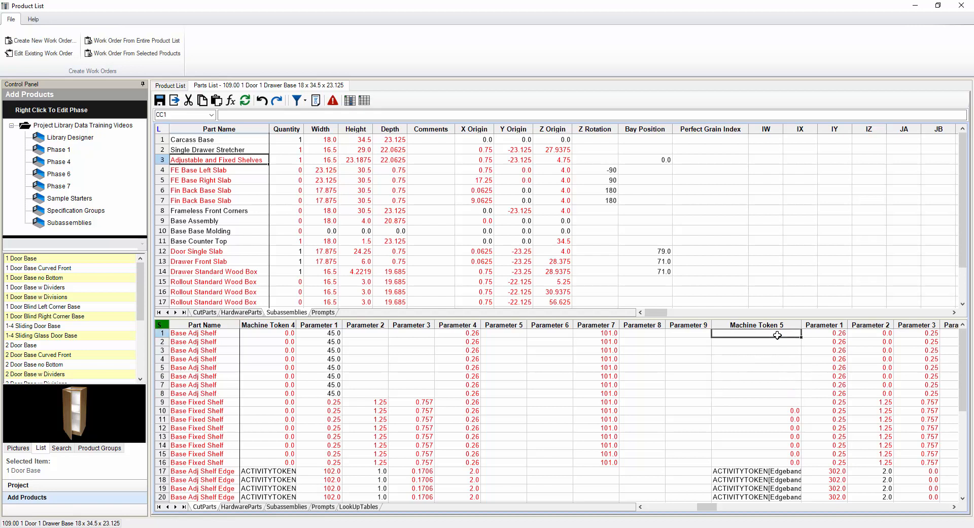
type("0")
key("Return")
type("0")
key("Return")
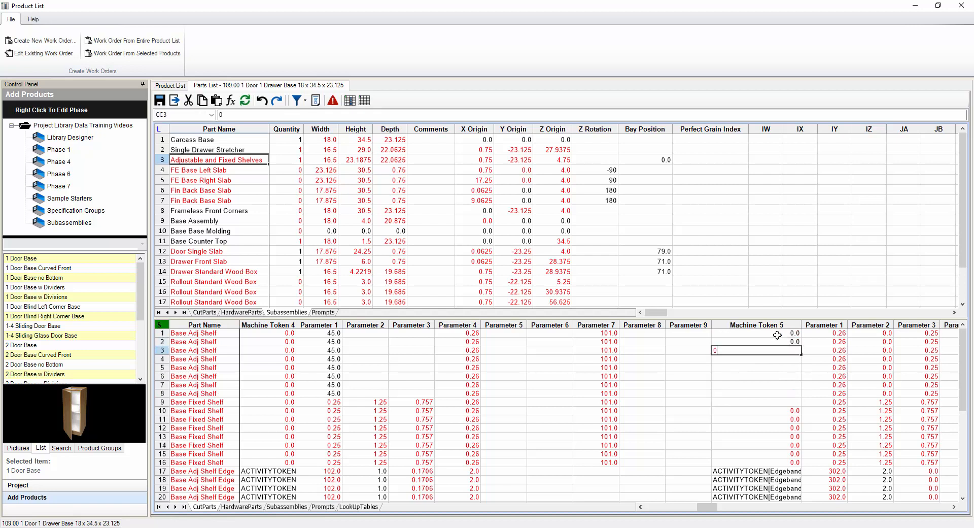
type("0")
key("Return")
type("0")
key("Return")
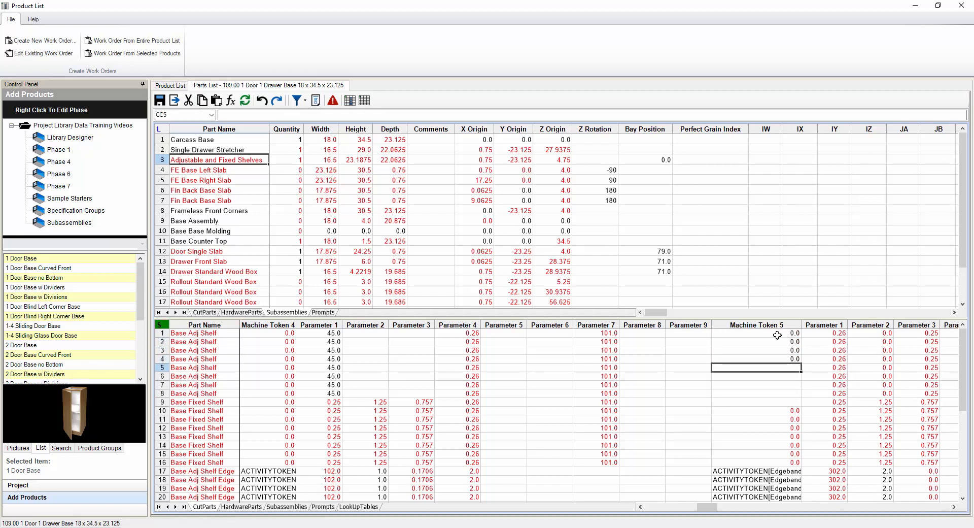
Paste the zeroed Machine Token 5 block (rows 1–4, through Parameter 9) over Machine Token 6
left_click_drag(812, 333, 355, 362)
left_click_drag(770, 337, 831, 349)
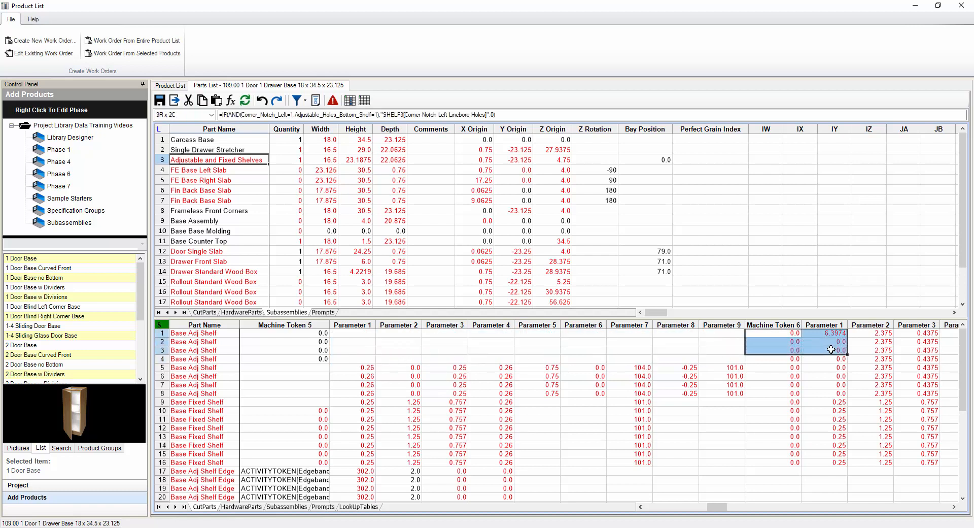
left_click(782, 336)
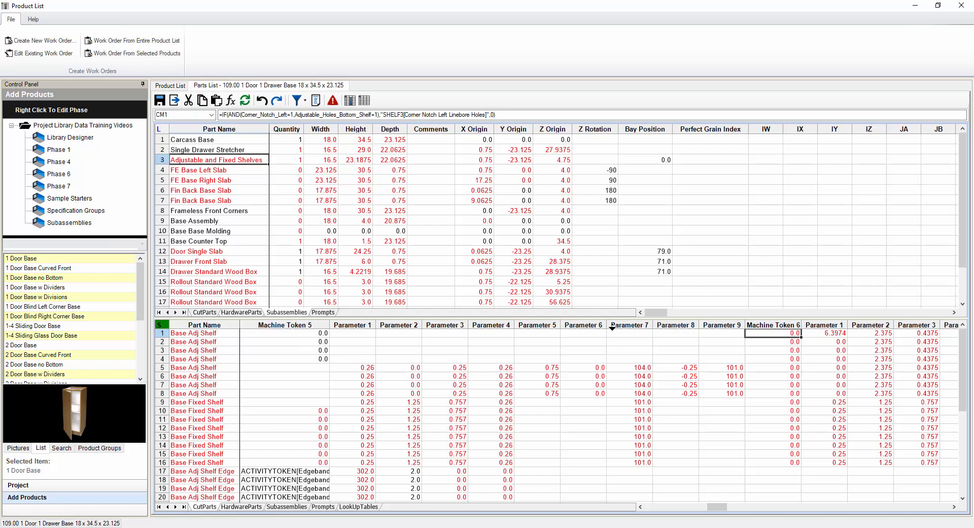
left_click_drag(320, 334, 731, 359)
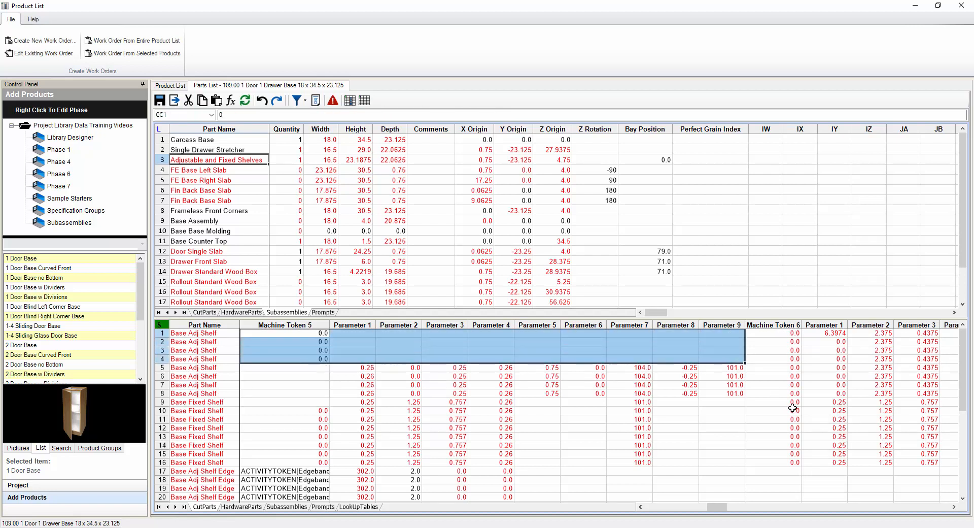
left_click(778, 335)
key("ctrl+v")
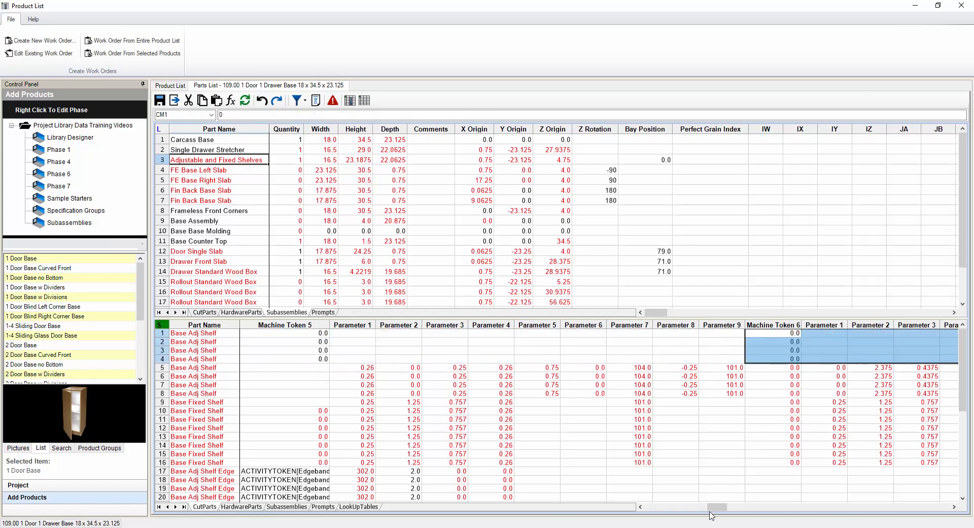
Review the Machine Token 7 and 8 formulas, including the Base Fixed Shelf CONST3/CONST4 dowel tokens
left_click_drag(722, 509, 735, 509)
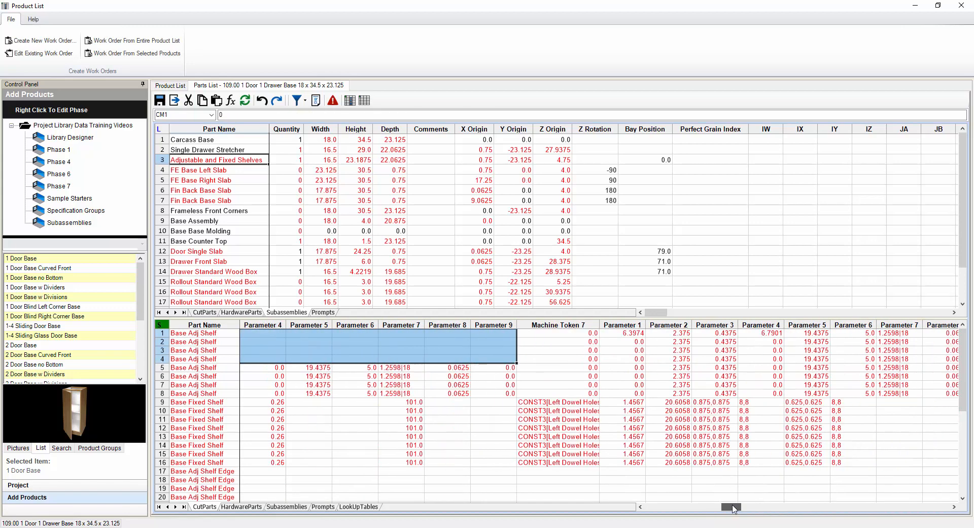
left_click(546, 376)
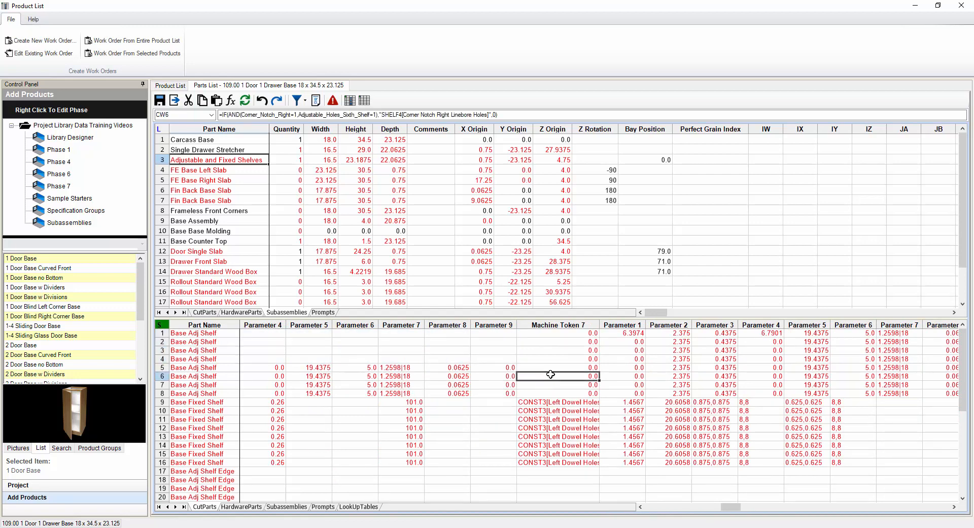
left_click_drag(553, 376, 557, 421)
left_click_drag(566, 341, 565, 454)
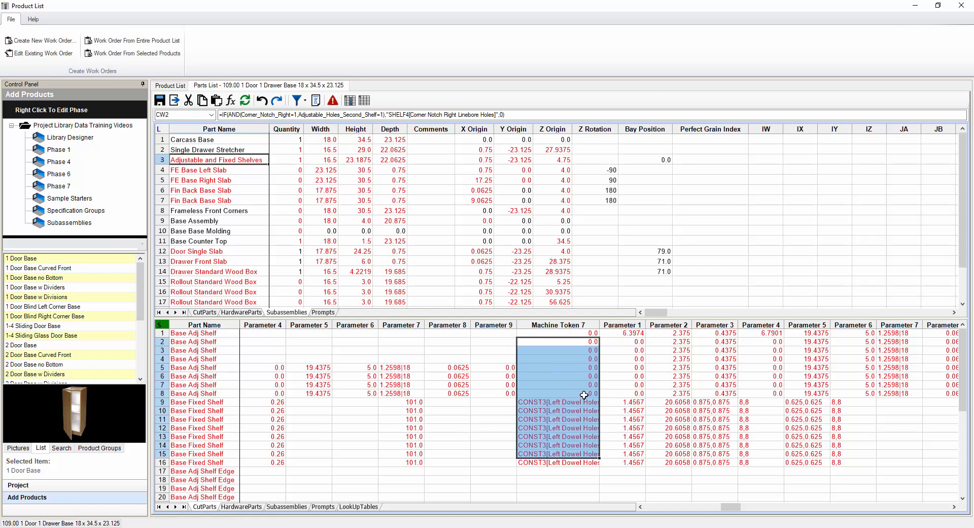
left_click(557, 428)
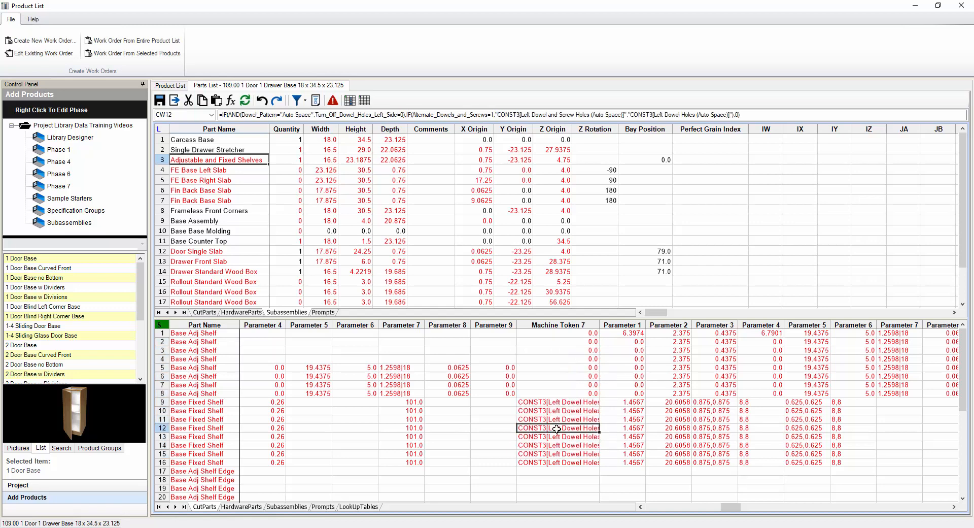
left_click_drag(558, 404, 567, 463)
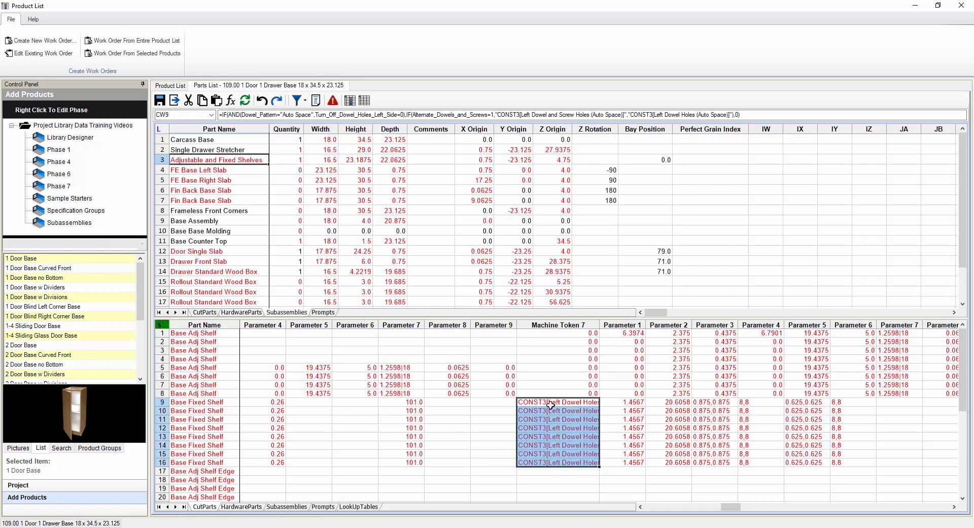
left_click_drag(728, 509, 735, 509)
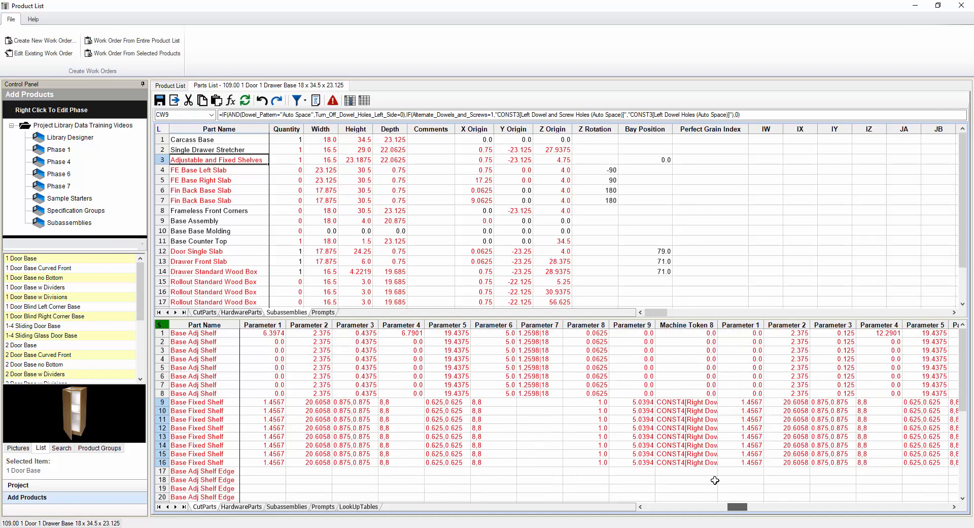
left_click_drag(671, 404, 684, 463)
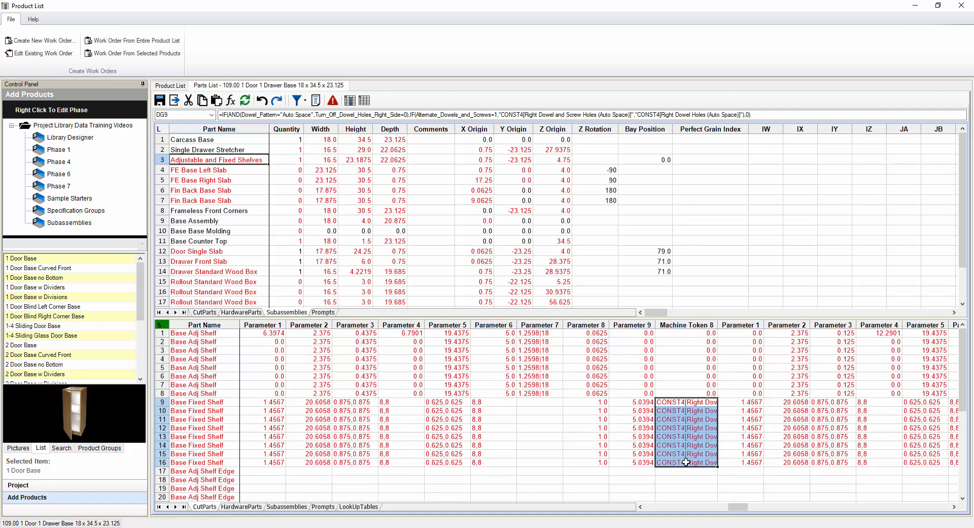
left_click(688, 437)
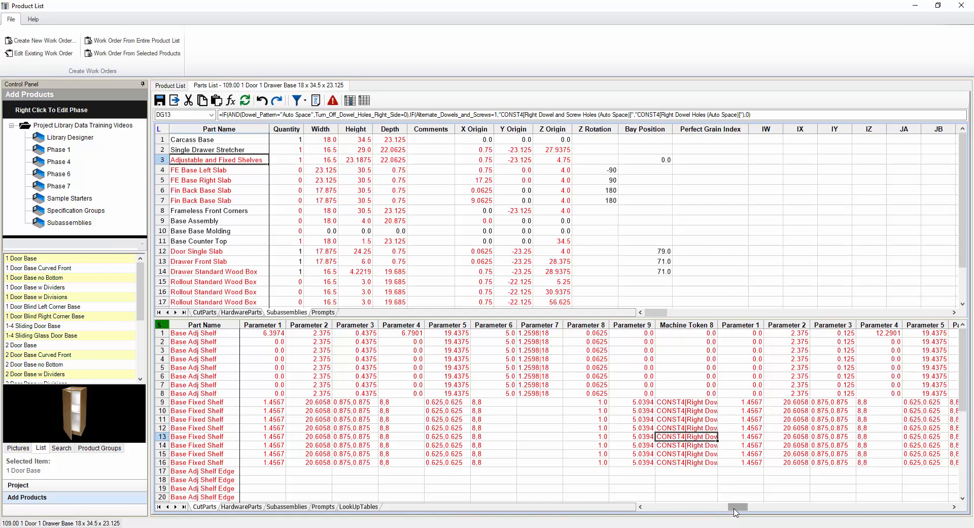
left_click_drag(735, 512, 713, 518)
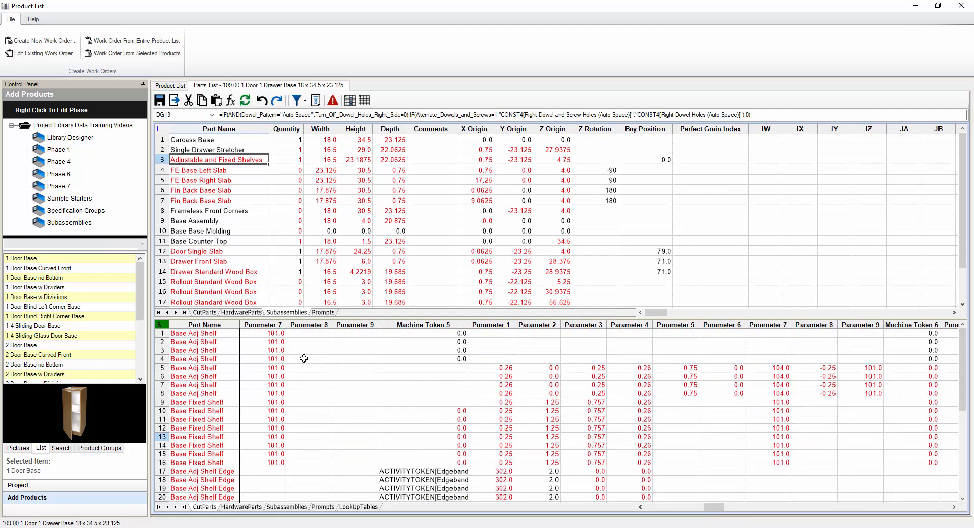
Select the row 1 Machine Token 6 cell and scroll the parts grid right to later parameter columns
left_click(426, 335)
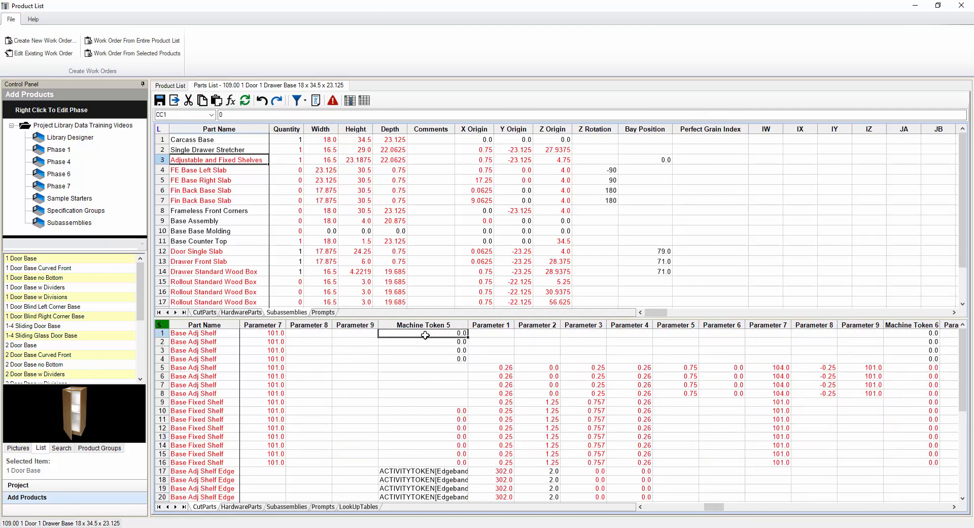
left_click_drag(499, 333, 892, 318)
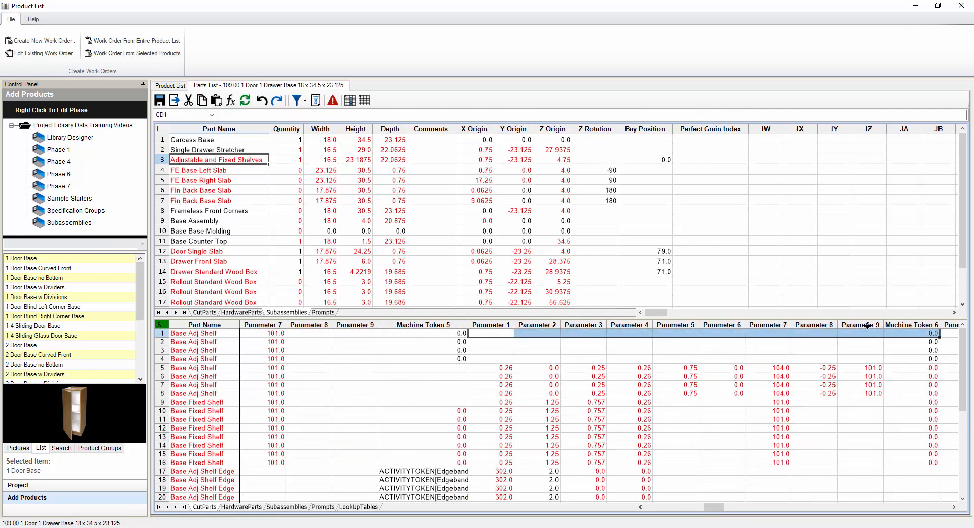
left_click(908, 332)
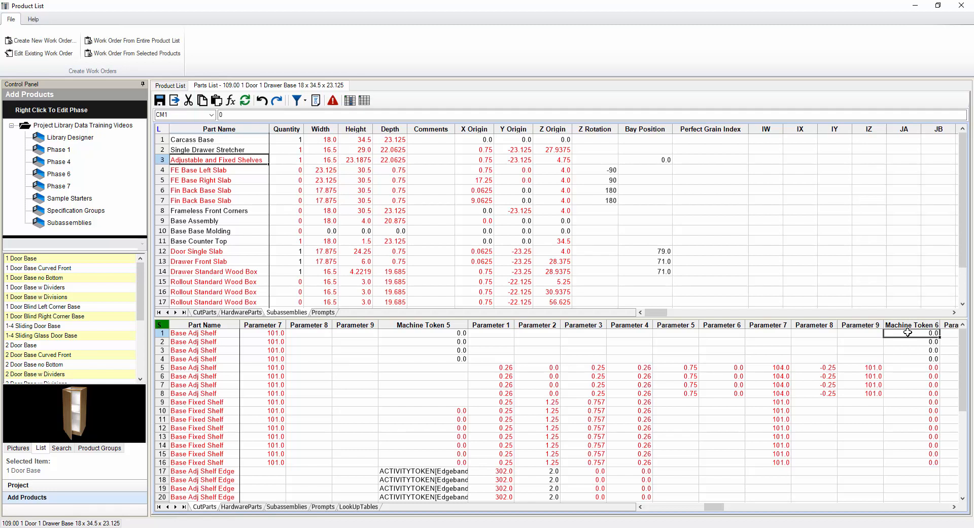
left_click(954, 506)
left_click(954, 507)
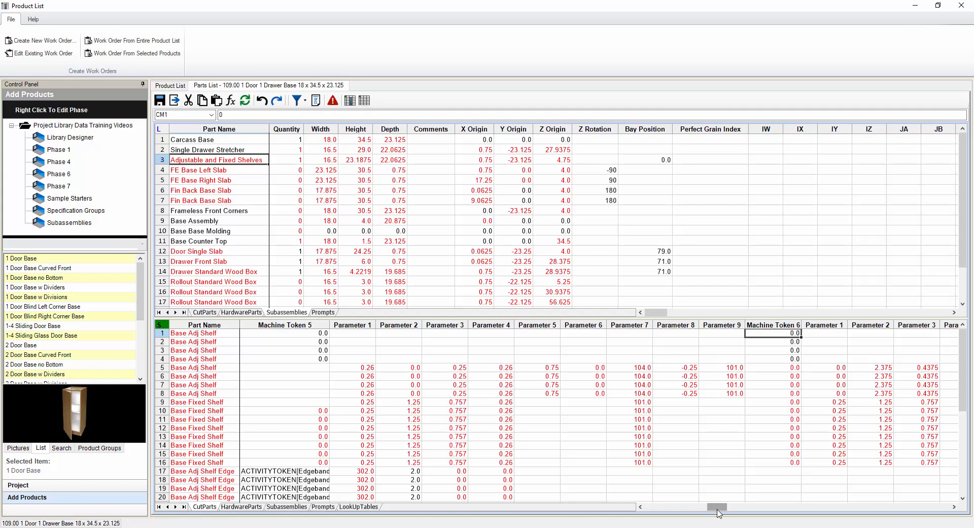
mouse_move(718, 510)
left_mouse_down()
mouse_move(726, 511)
mouse_move(717, 512)
left_mouse_up()
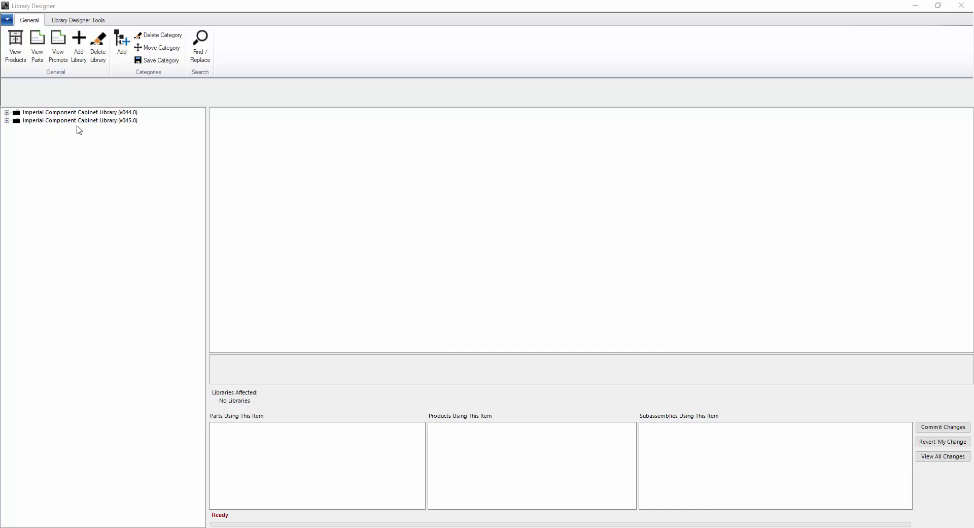
Expand the v044.0 and v045.0 libraries and view each library's properties
left_click(6, 112)
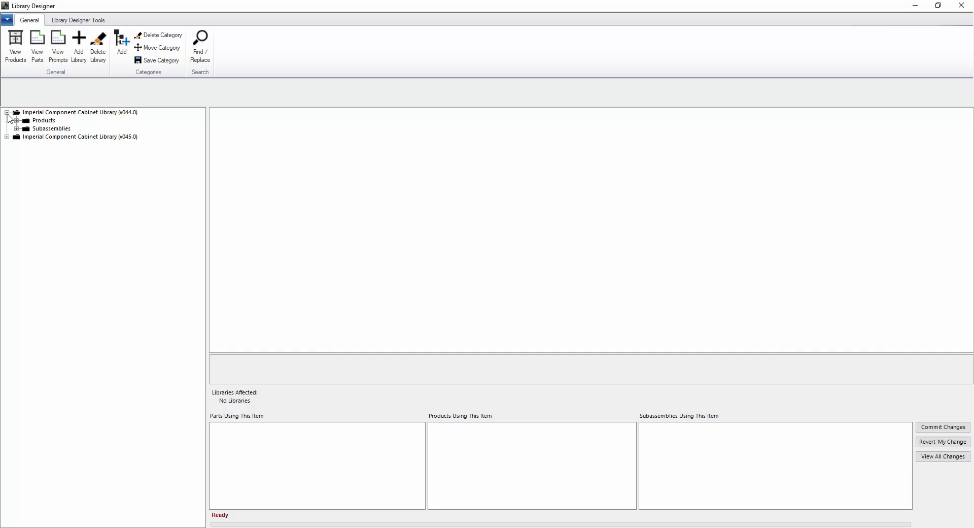
left_click(6, 137)
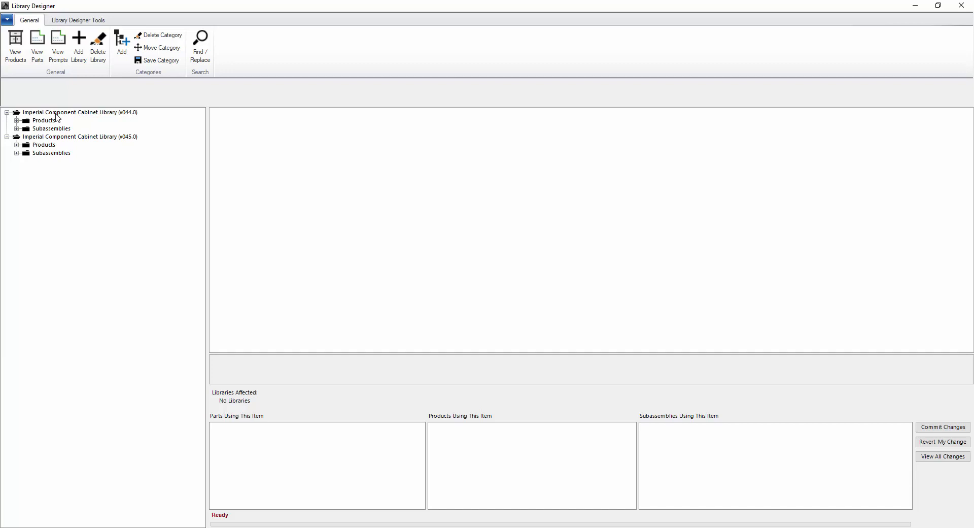
left_click(120, 137)
left_click(118, 112)
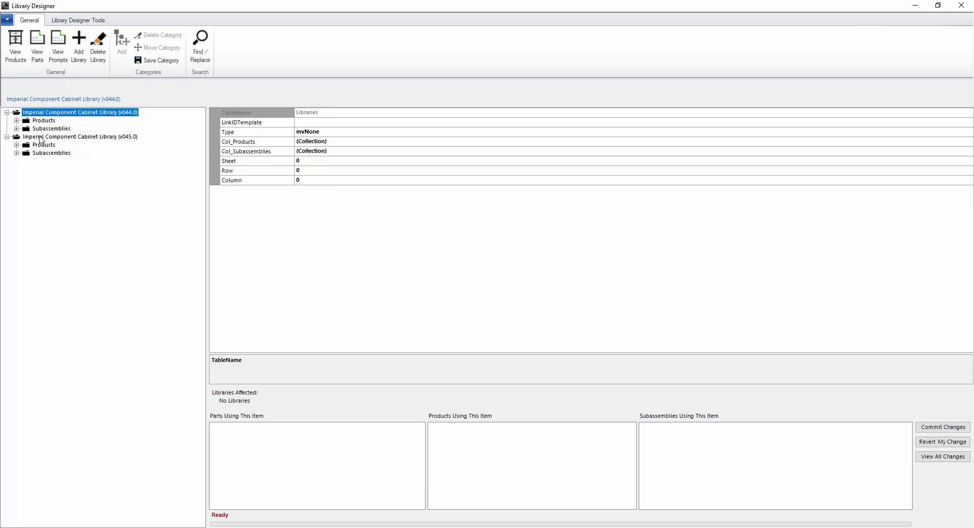
Drill into v045.0 Products > Cabinets Frameless > Base Cabinets and expand 1 Door Base
left_click(17, 144)
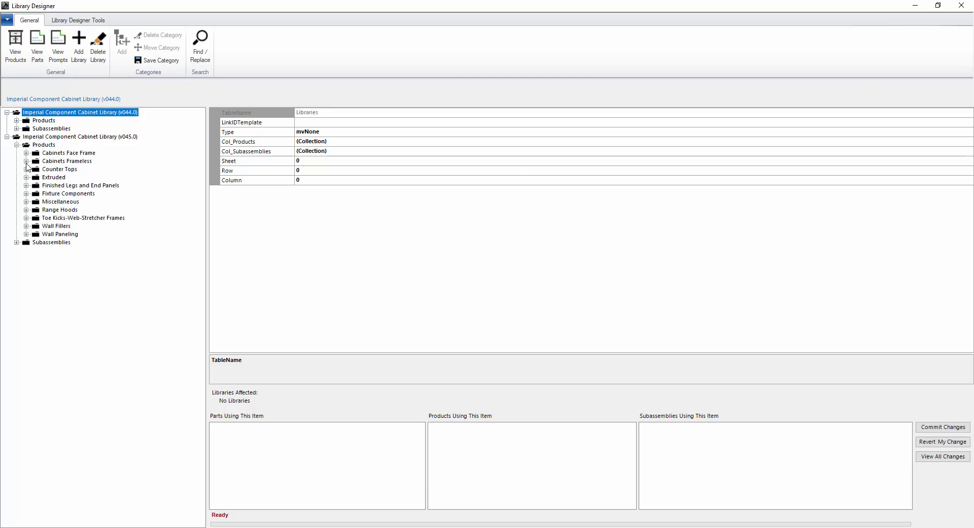
left_click(26, 161)
left_click(35, 177)
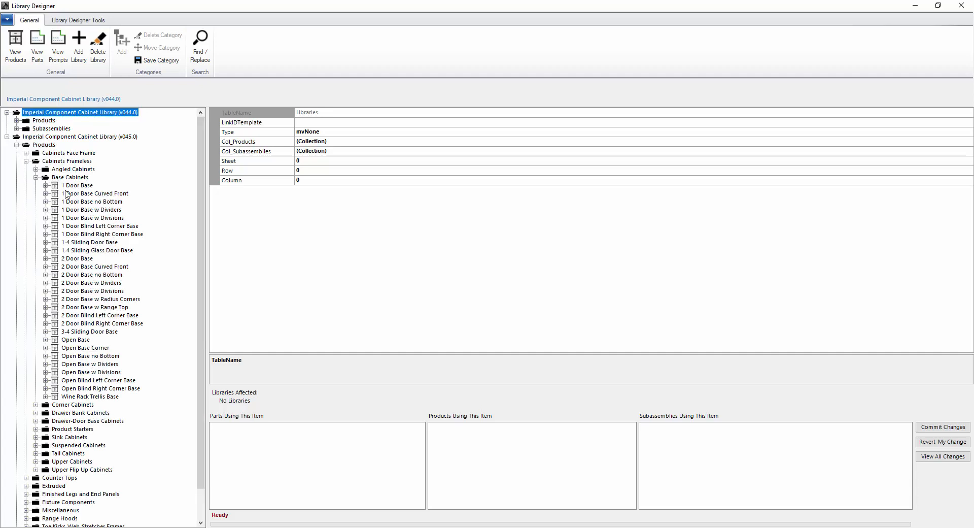
left_click(68, 186)
left_click(45, 186)
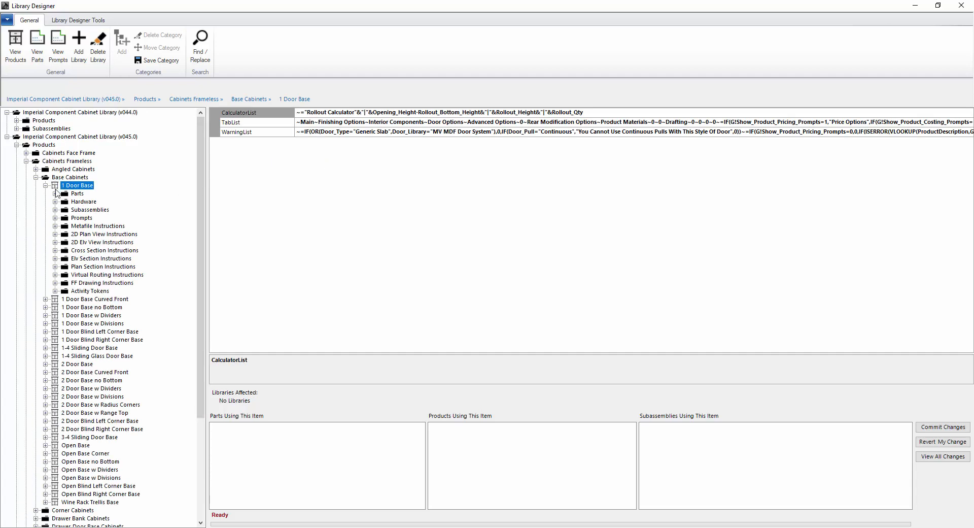
Select Finish Top and browse its users: Open Base Corner, Open Base Corner FF, 2 Door Base
left_click(92, 242)
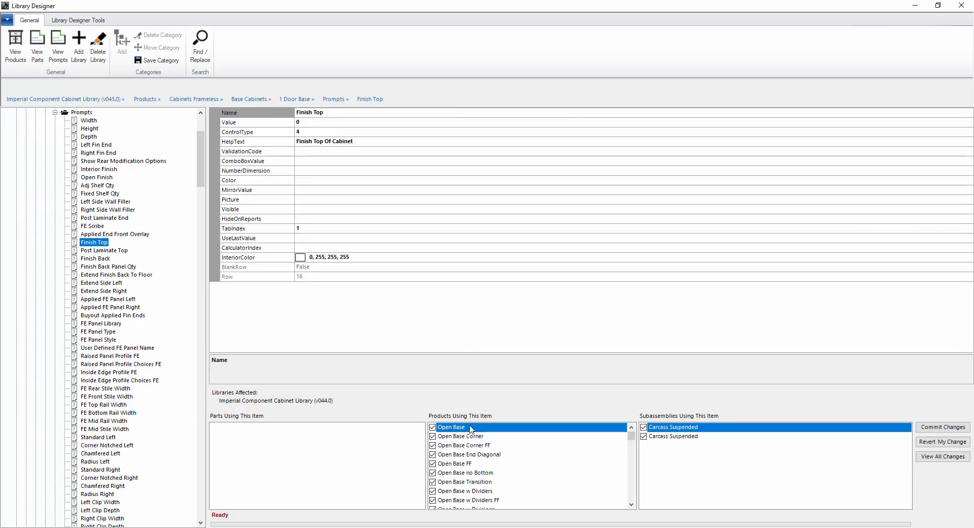
left_click(463, 437)
left_click(464, 446)
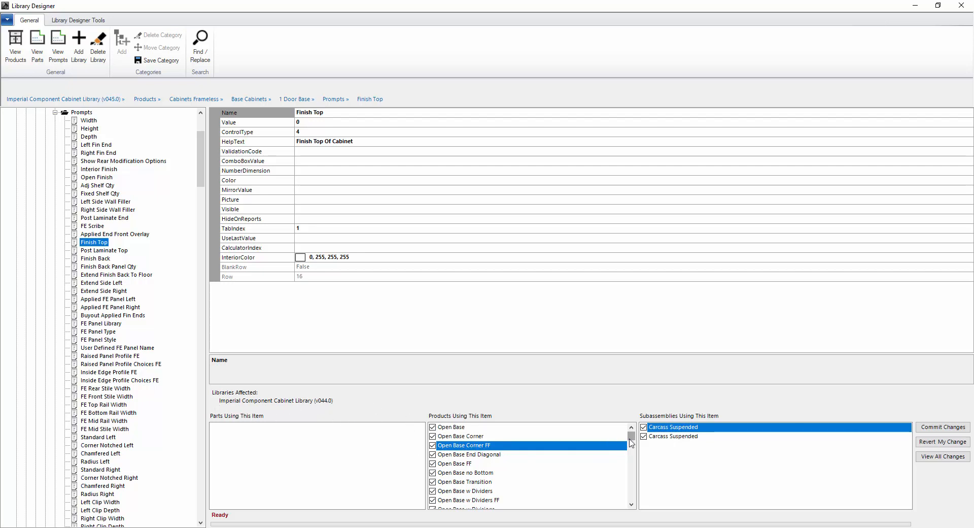
left_click_drag(632, 437, 631, 451)
left_click(470, 454)
scroll(474, 480, "down", 12)
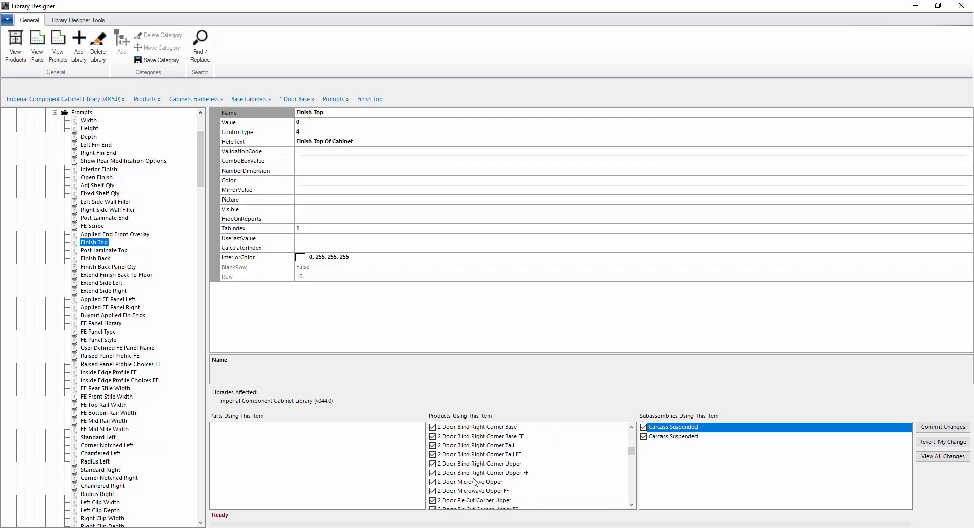
scroll(476, 469, "down", 10)
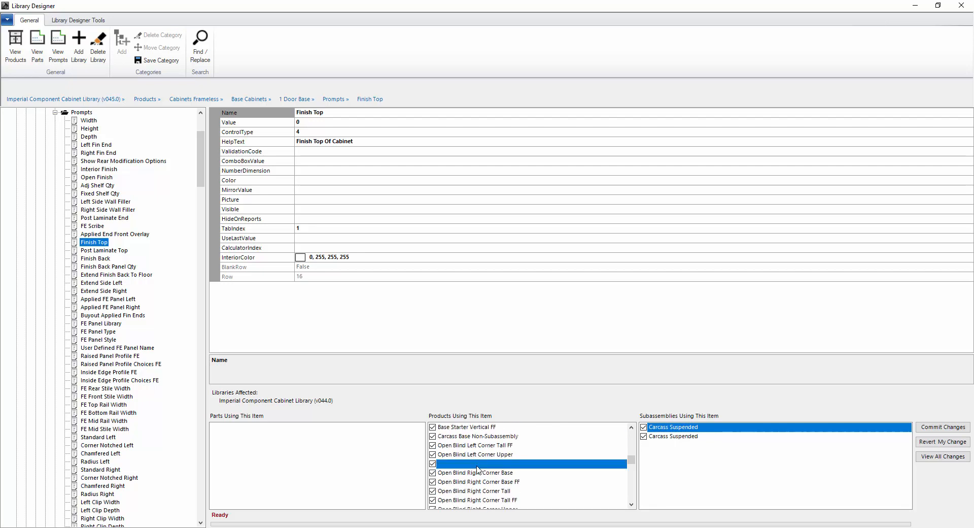
scroll(484, 472, "down", 8)
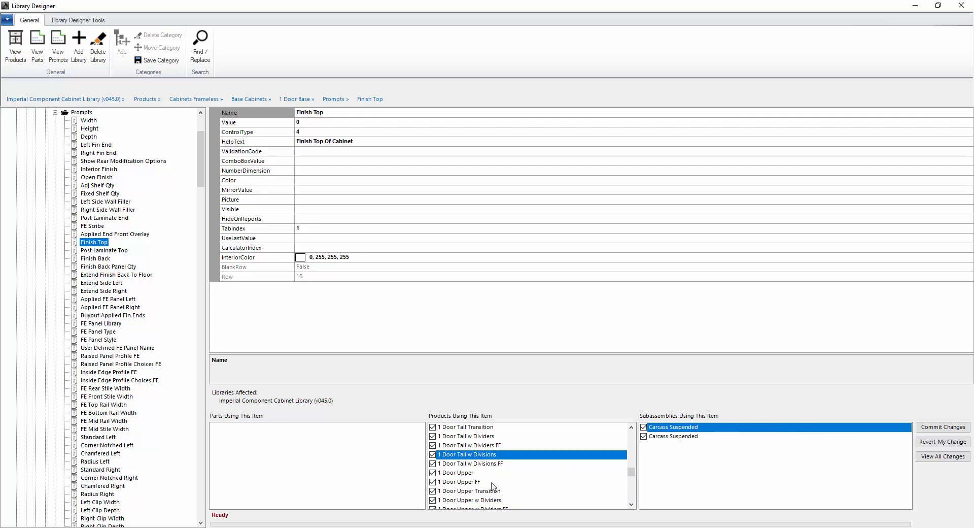
left_click_drag(632, 472, 650, 434)
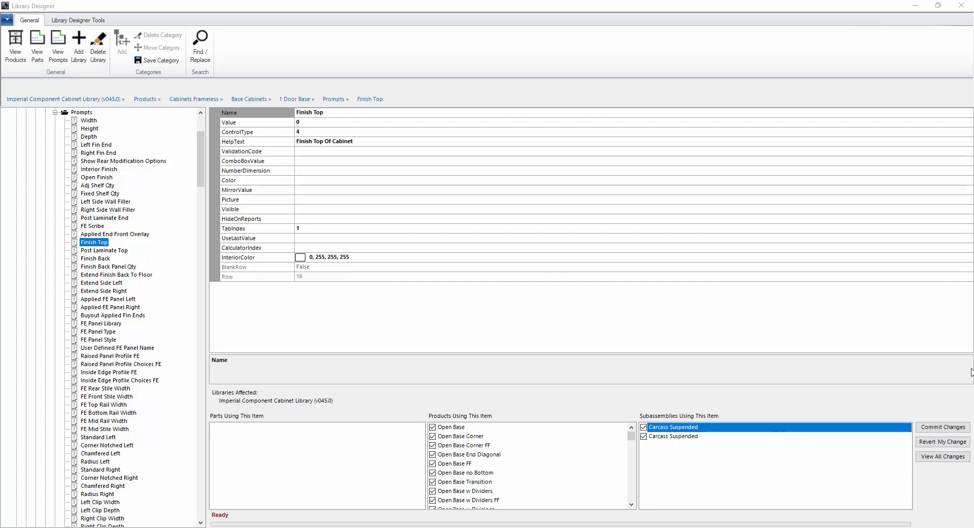
Collapse the 1 Door Base Prompts folder
left_click(200, 149)
scroll(201, 148, "up", 5)
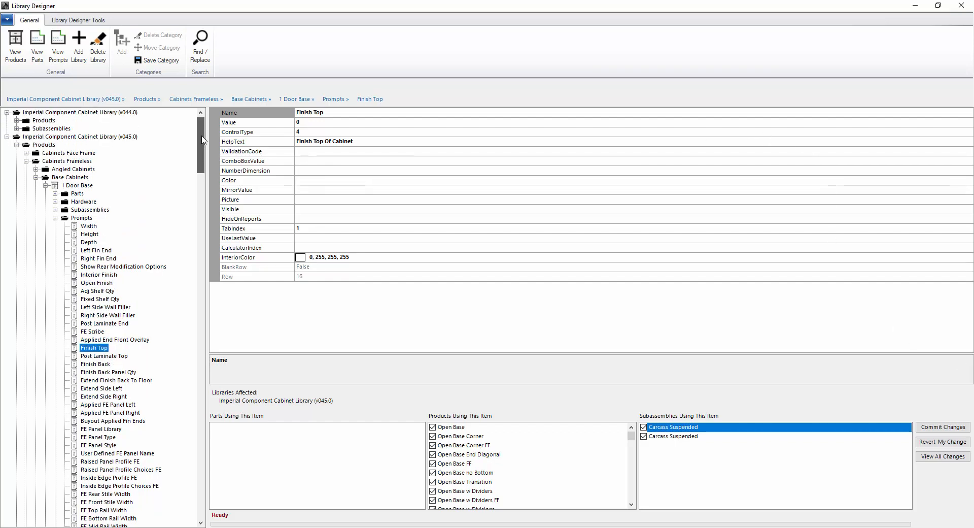
left_click(56, 218)
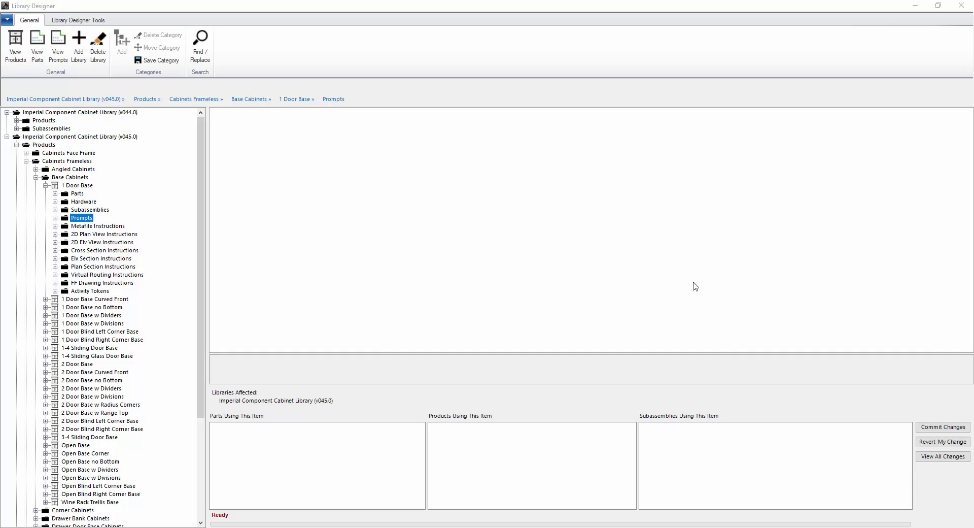
Close Library Designer and open the Factory Database folder via Help > Browse to Factory Data
left_click(962, 6)
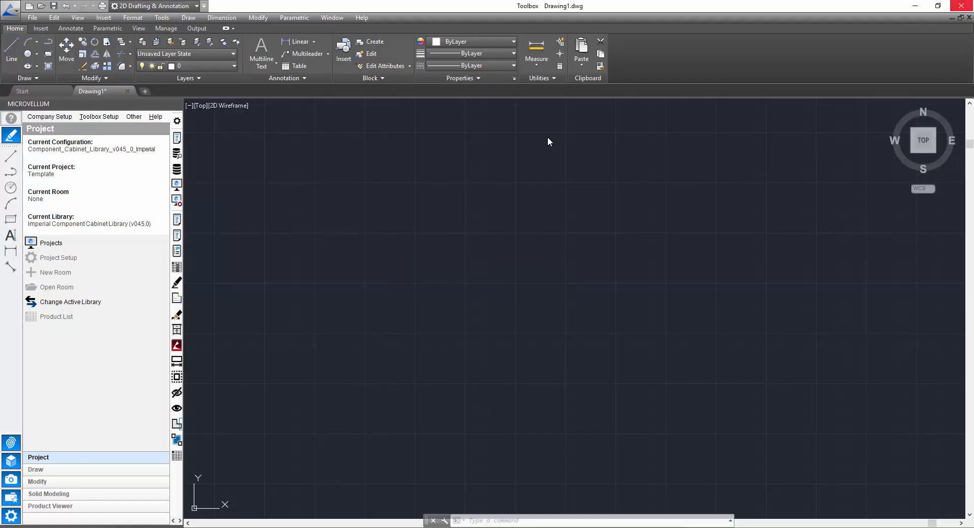
left_click(155, 116)
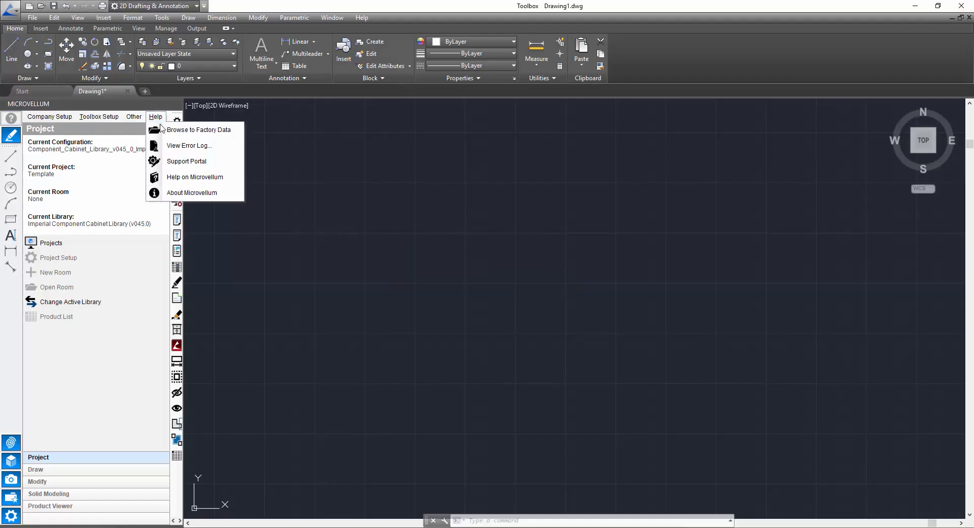
left_click(172, 133)
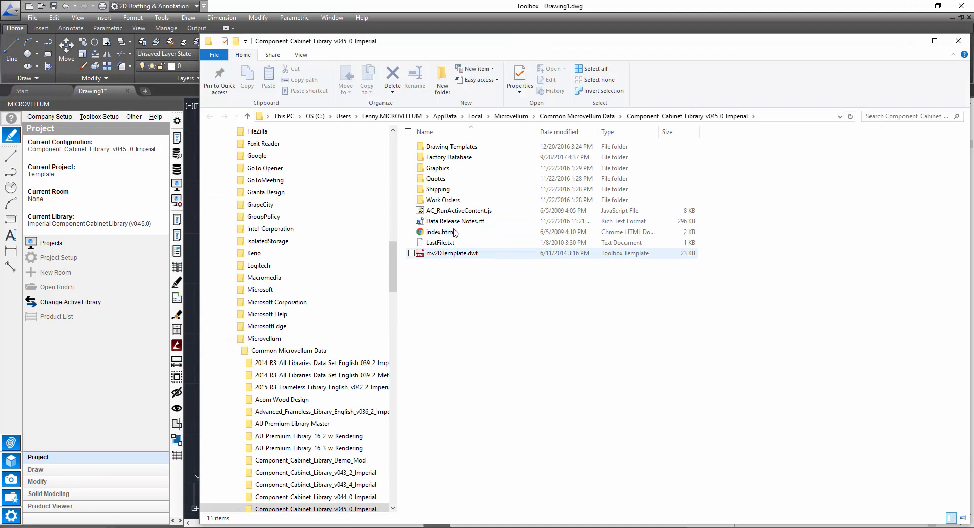
double_click(453, 158)
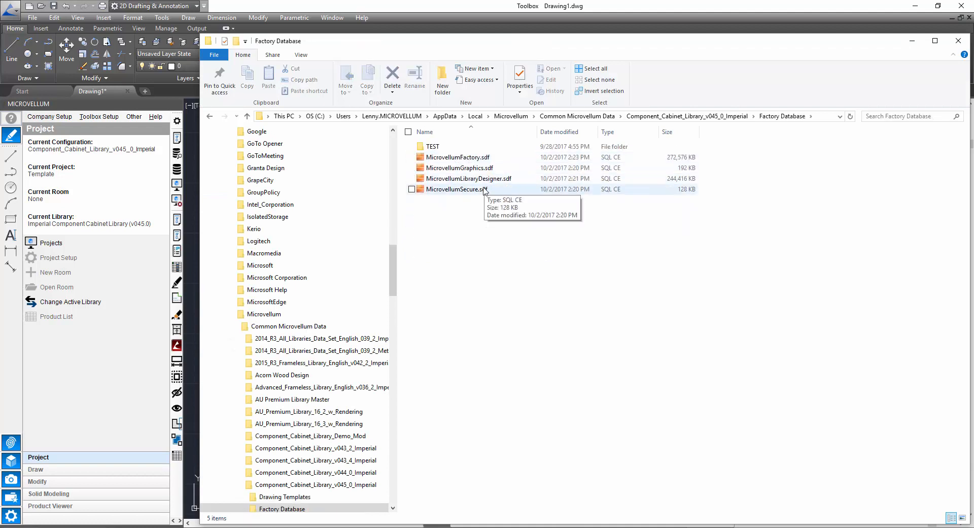
Duplicate MicrovellumFactory.sdf as a backup copy and minimize the Explorer window
left_click(467, 158)
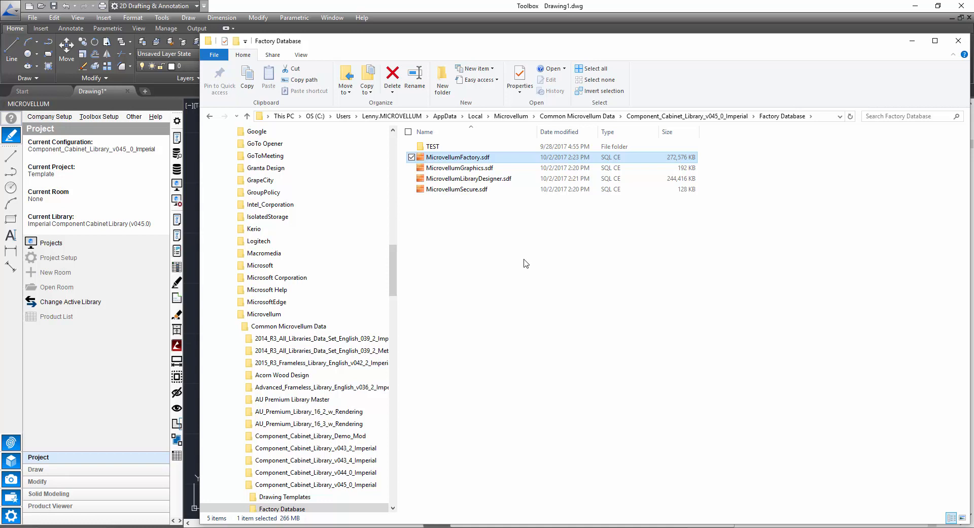
key("ctrl+c")
key("ctrl+v")
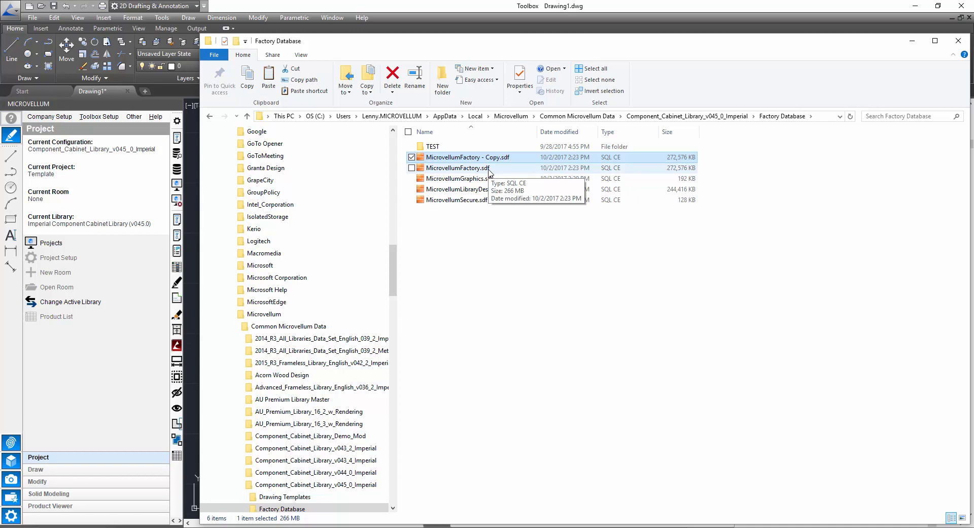
left_click(912, 44)
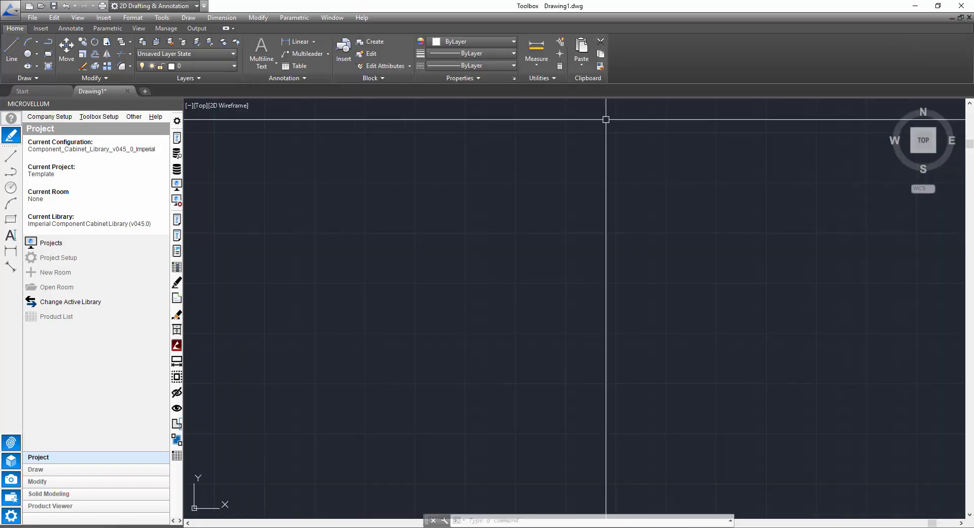
left_click(179, 155)
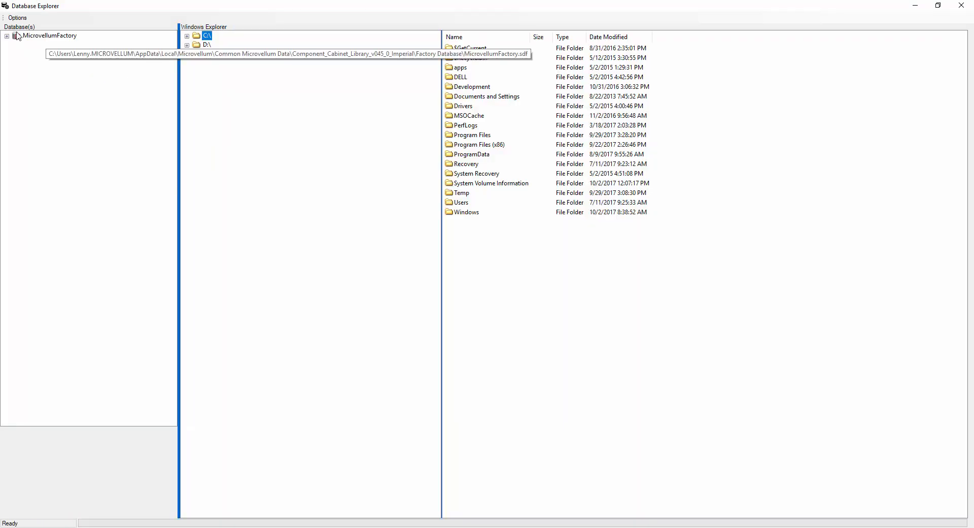
left_click(7, 36)
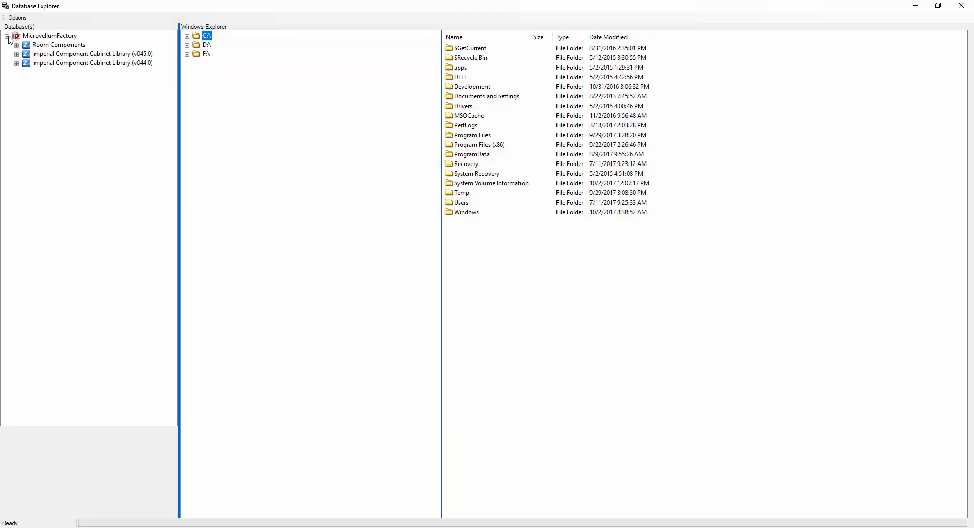
left_click(16, 63)
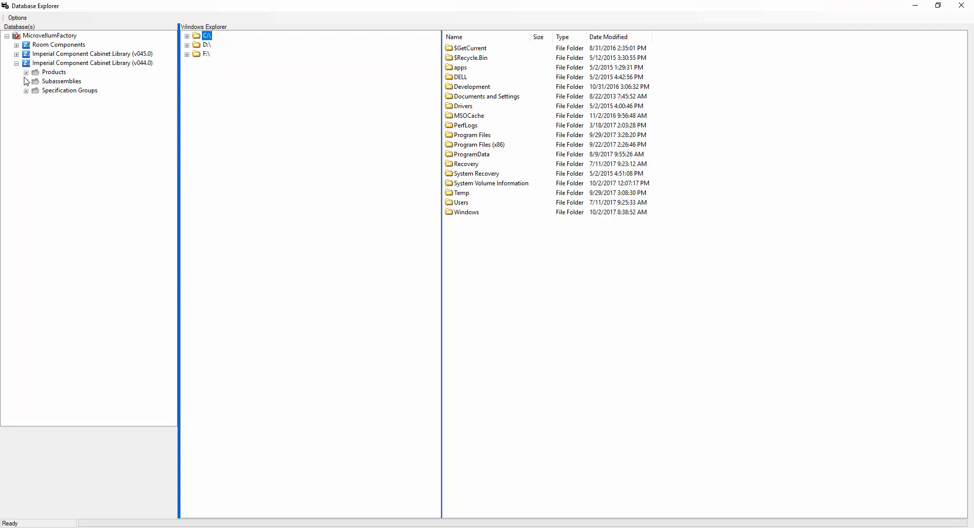
left_click(26, 73)
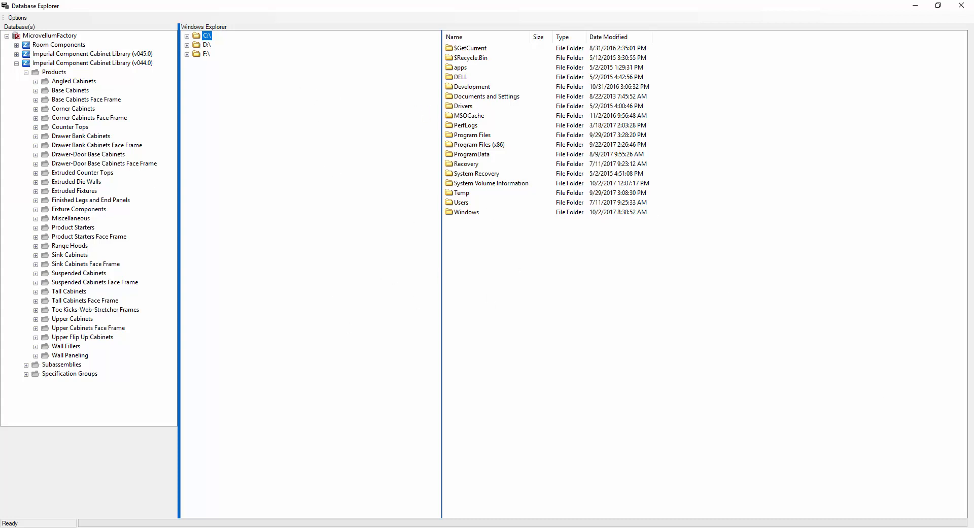
left_click(961, 6)
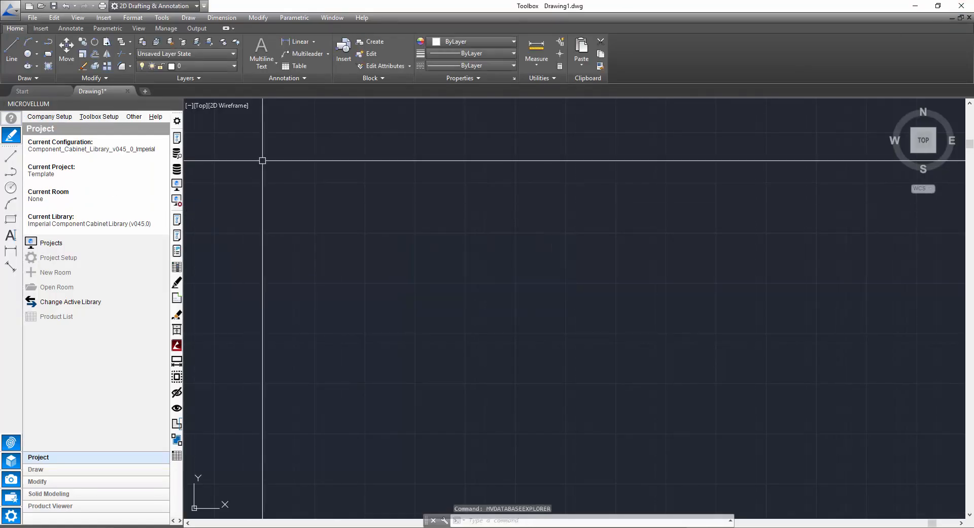